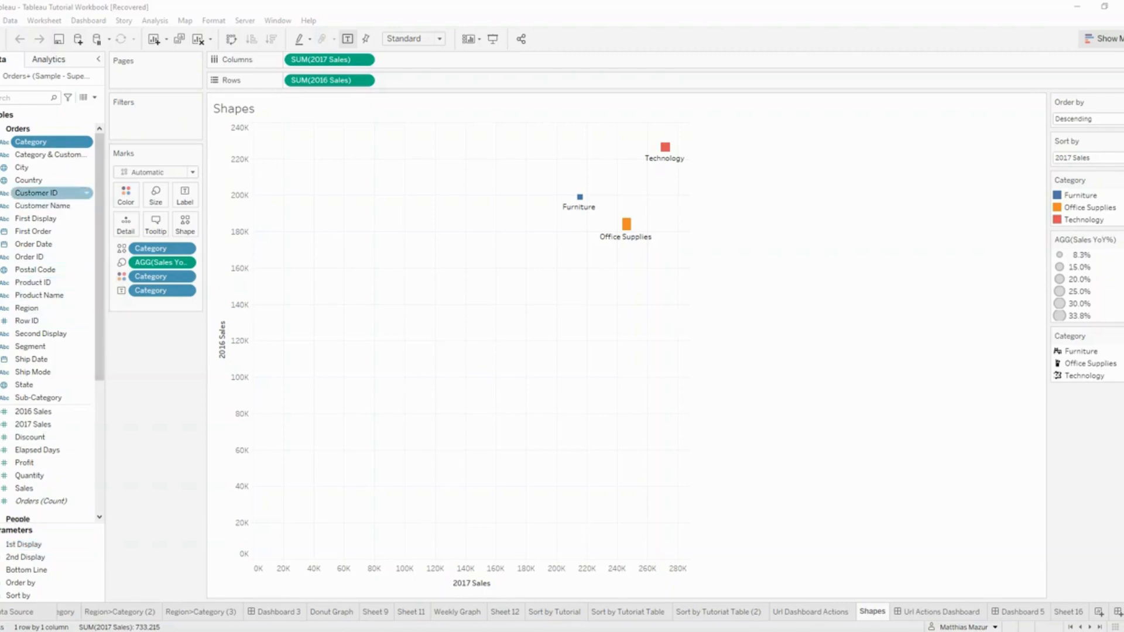
Start a list parameter named Category Parameter from the Category field and add the value All# to its list
right_click(42, 146)
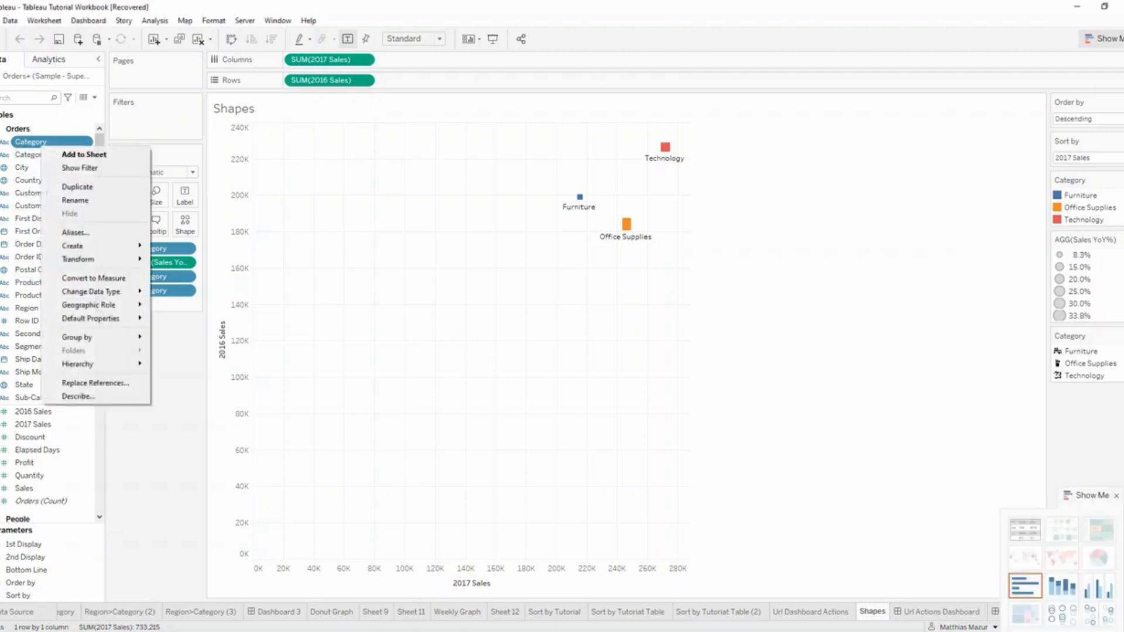
mouse_move(99, 246)
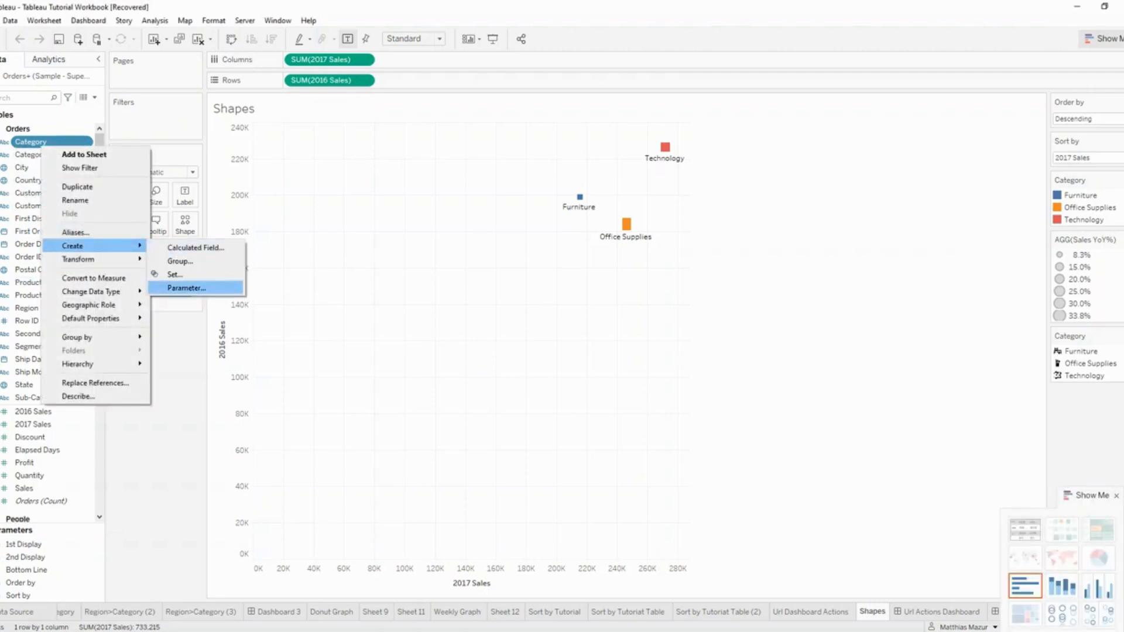
left_click(186, 287)
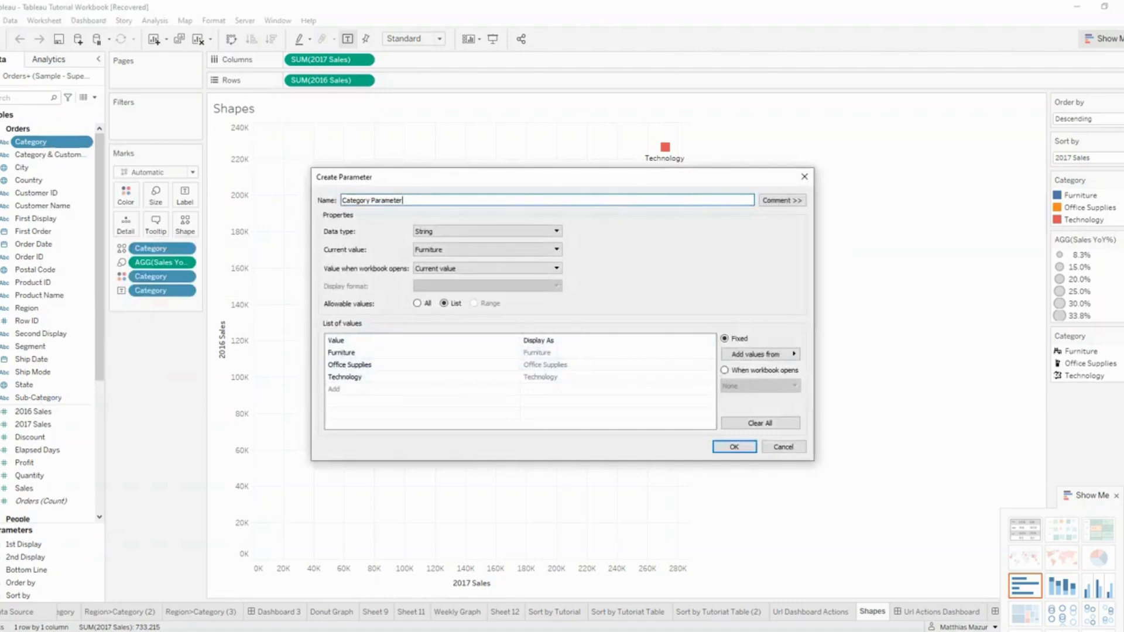
left_click(351, 389)
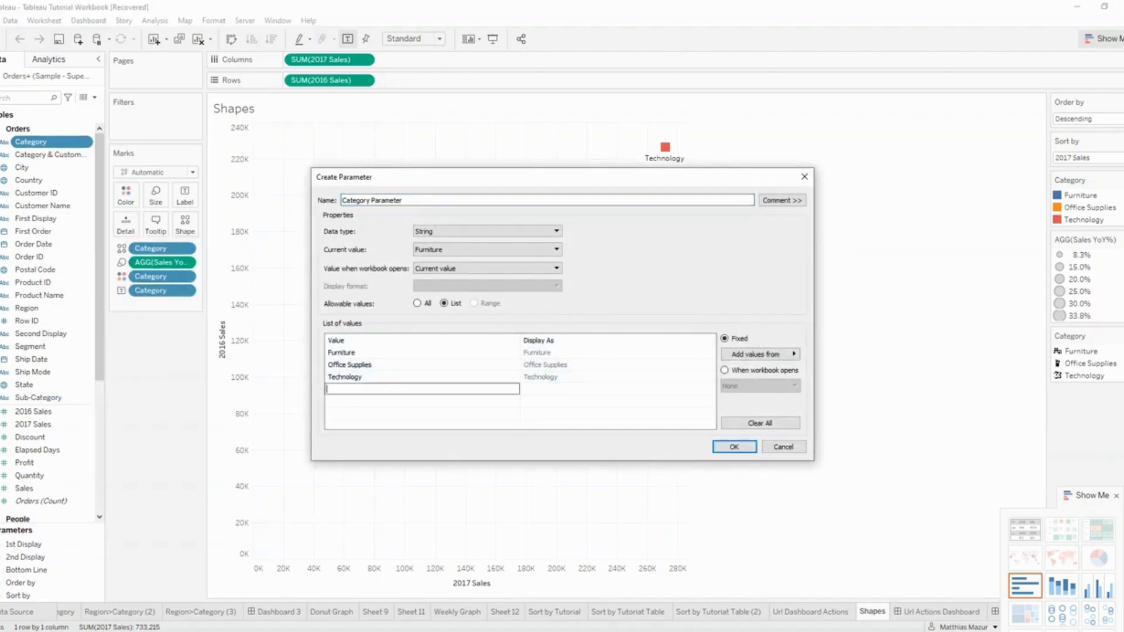
type("All#")
key("Return")
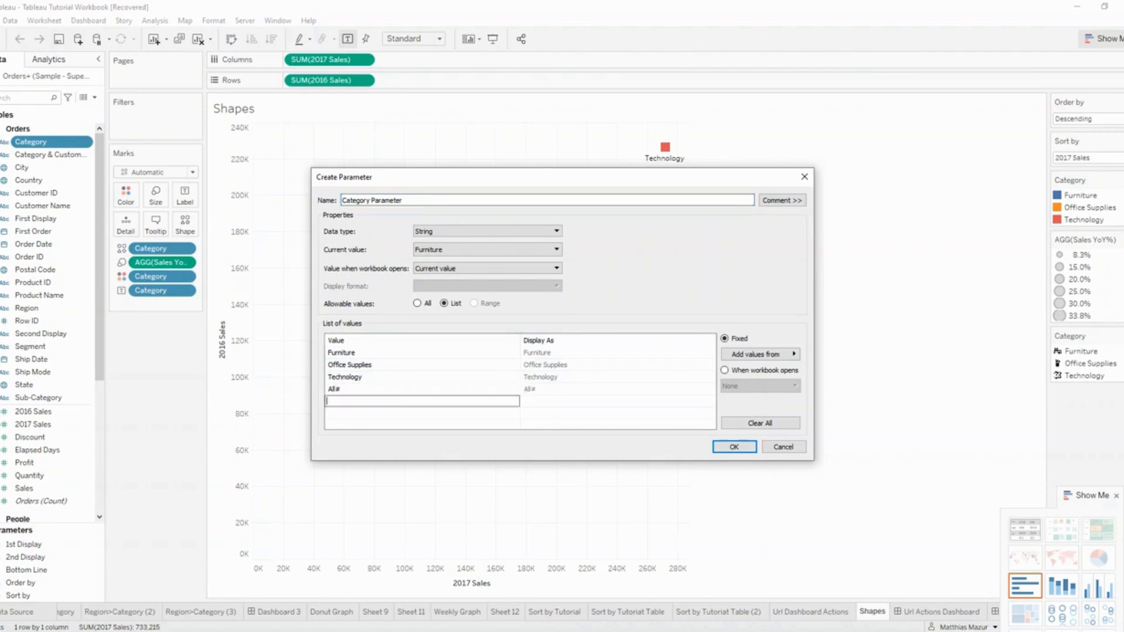
Correct the All# list value to All, place it first in the list, and save the parameter
left_click(351, 389)
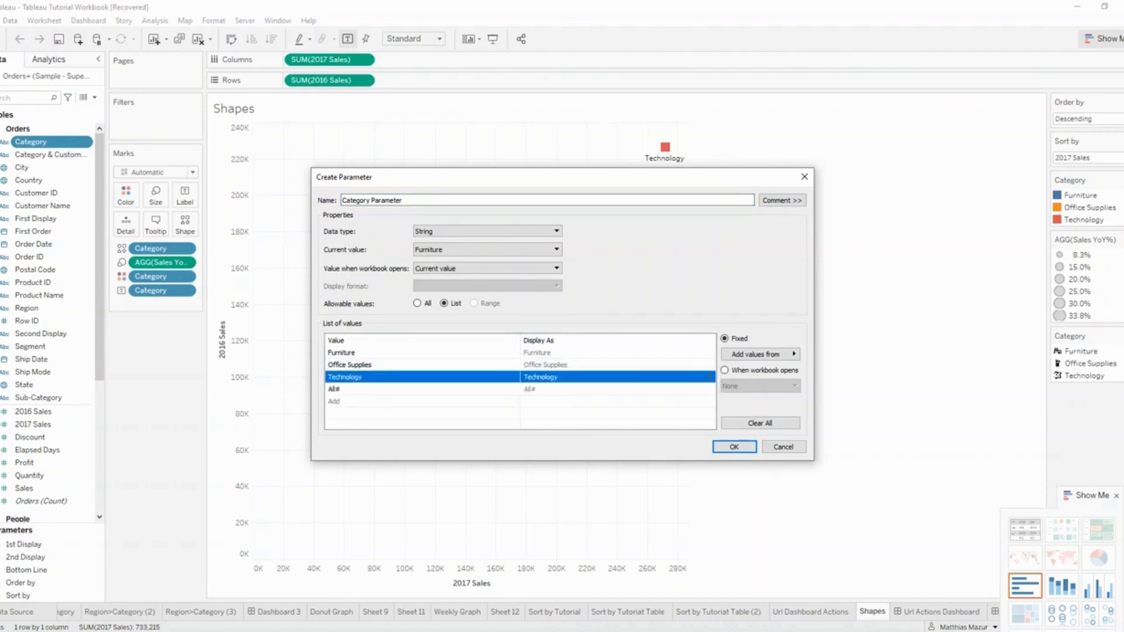
left_click(351, 389)
left_click(351, 390)
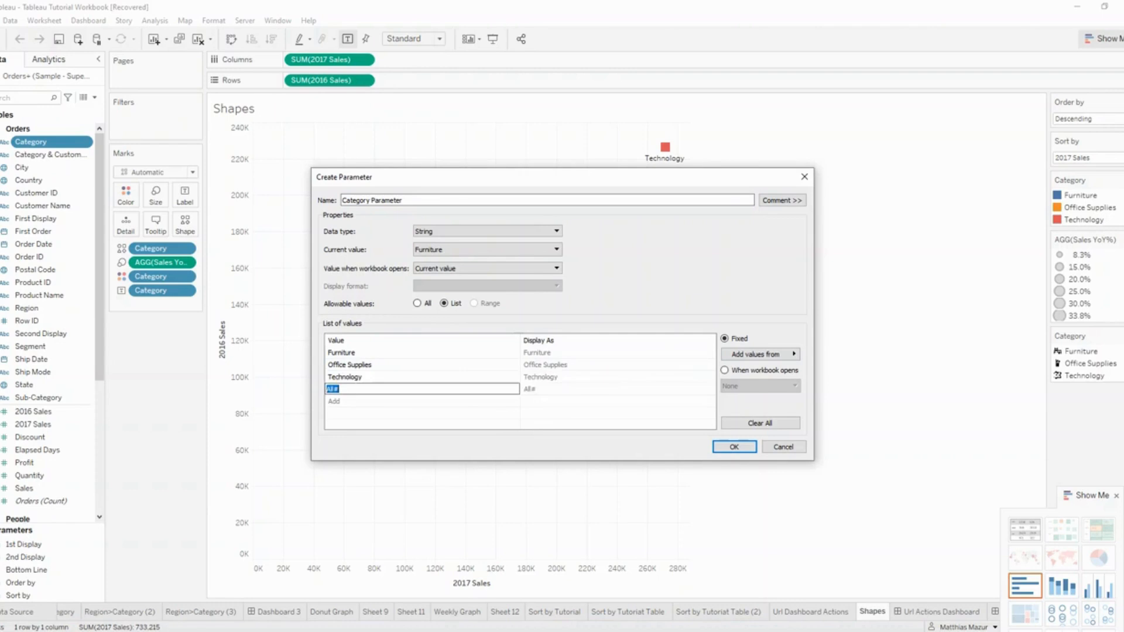
key("Return")
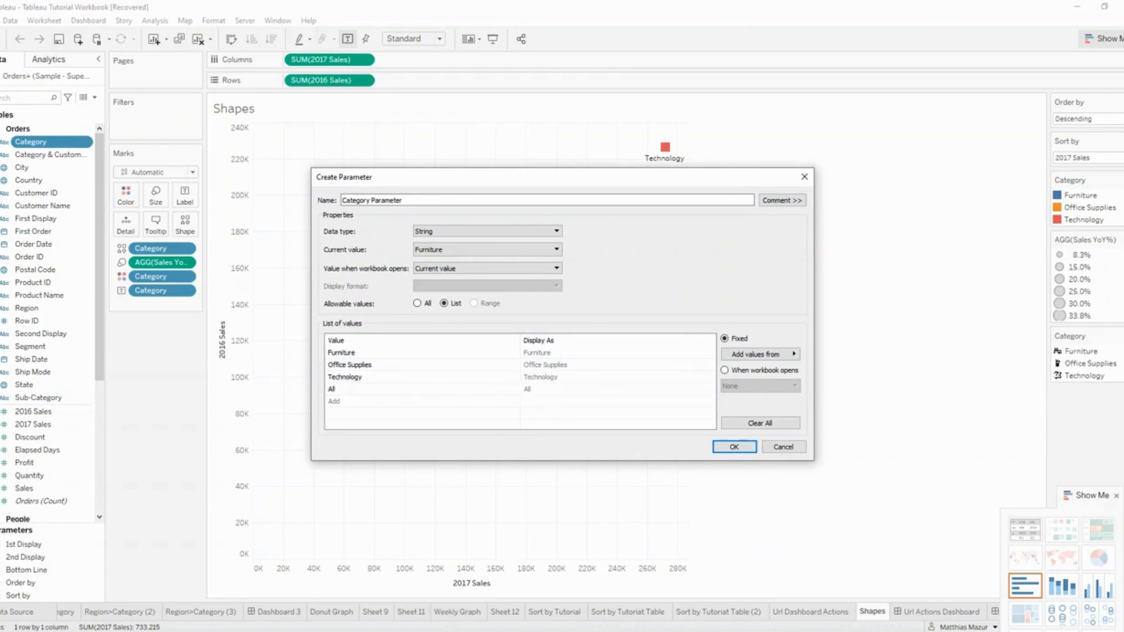
left_click_drag(351, 390, 351, 349)
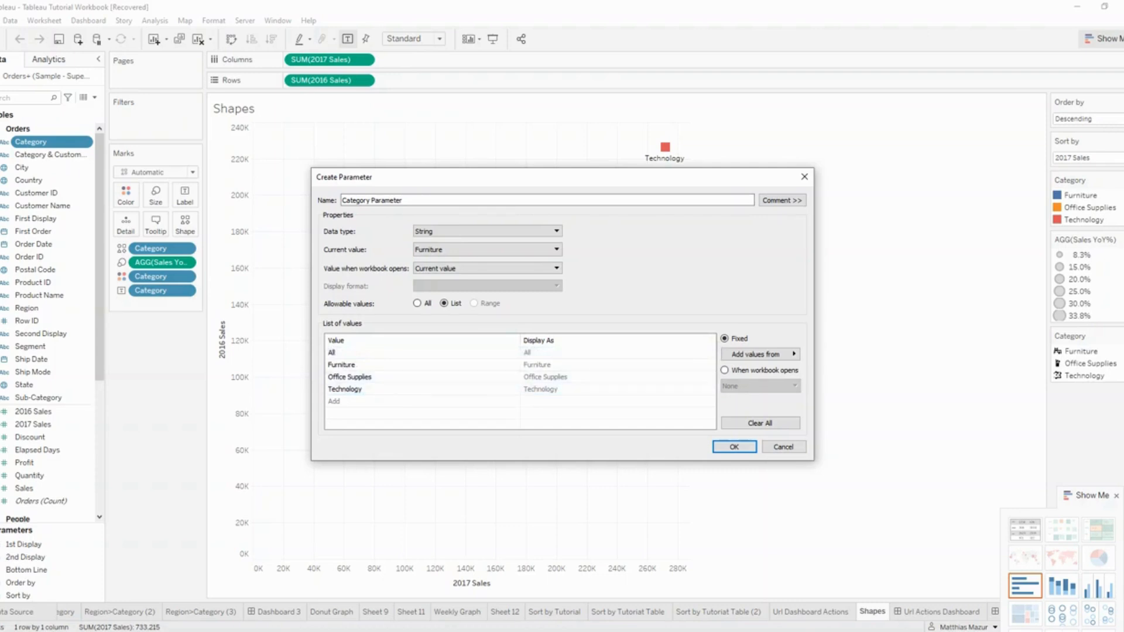
key("Return")
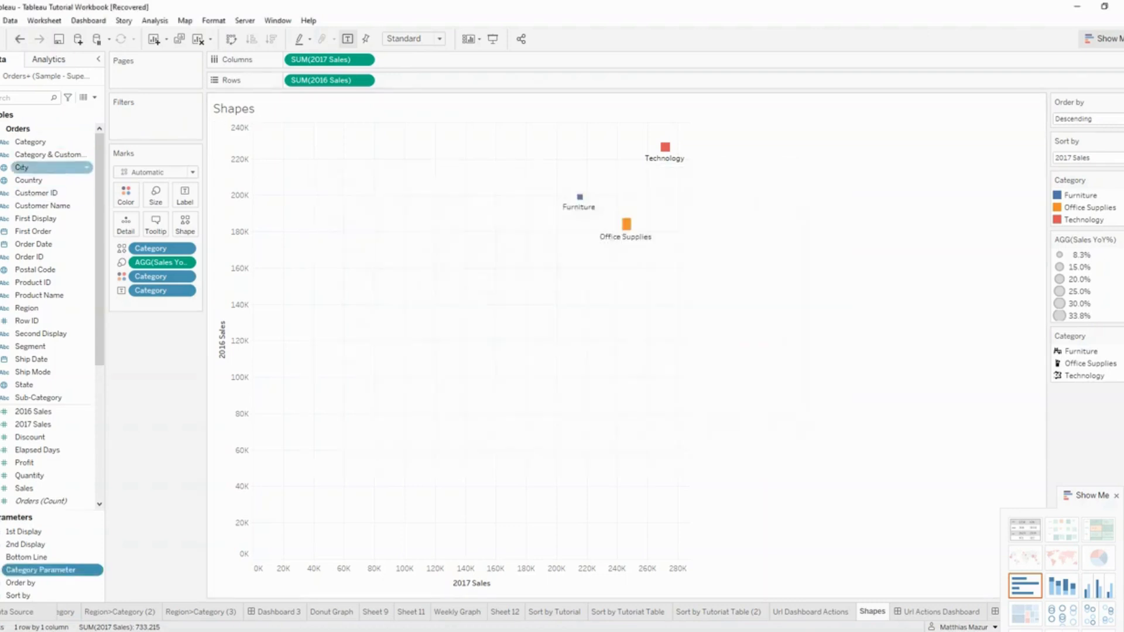
Start a calculated field from Category with the condition [Category Parameter] = [Category]
right_click(31, 141)
mouse_move(68, 246)
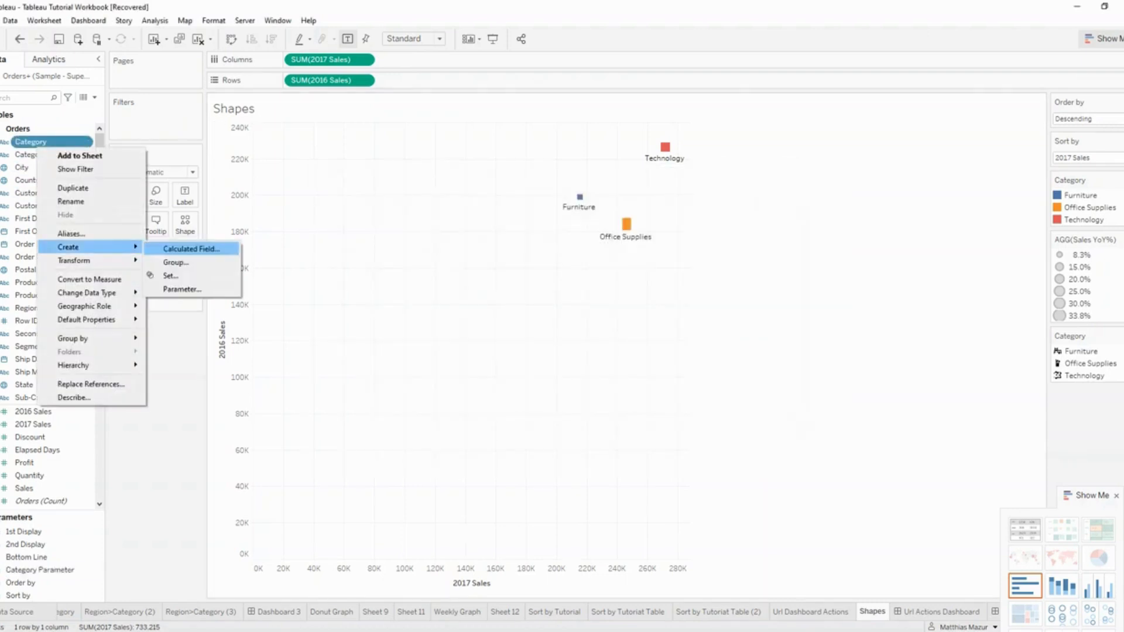
left_click(199, 248)
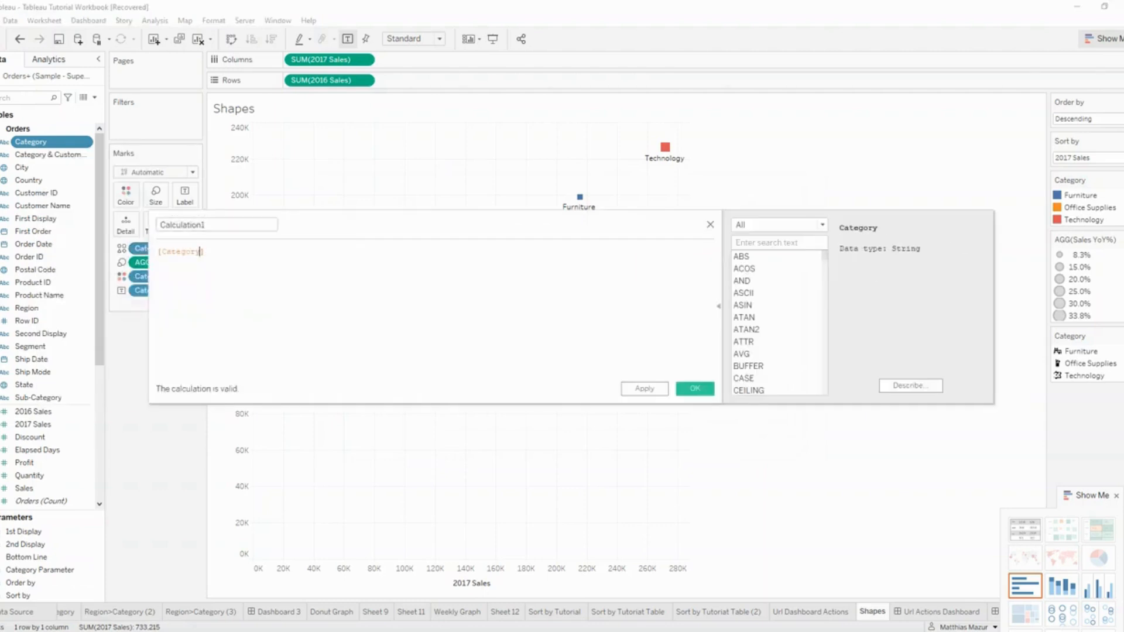
type("Cate")
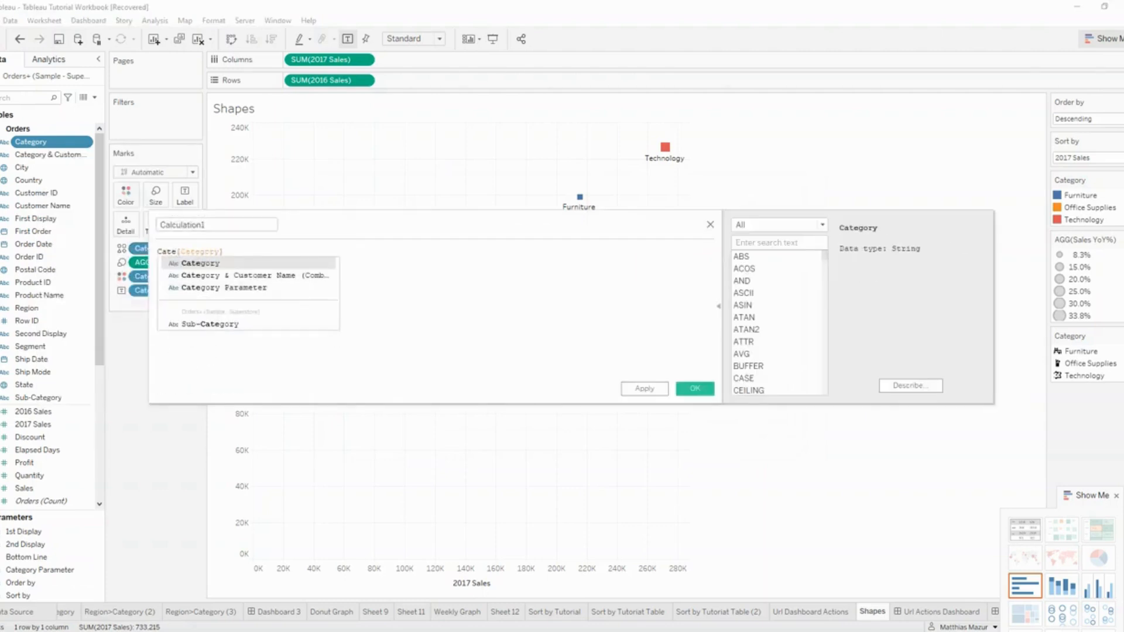
key("Up")
key("Down")
key("Down")
key("Down")
key("Return")
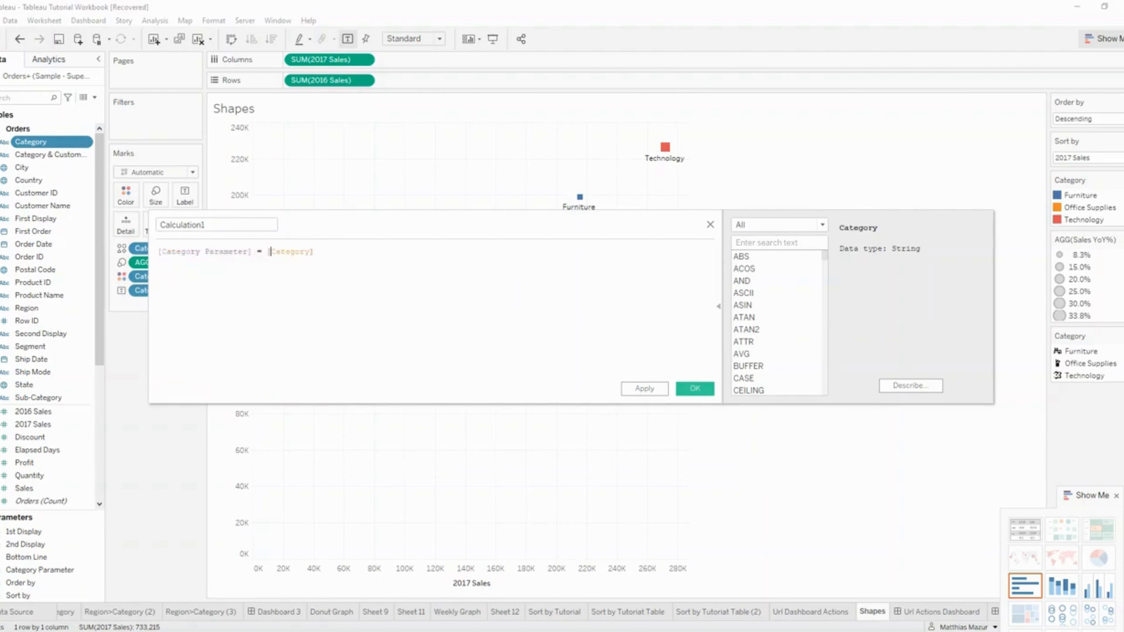
Extend the calculation with the alternative condition or [Category Parameter] = 'All'
key("Right")
key("Right")
key("Right")
key("Right")
key("Right")
key("Right")
key("Right")
key("Right")
key("Right")
type("or c")
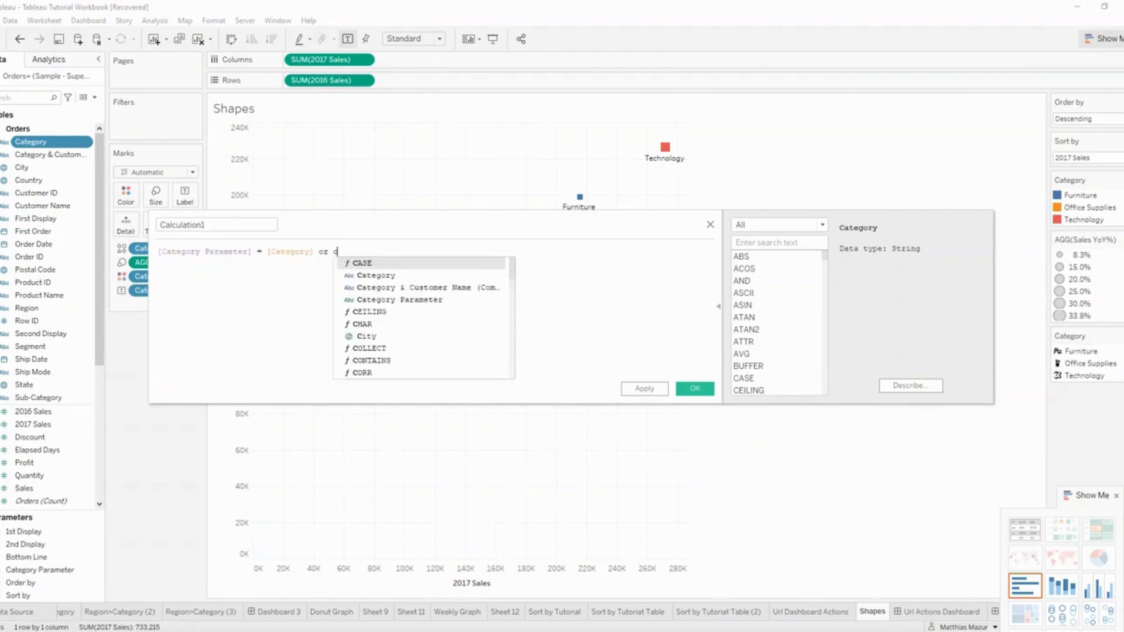
type("ateg")
key("Down")
key("Down")
key("Return")
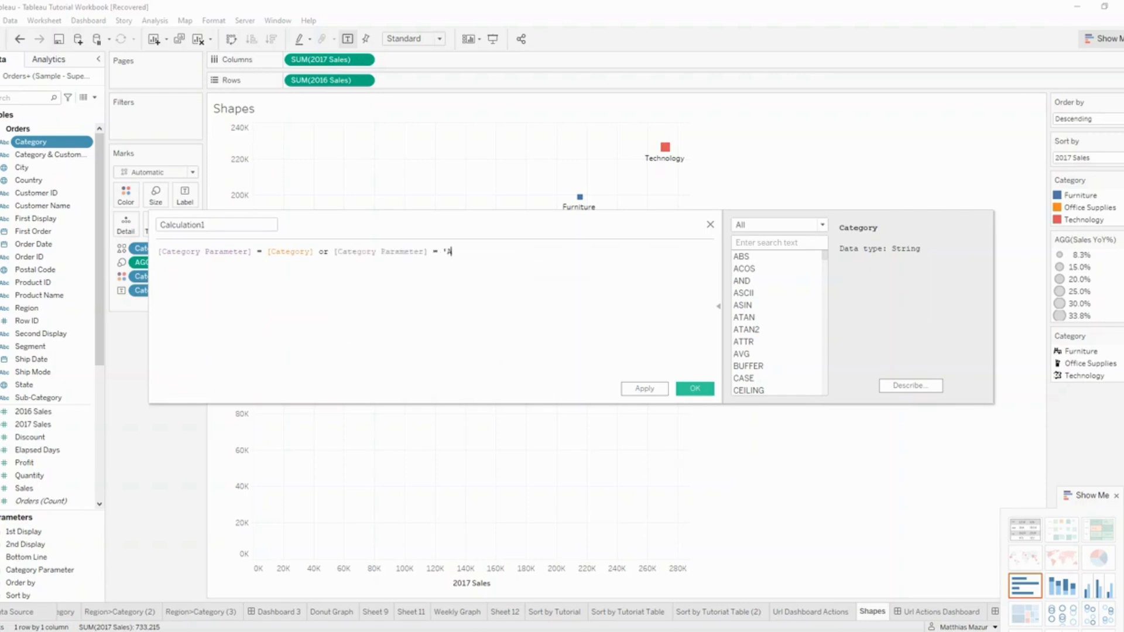
Name the calculated field Category Filter and save it
double_click(182, 225)
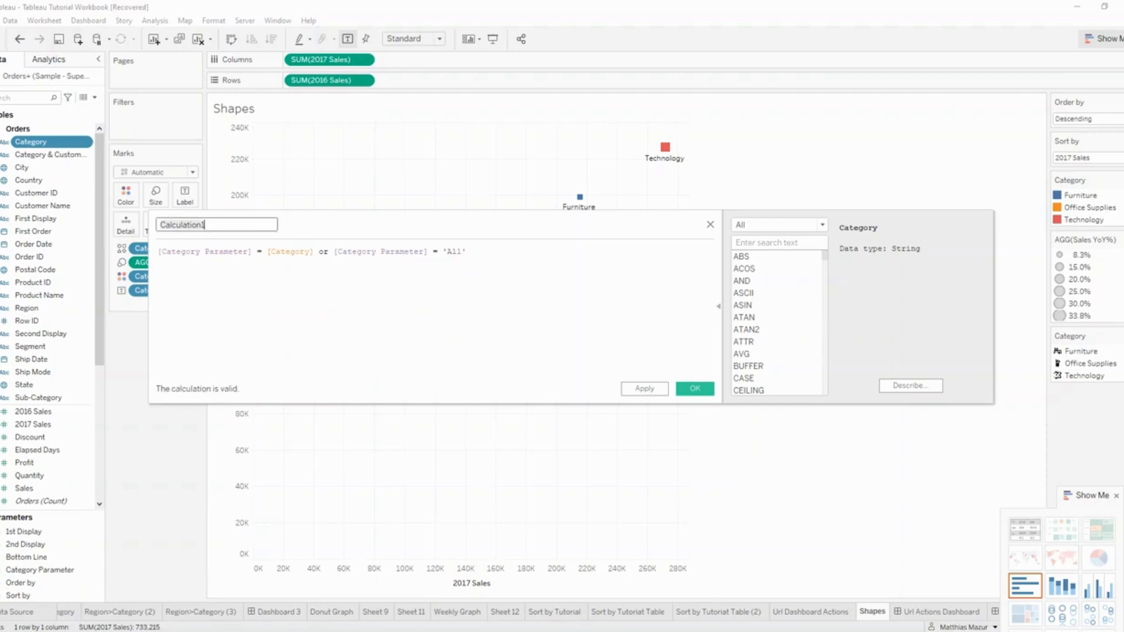
type("Category Filter")
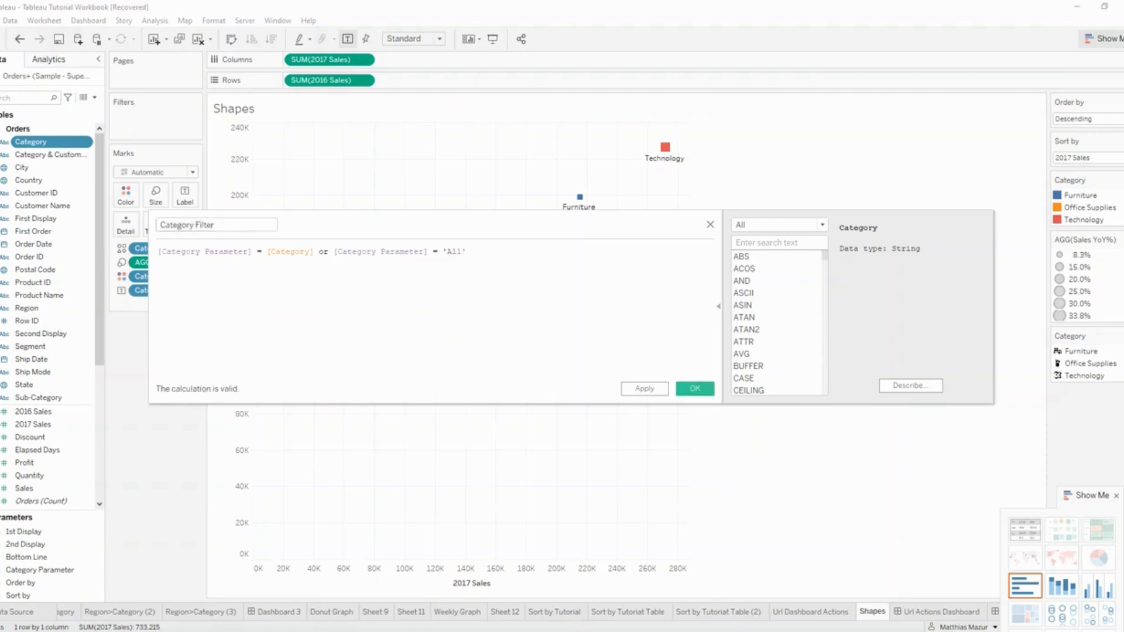
key("Return")
Filter the Shapes sheet by Category Filter, keeping only the True value
mouse_move(41, 168)
left_mouse_down()
mouse_move(155, 141)
mouse_move(117, 114)
left_mouse_up()
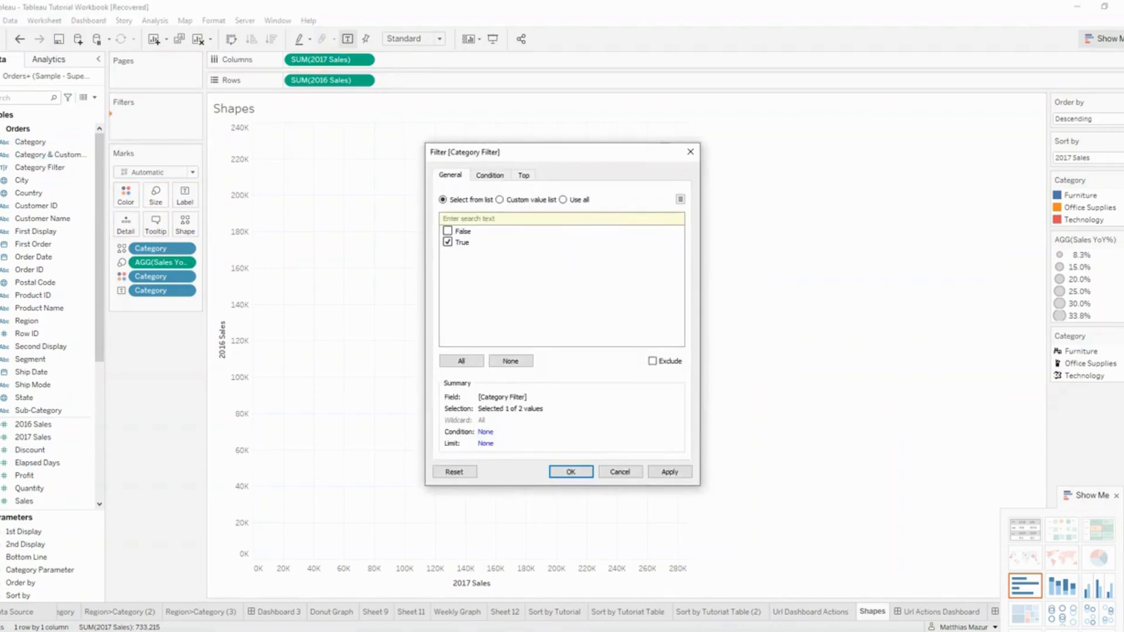
left_click(669, 472)
left_click(570, 472)
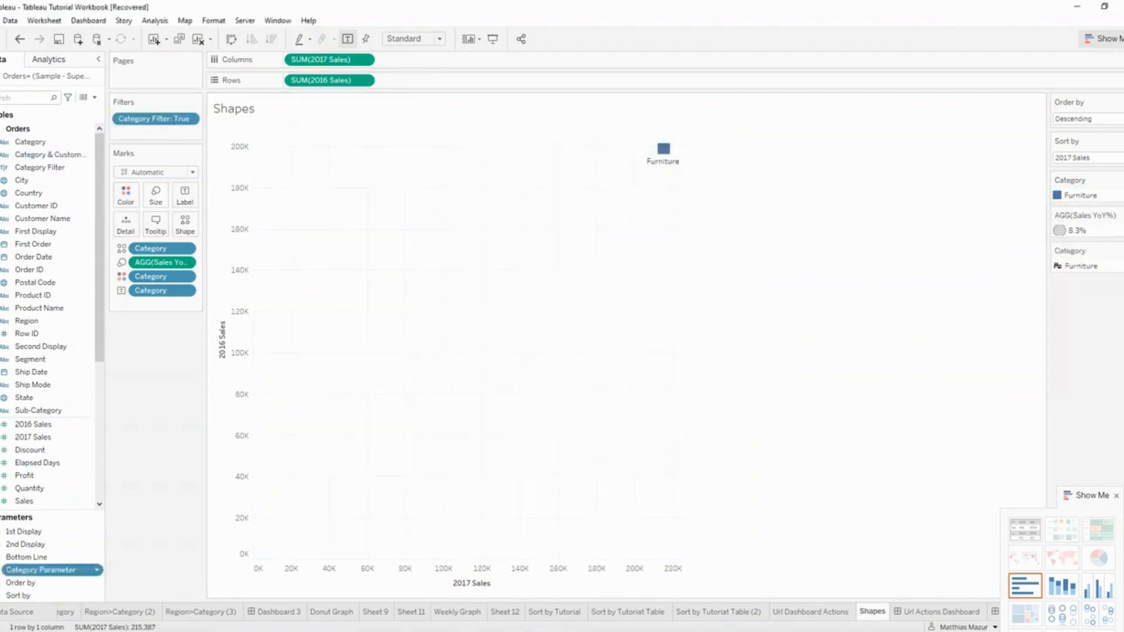
Show the control for Category Parameter on the Shapes sheet
right_click(49, 569)
mouse_move(94, 523)
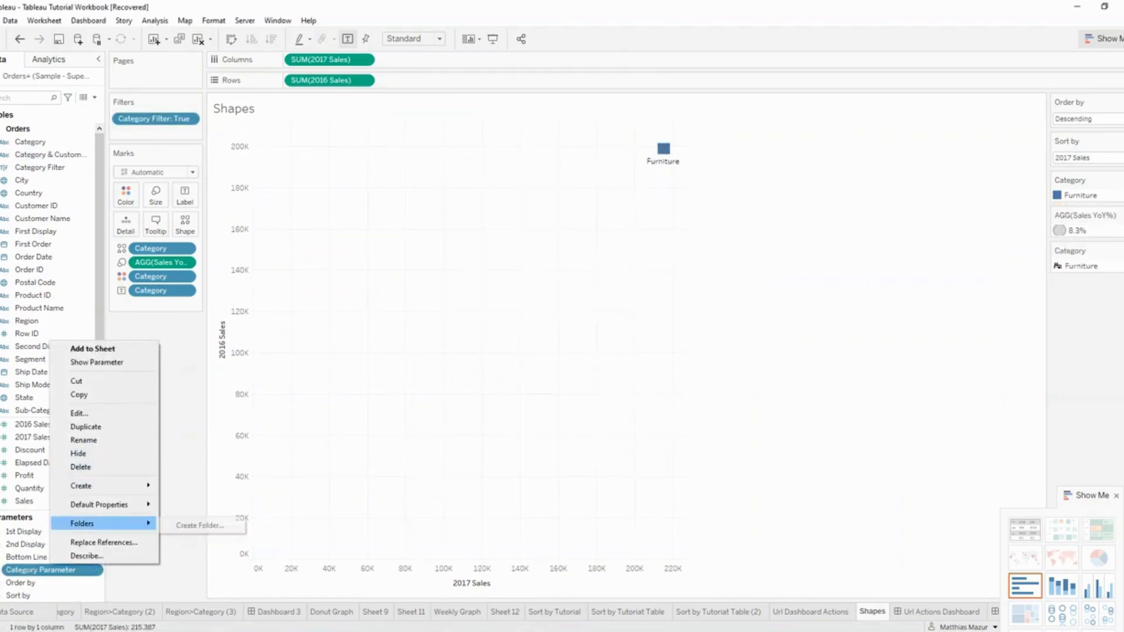
left_click(96, 363)
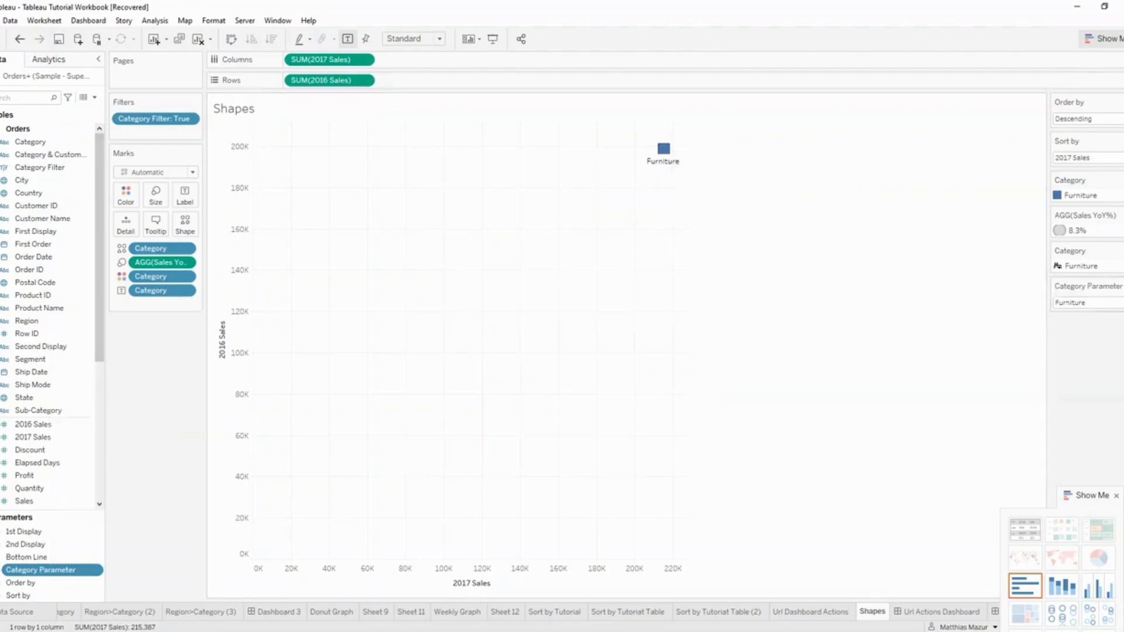
Try the parameter control by setting Category Parameter to Office Supplies and then to All
left_click(1088, 302)
left_click(1088, 335)
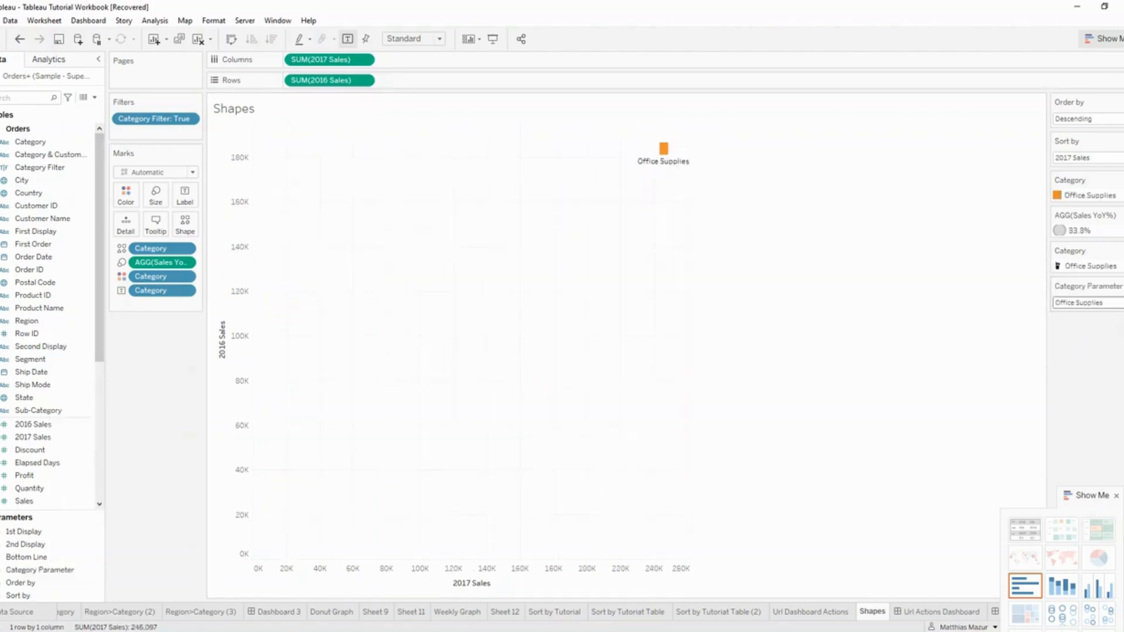
left_click(1088, 302)
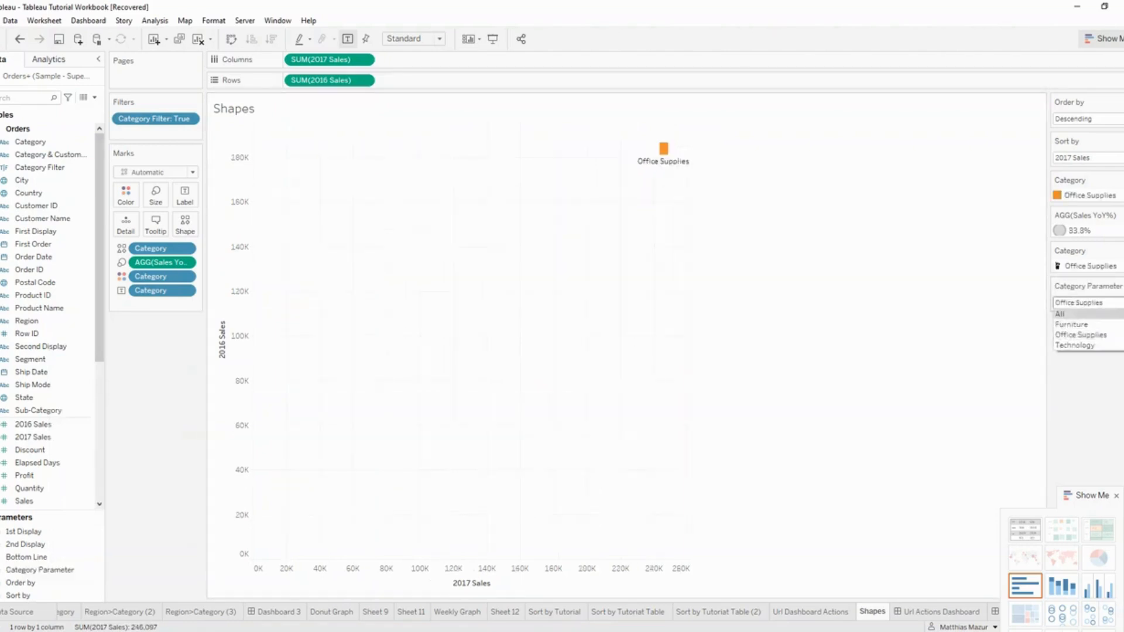
left_click(1088, 315)
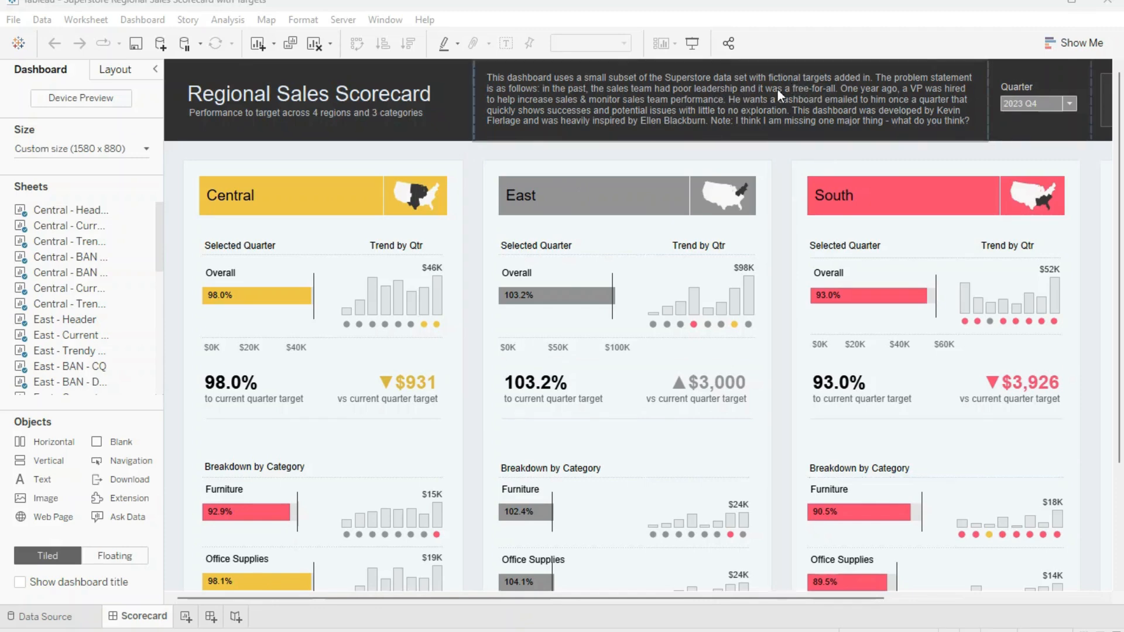
Customize the Quarter filter on the Scorecard dashboard so its list no longer offers the (All) value
left_click(1025, 103)
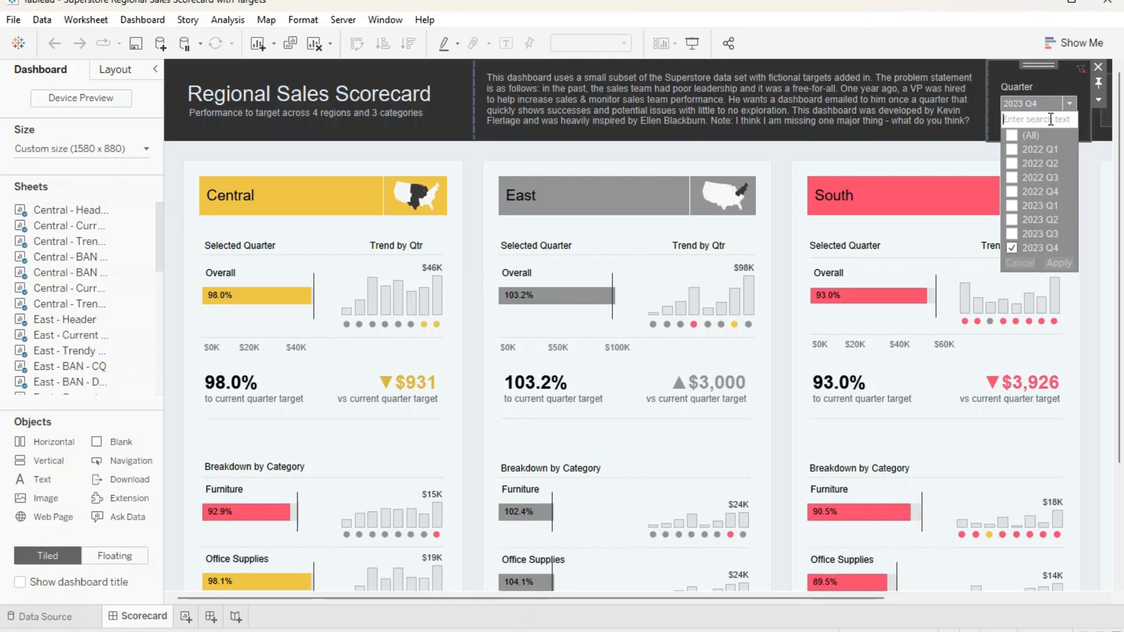
left_click(1099, 100)
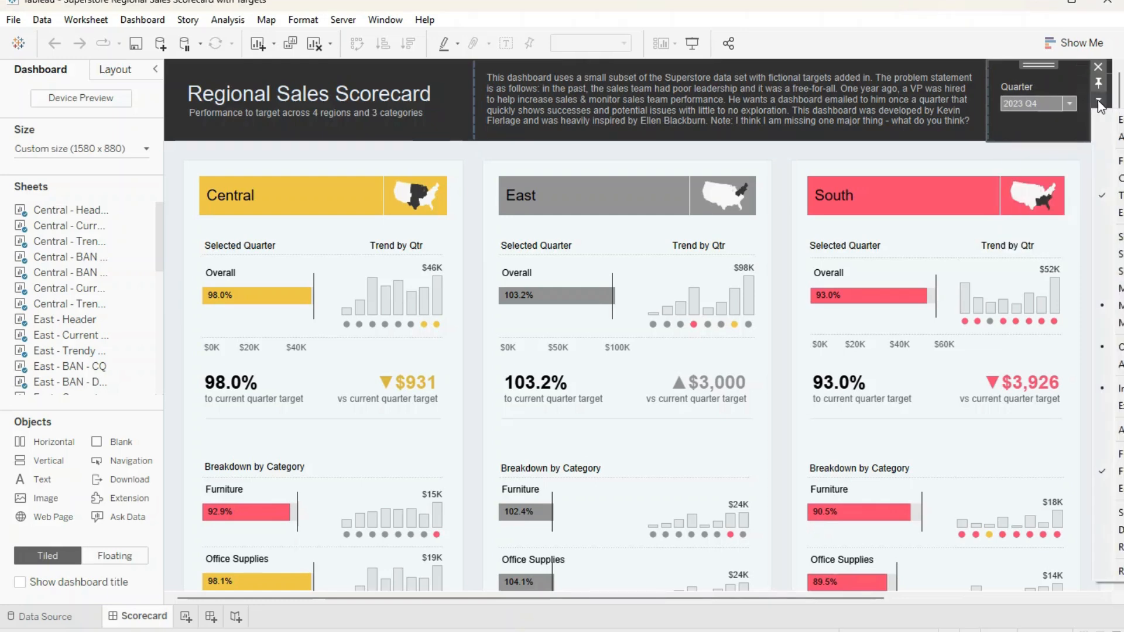
mouse_move(1116, 177)
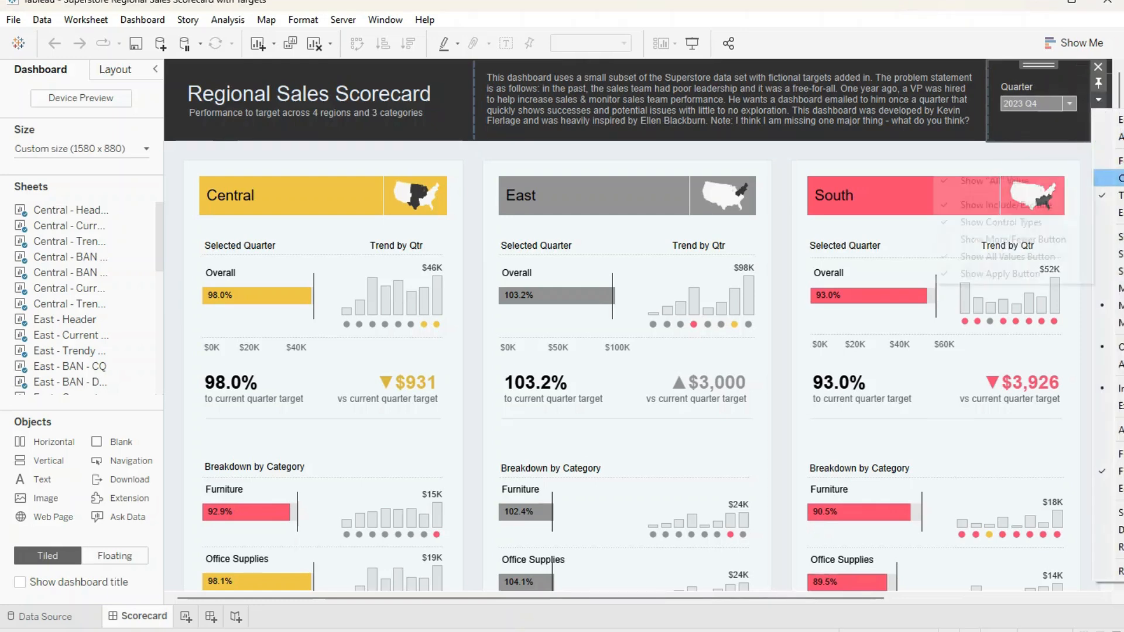
left_click(1034, 178)
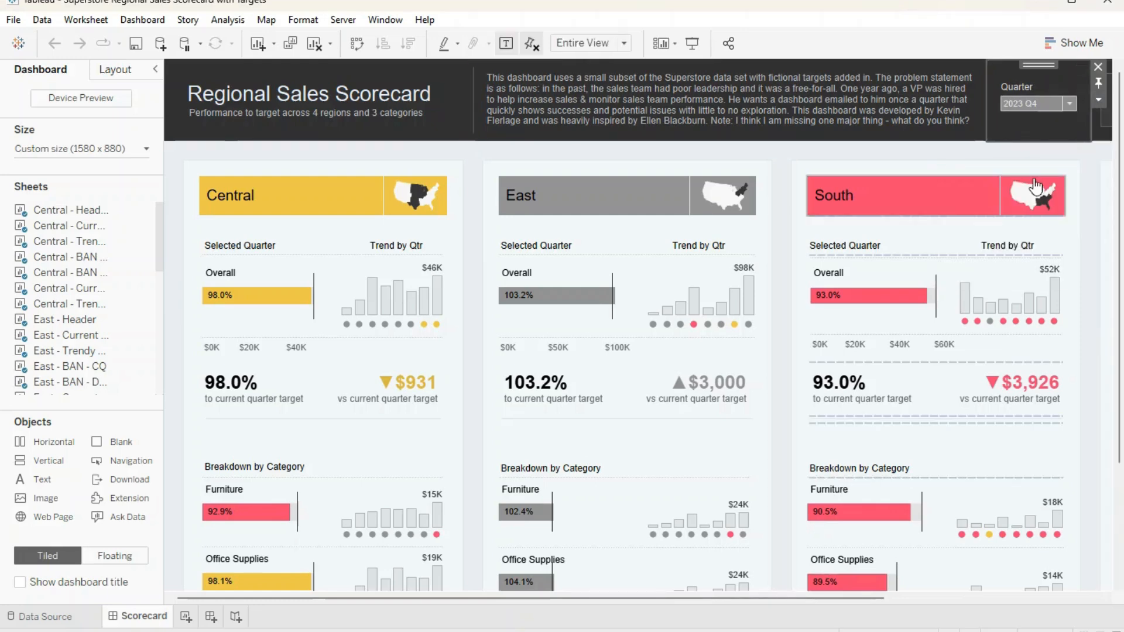
Examine the Quarter filter's list of selectable quarters
left_click(1045, 106)
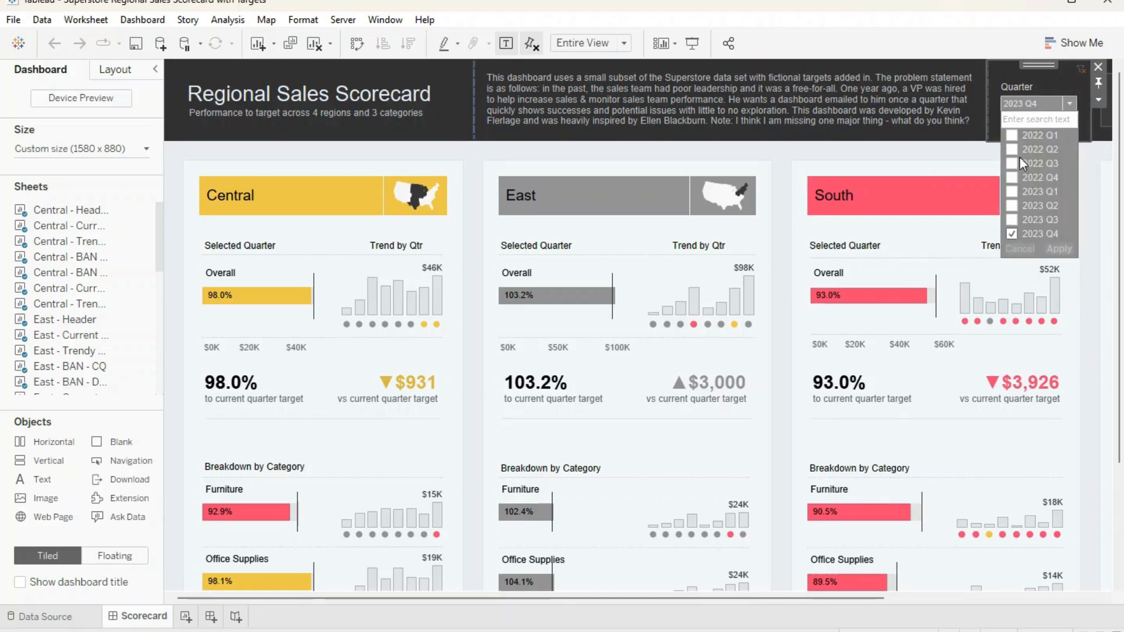
left_click(1030, 99)
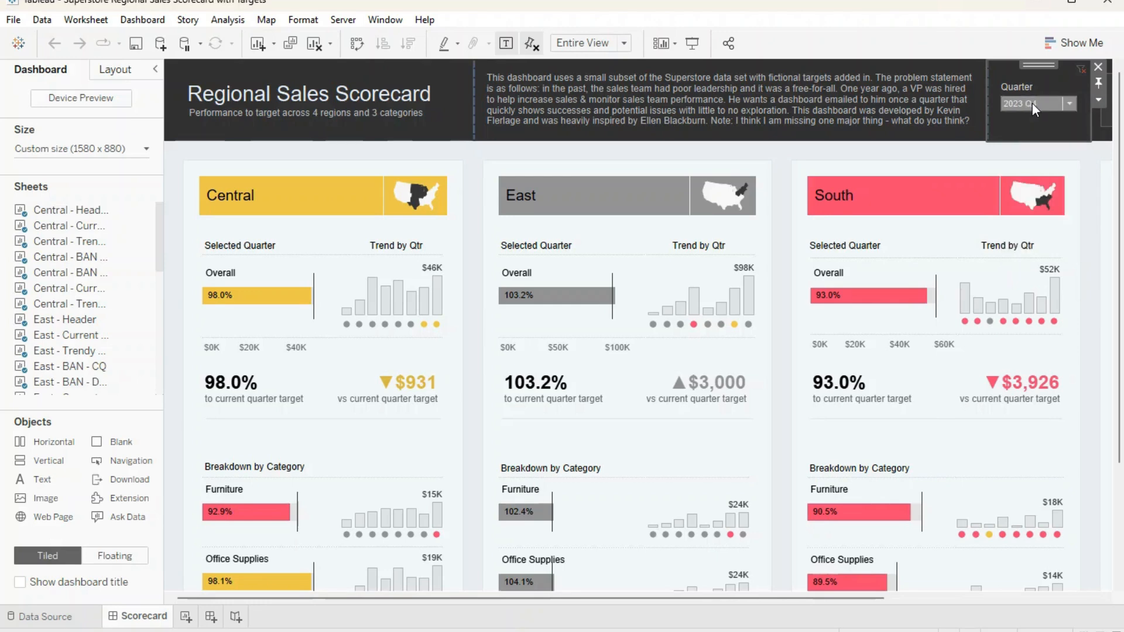
left_click(1031, 105)
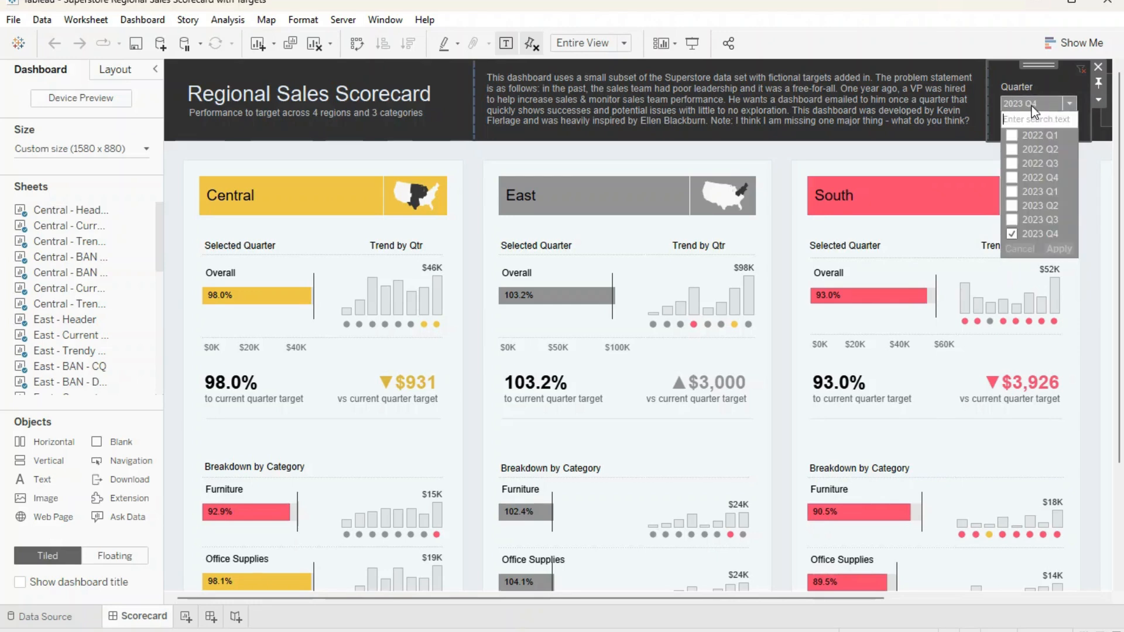
left_click(1032, 106)
left_click(1030, 107)
left_click(1031, 107)
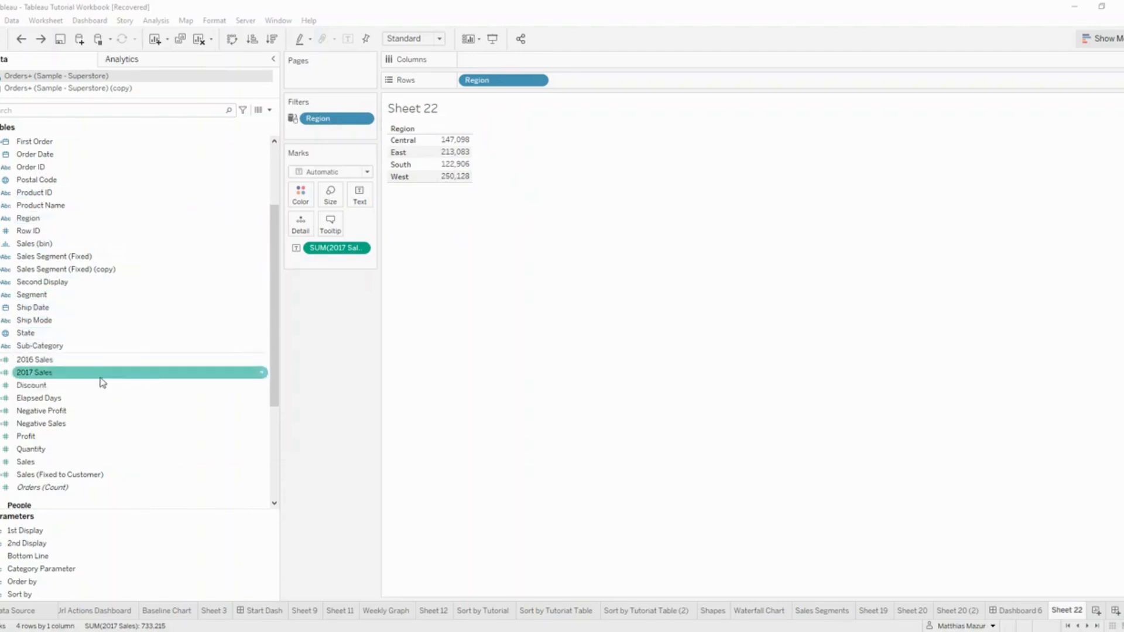
Add 2016 Sales to the regional sales table on Sheet 22 alongside 2017 Sales
key("ctrl+1")
double_click(80, 359)
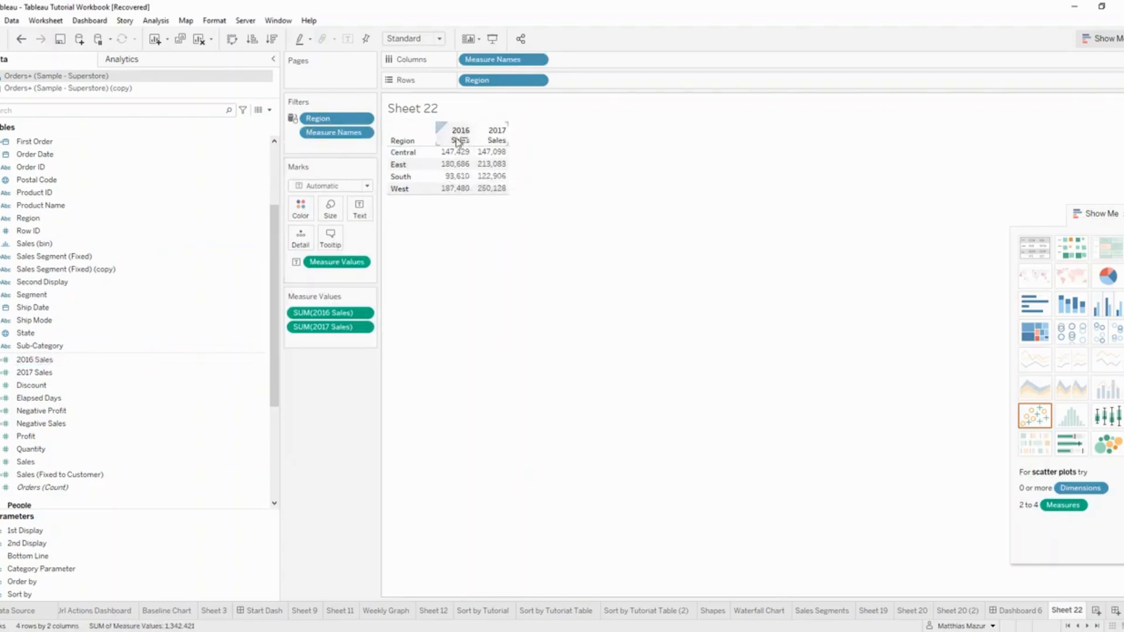
Edit the Measure Names filter to exclude 2016 Sales, keeping only 2017 Sales in the table
right_click(323, 134)
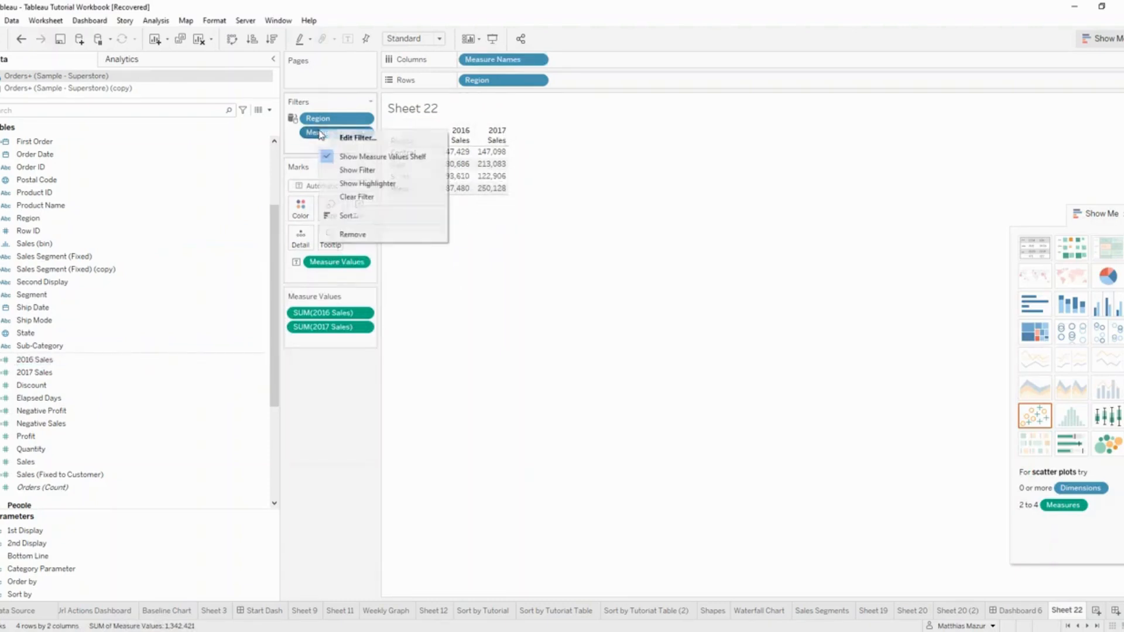
left_click(379, 138)
left_click(448, 248)
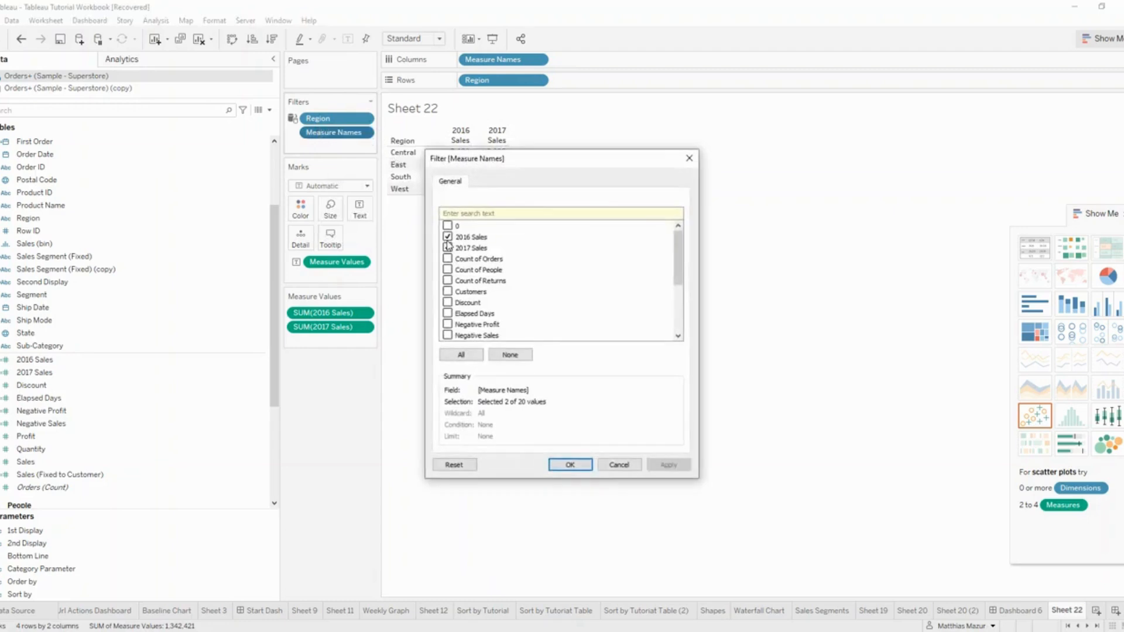
left_click(448, 239)
left_click(669, 465)
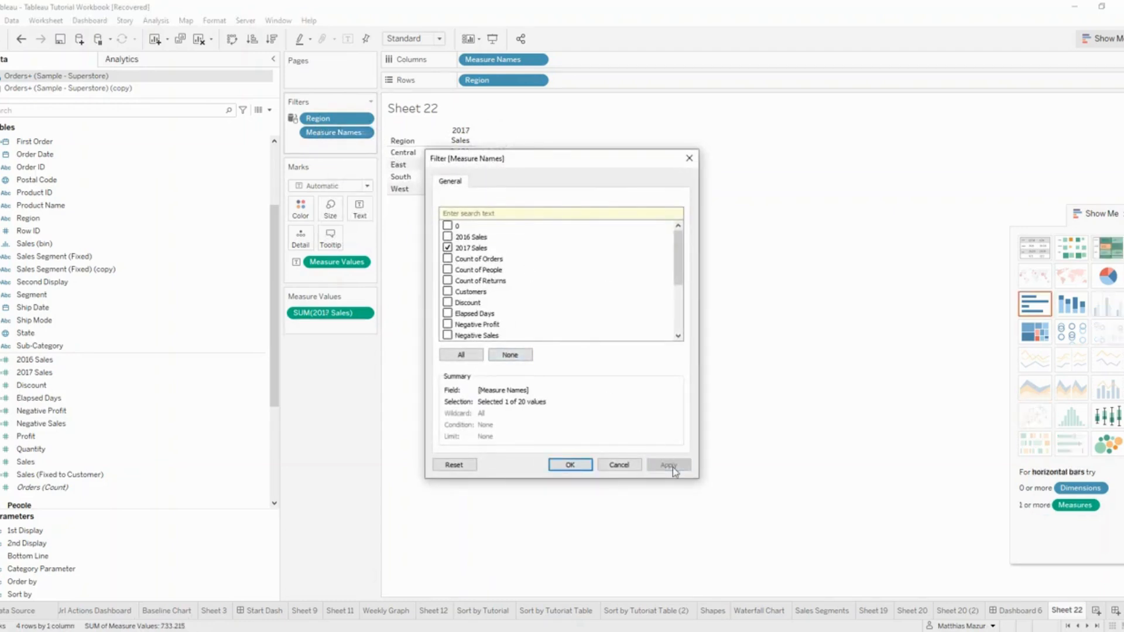
left_click(570, 466)
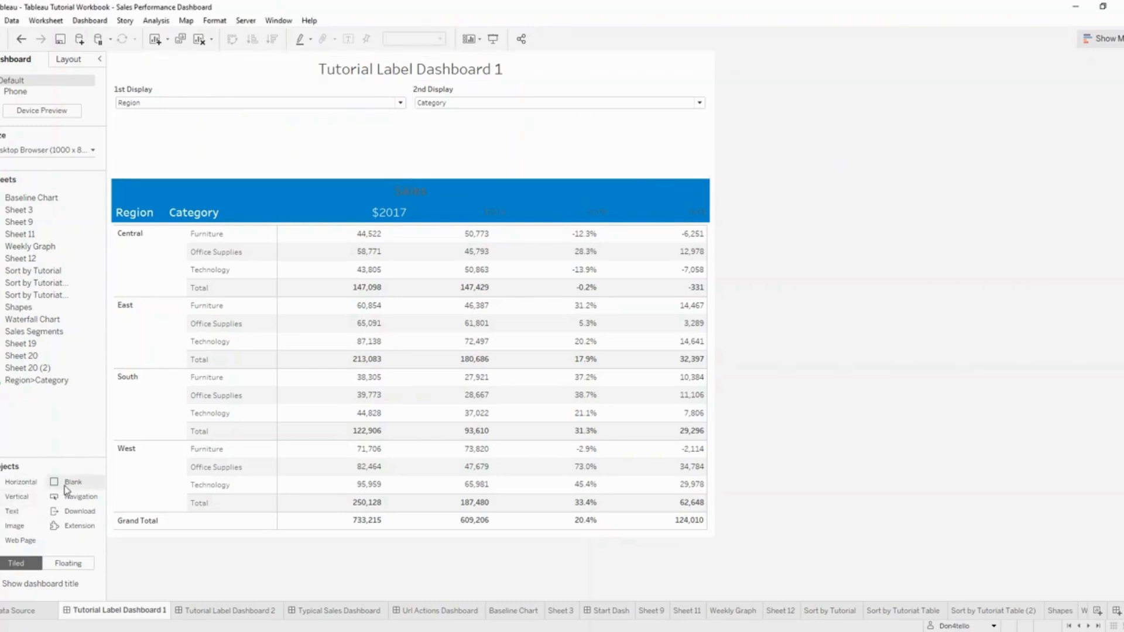
Add a blank object above the sales table on Tutorial Label Dashboard 1 and give it a black background
left_click_drag(66, 488, 349, 181)
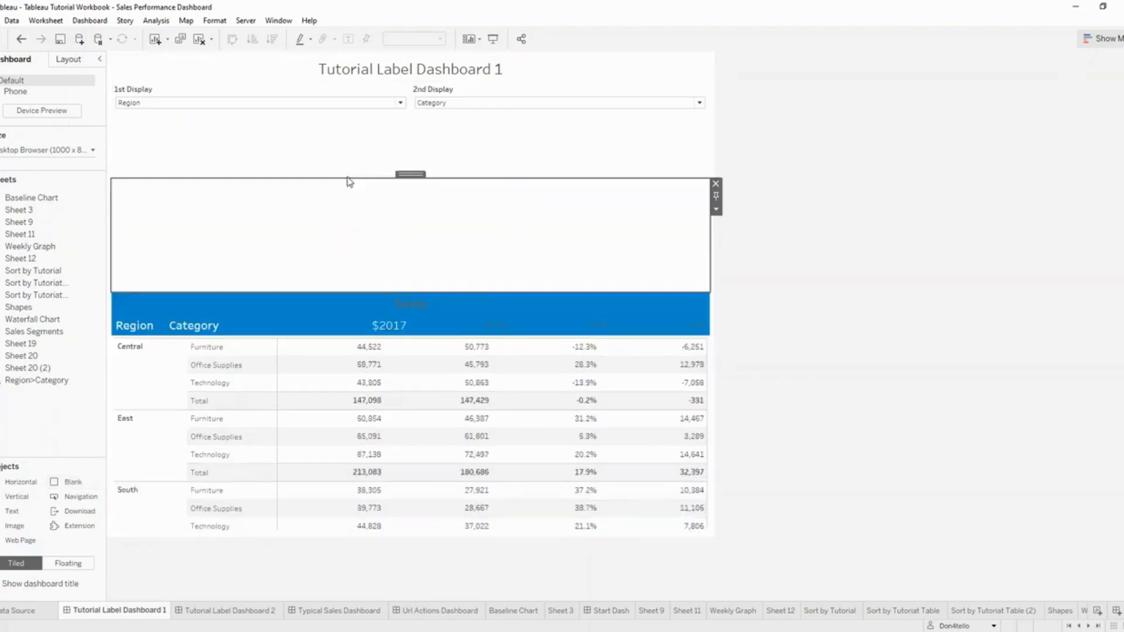
right_click(368, 216)
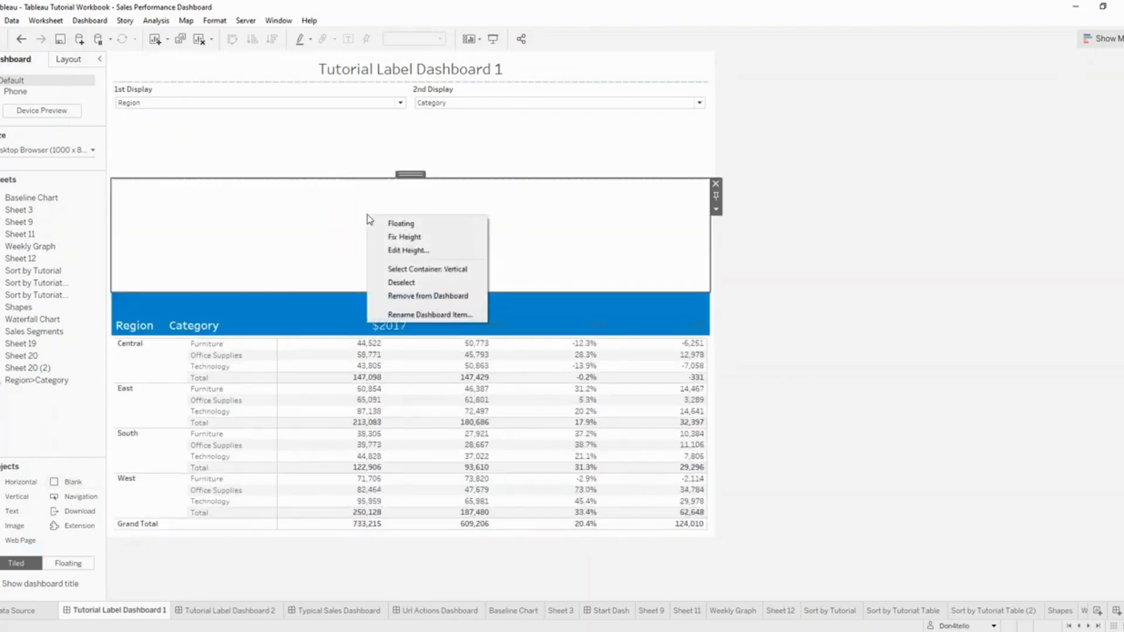
left_click(252, 229)
left_click(70, 61)
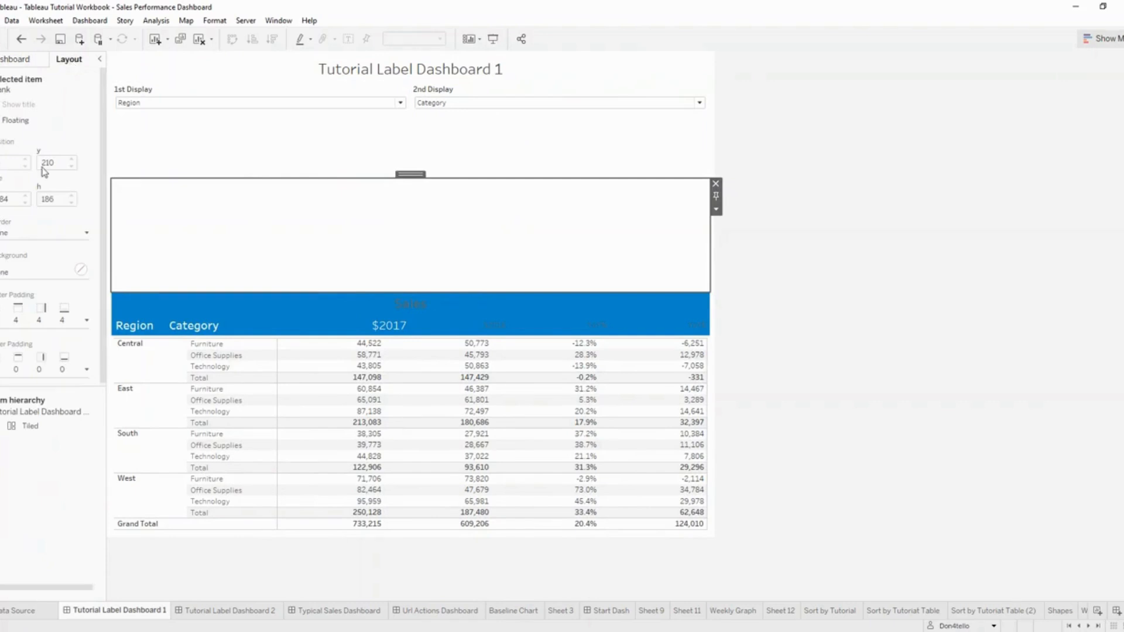
left_click(11, 273)
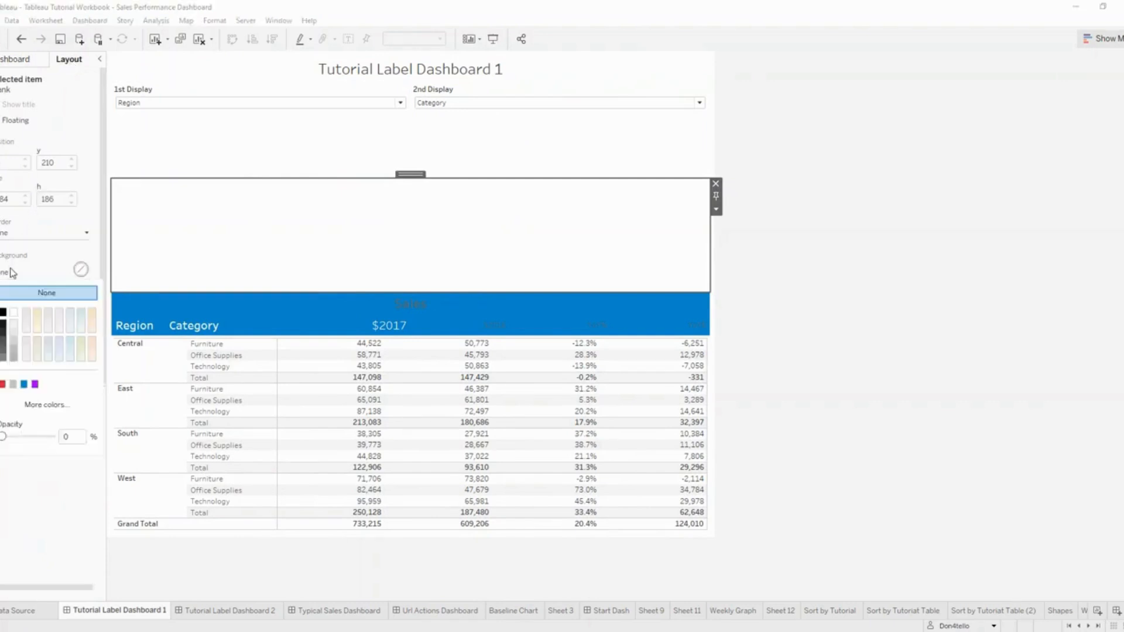
left_click(3, 312)
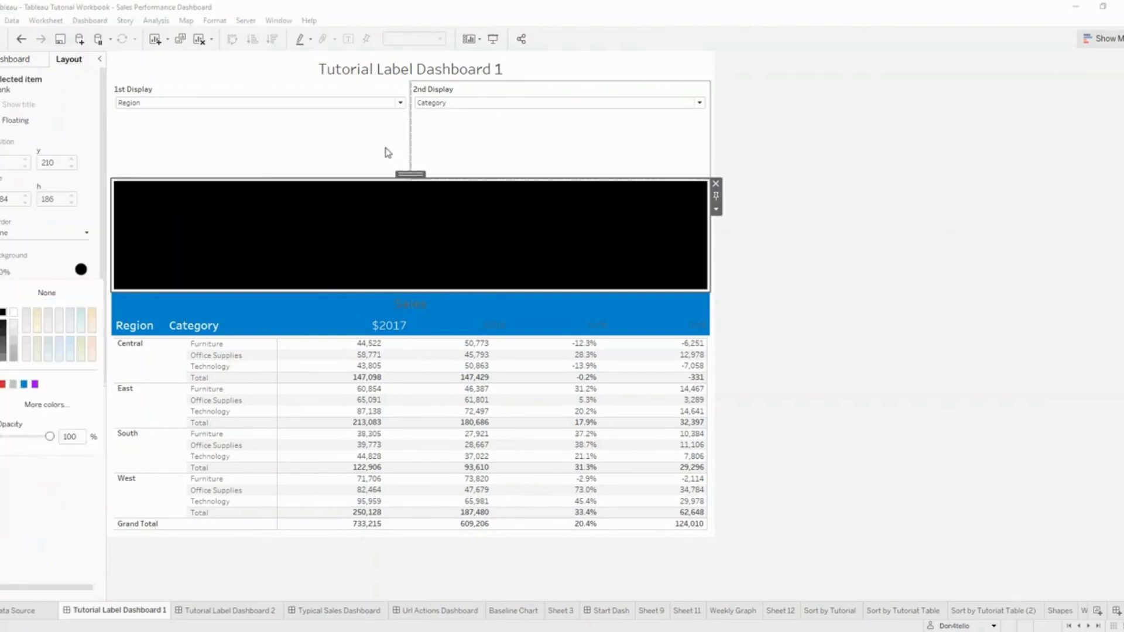
right_click(415, 180)
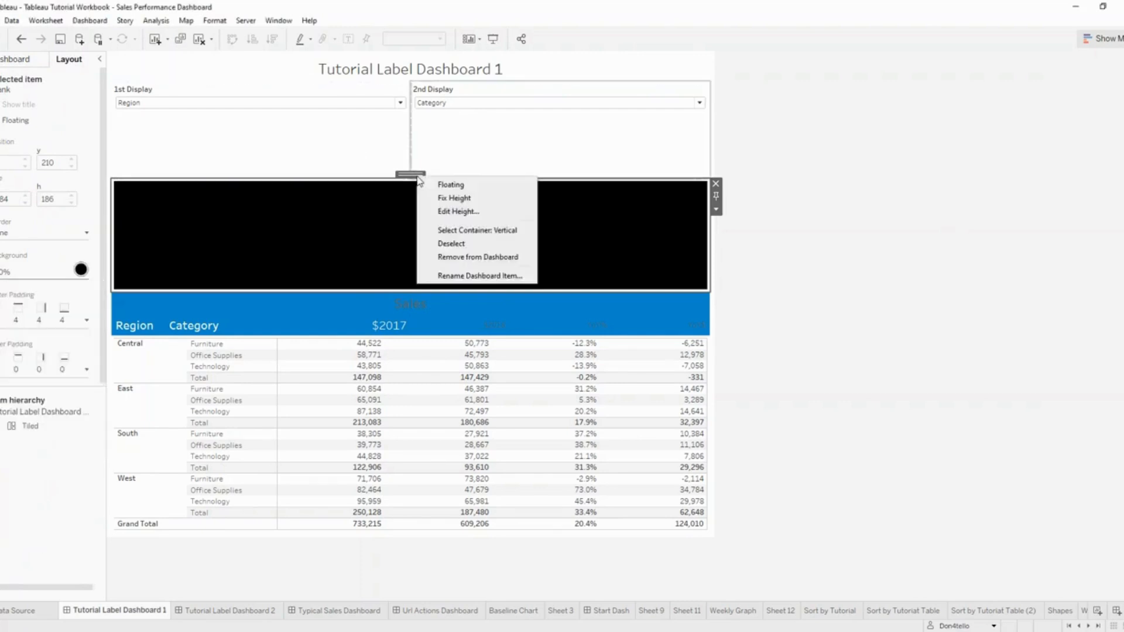
left_click(512, 212)
type("1")
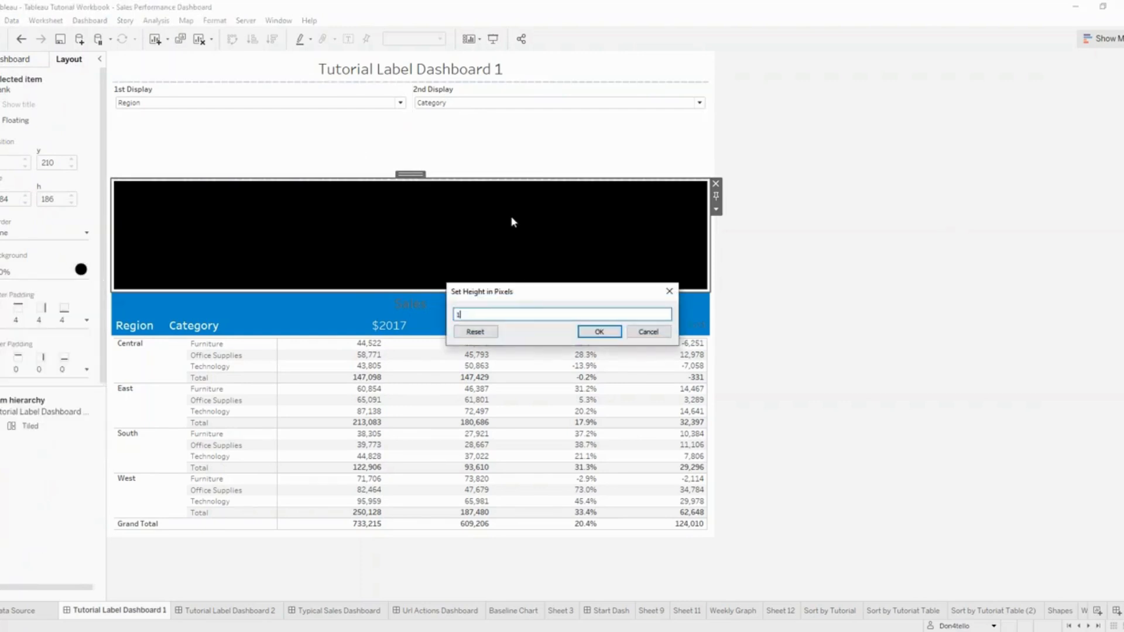
key("Return")
left_click(653, 336)
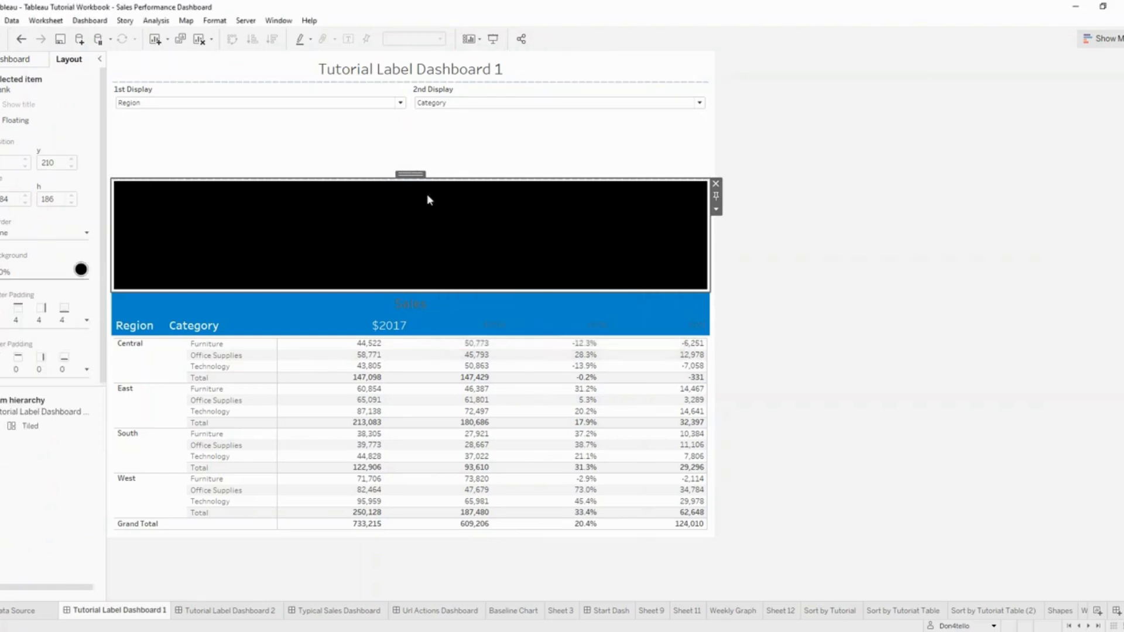
Set the black blank object's outer padding to 0 on all sides
left_click(87, 370)
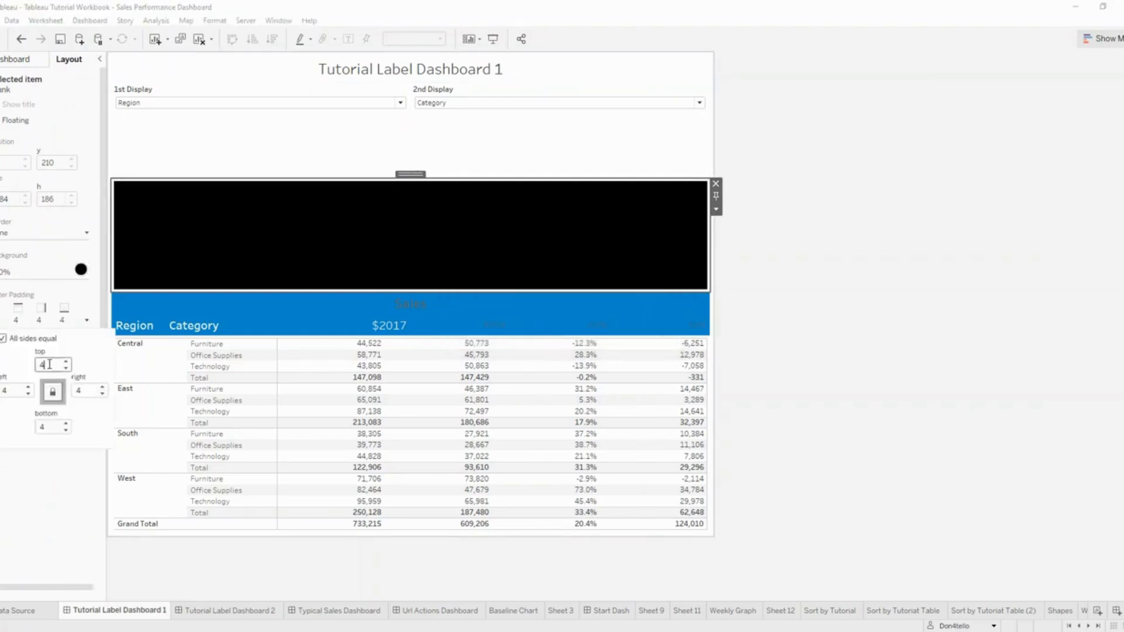
double_click(49, 364)
type("0")
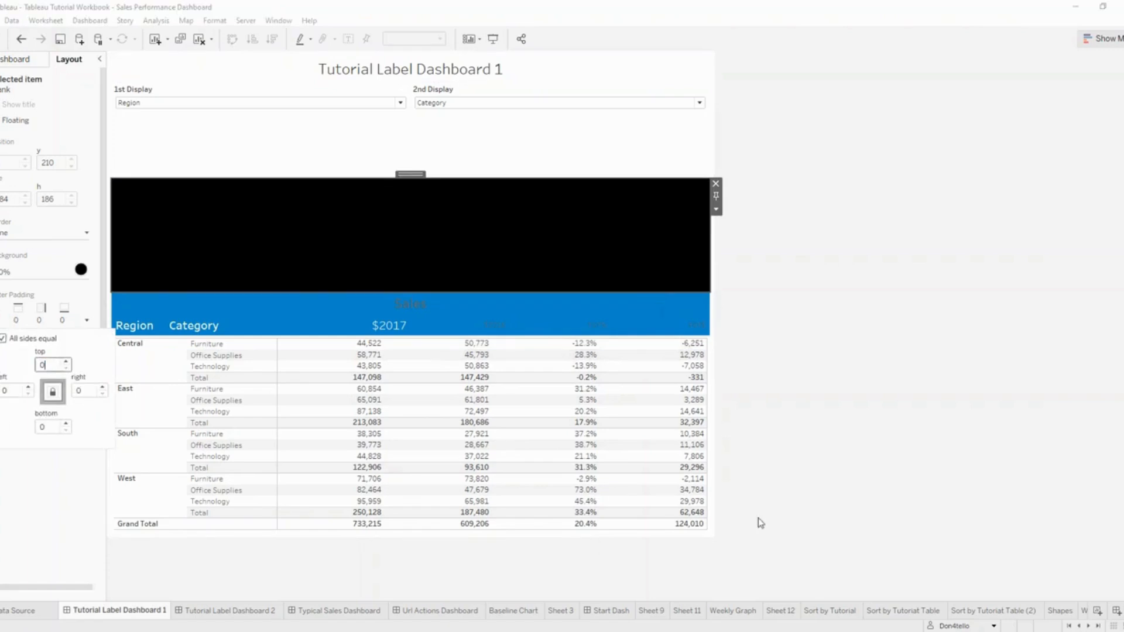
Set the height of the black blank object above the sales table to 1 pixel
right_click(412, 175)
left_click(462, 210)
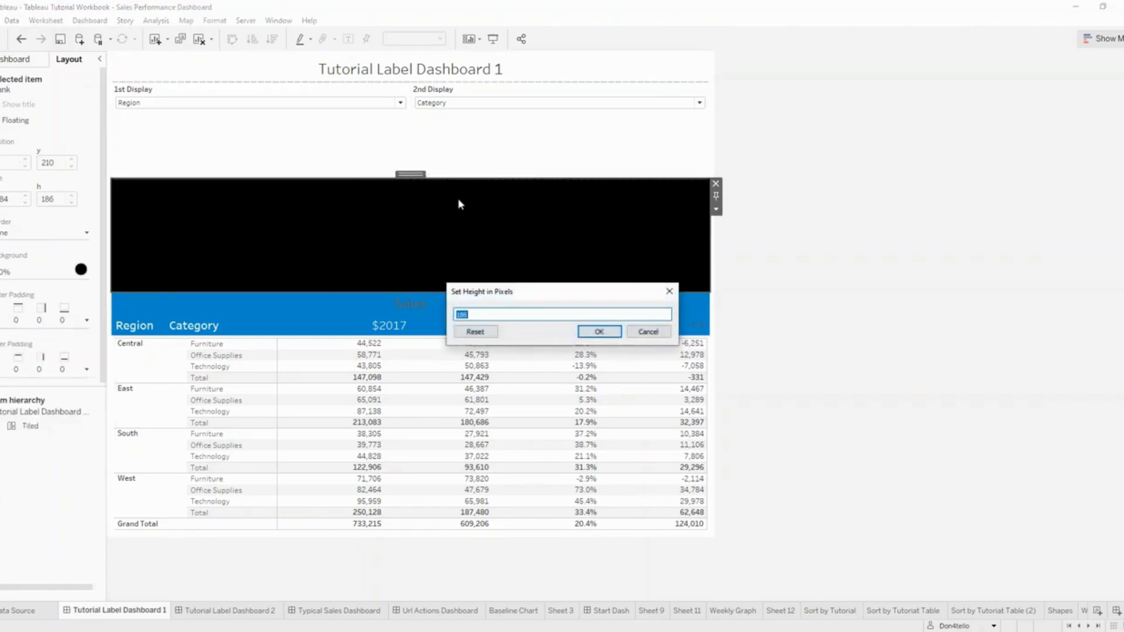
type("1")
key("Return")
left_click(759, 305)
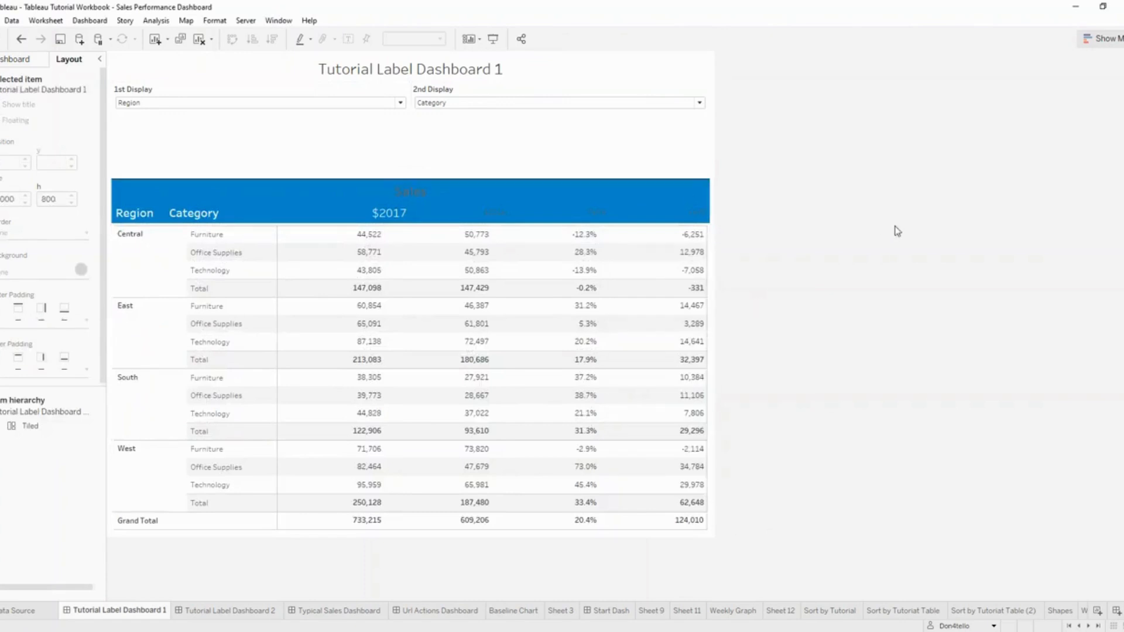
Set the height of the black blank object to 4 pixels so it forms a thicker divider line
left_click(314, 187)
left_click(322, 177)
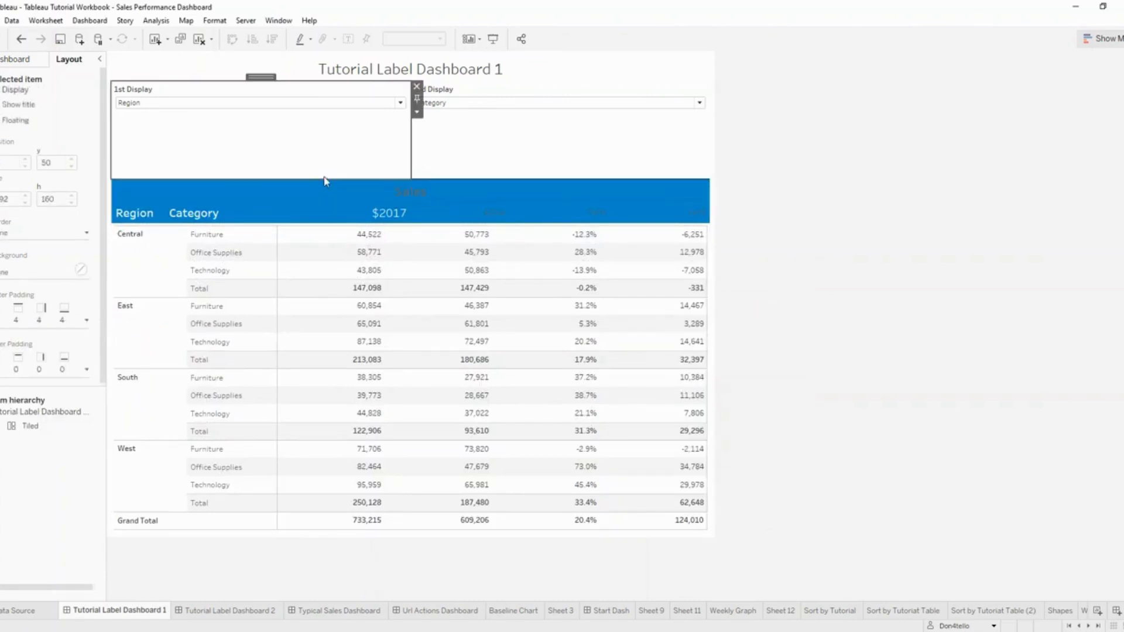
left_click(422, 177)
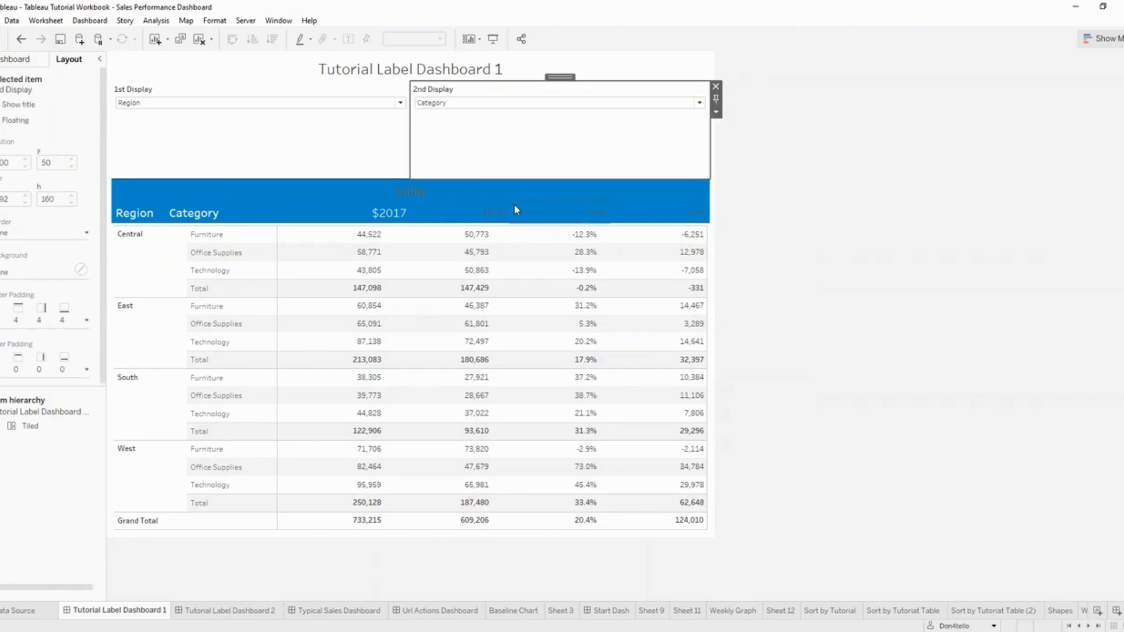
left_click(451, 202)
right_click(424, 206)
left_click(473, 242)
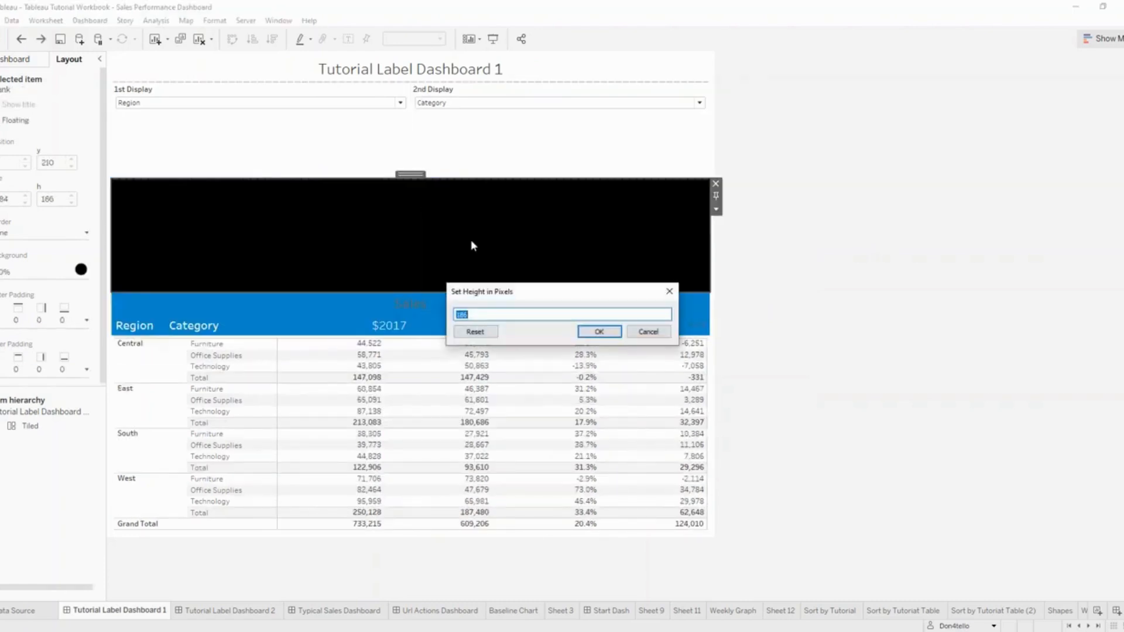
type("4")
key("Return")
left_click(824, 270)
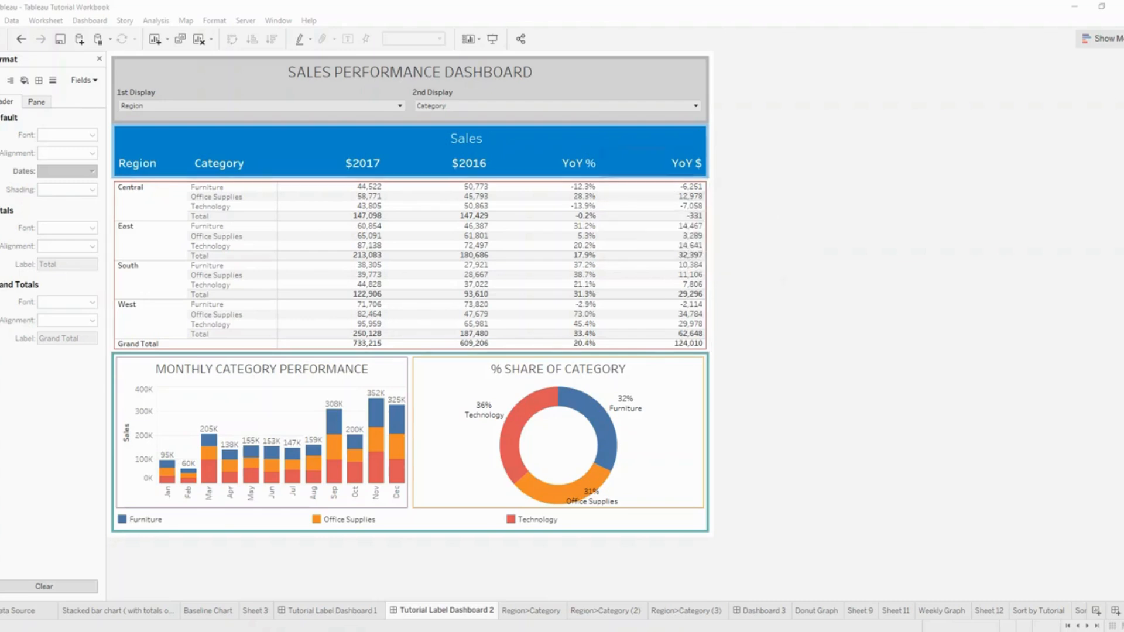
Close the formatting options and select the vertical container around the title on Tutorial Label Dashboard 2
left_click(99, 59)
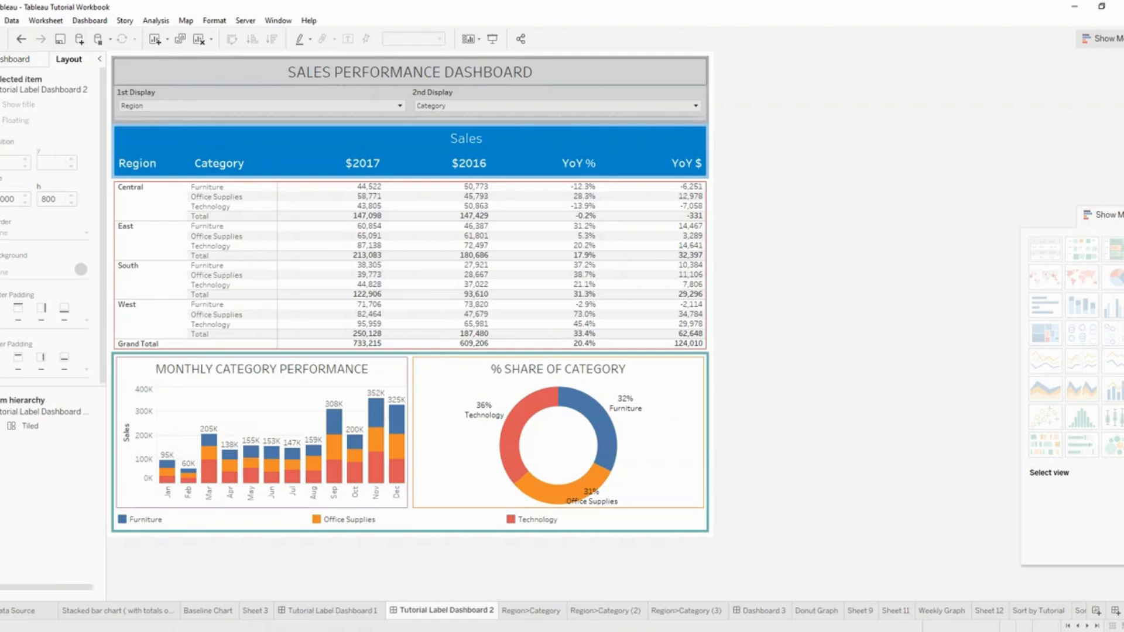
left_click(410, 72)
right_click(413, 56)
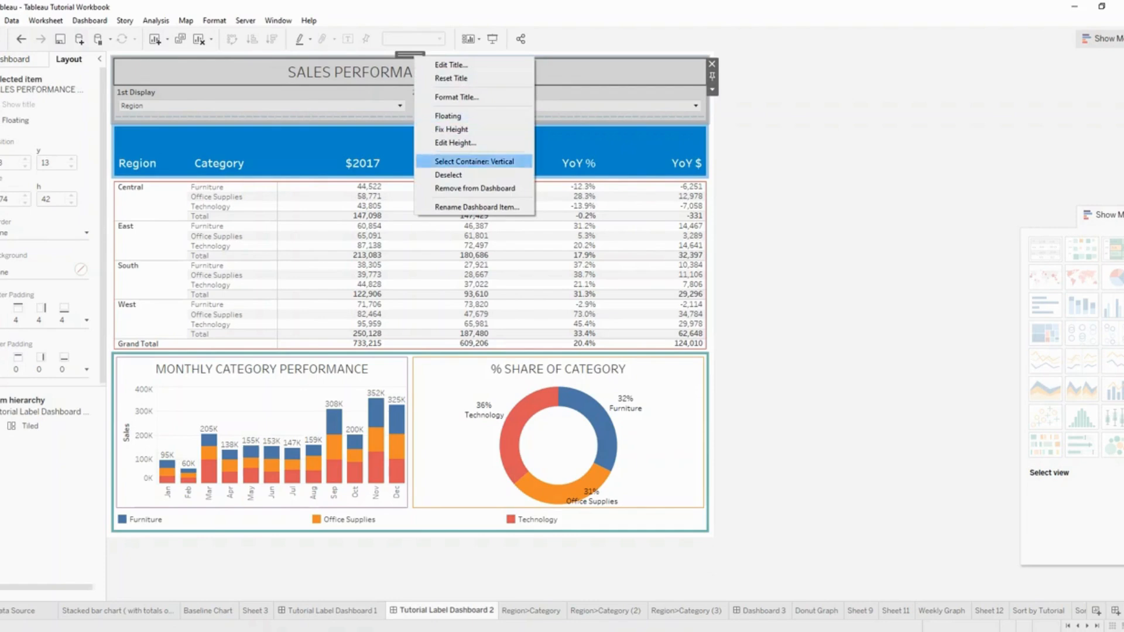
left_click(474, 161)
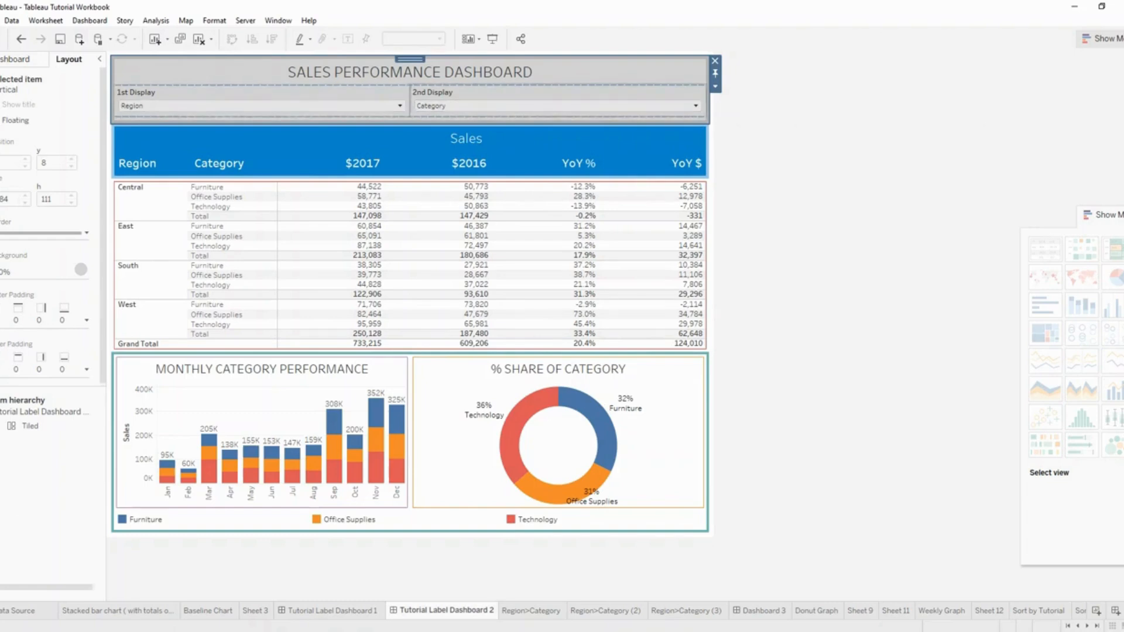
Add the Order by and Sort by parameter controls to the horizontal container holding 1st Display and 2nd Display
left_click(256, 92)
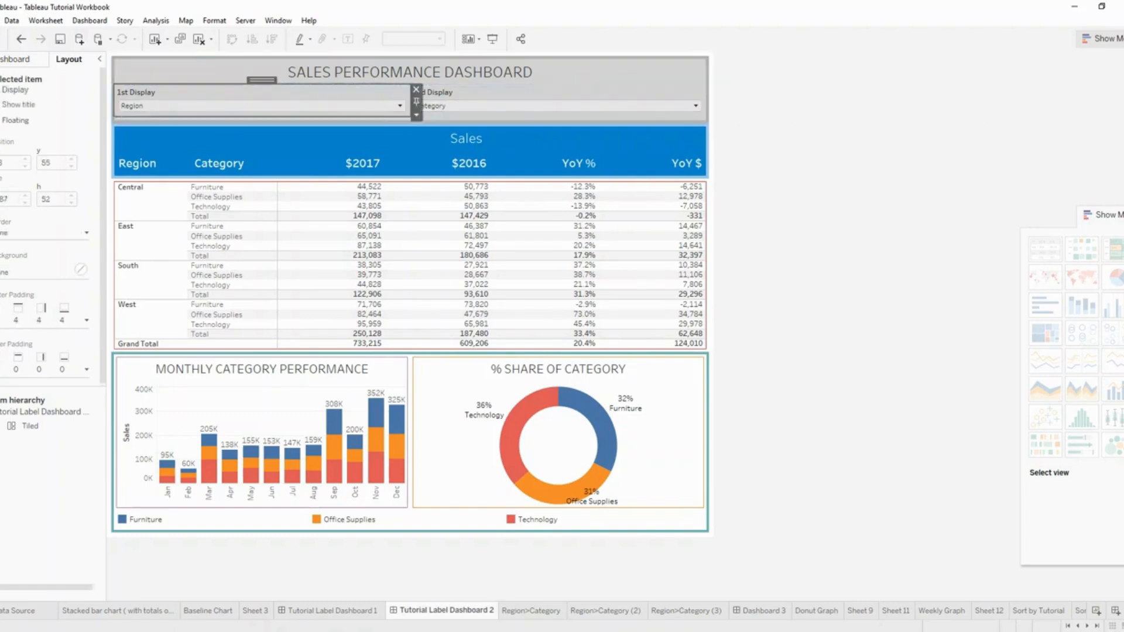
right_click(256, 80)
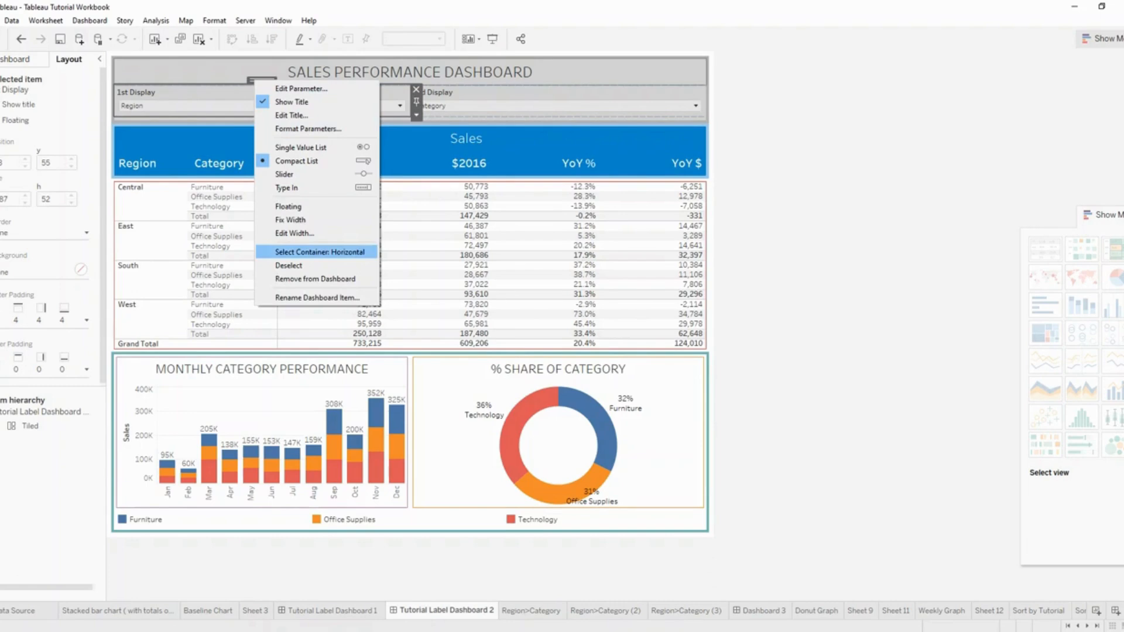
left_click(320, 251)
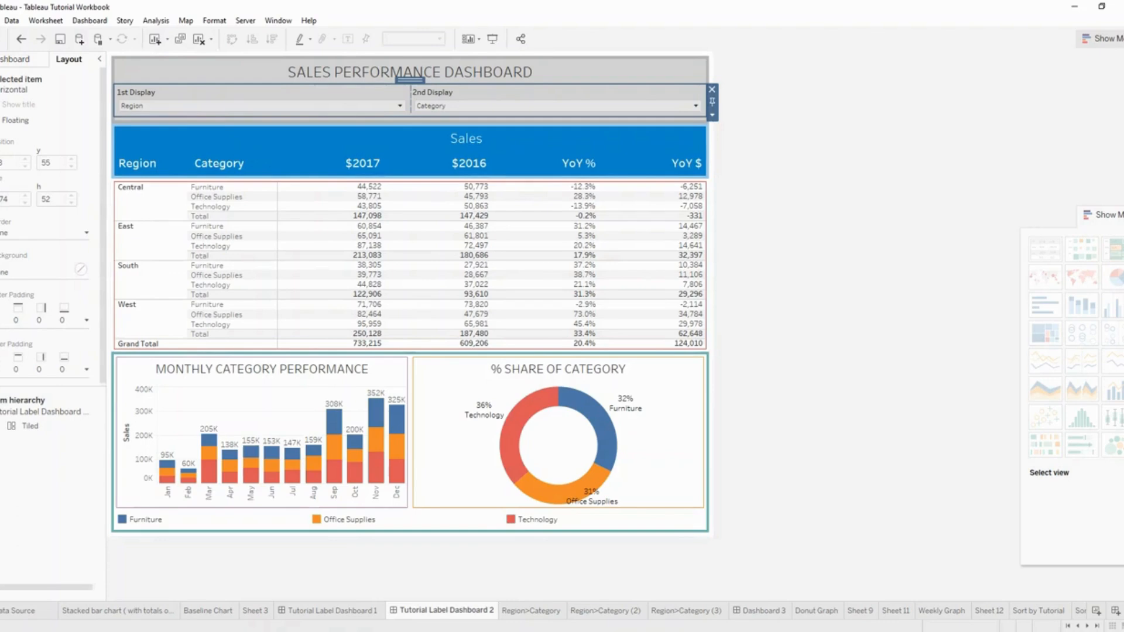
left_click(16, 59)
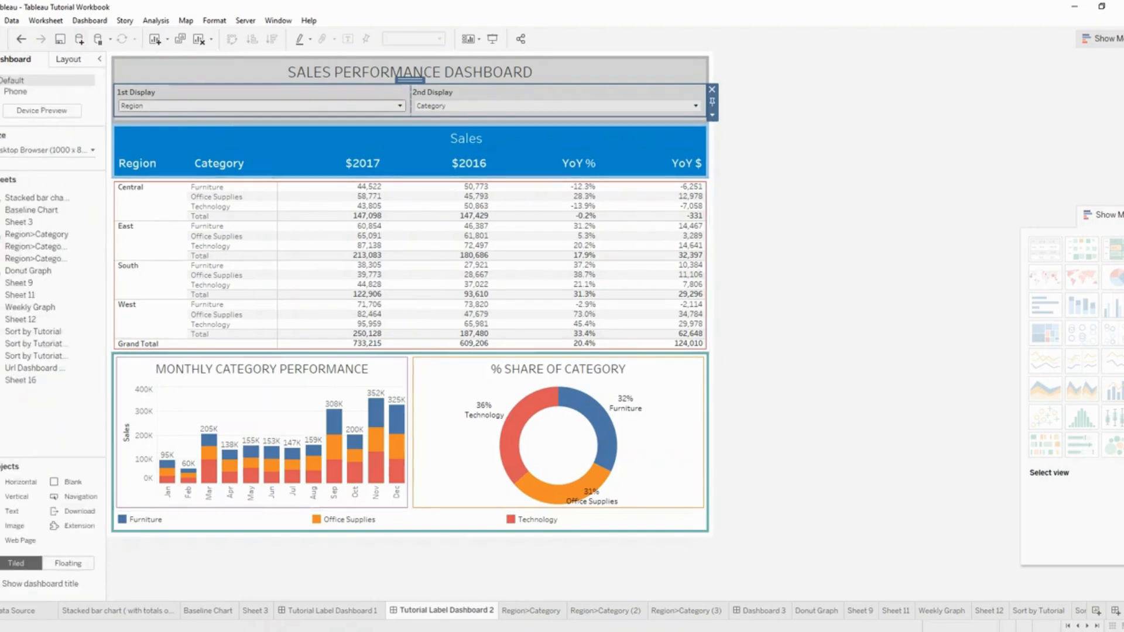
mouse_move(38, 198)
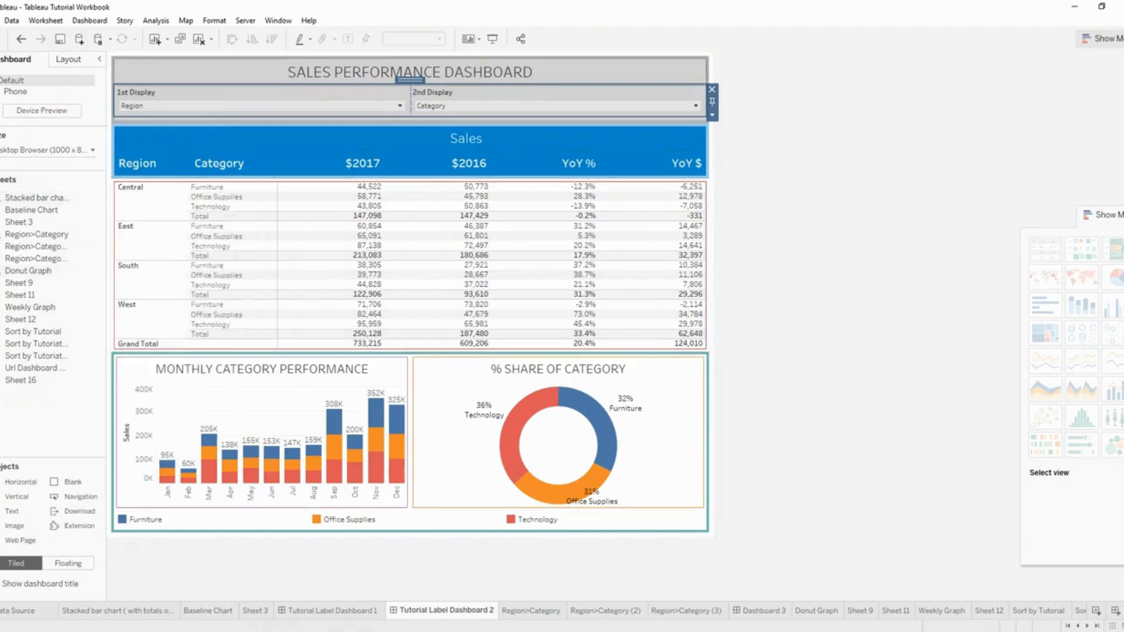
left_click(156, 21)
mouse_move(177, 238)
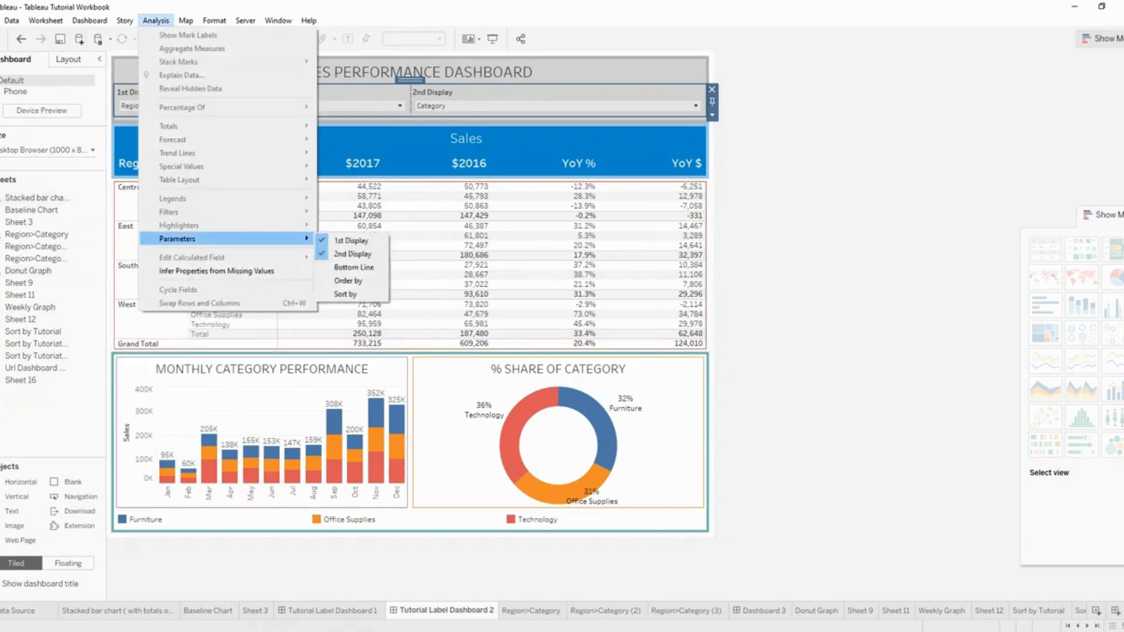
left_click(348, 281)
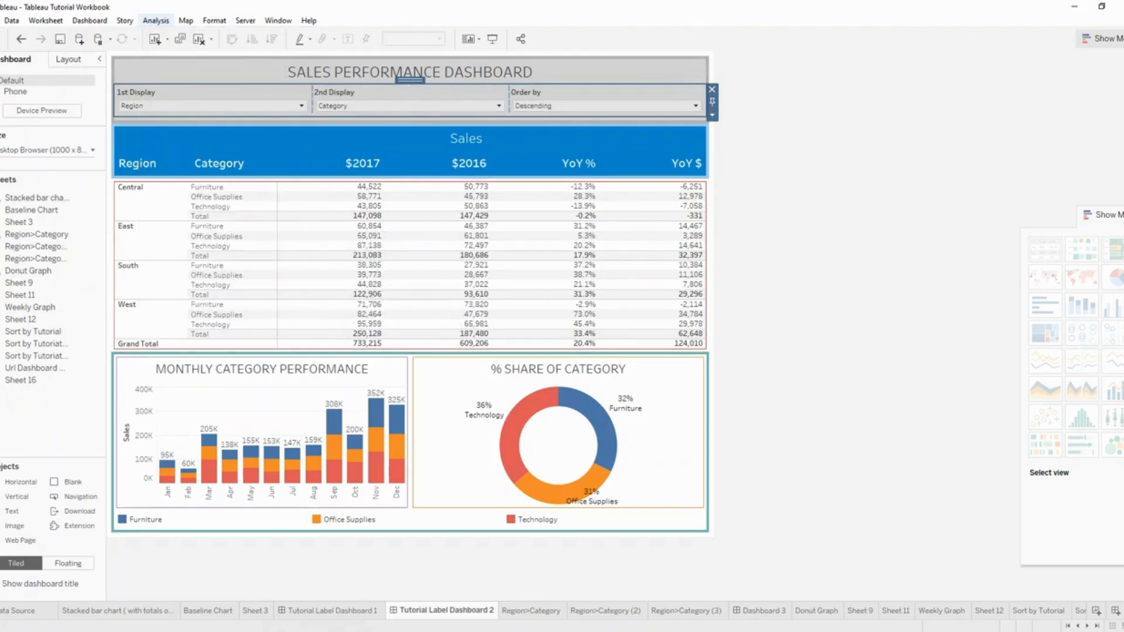
left_click(155, 20)
mouse_move(235, 239)
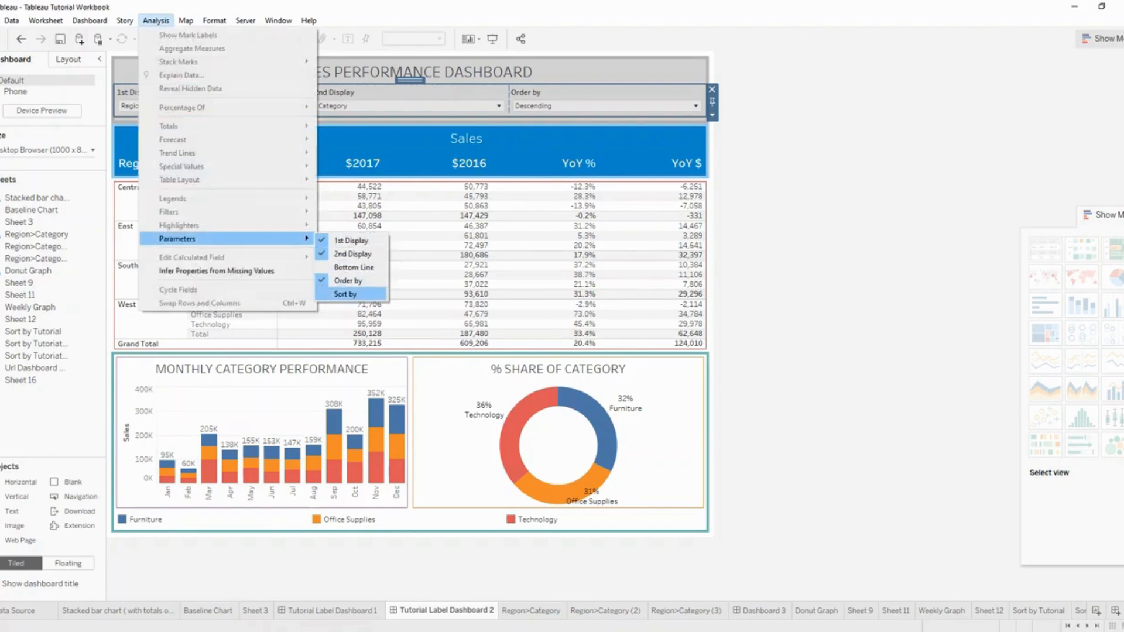
left_click(351, 294)
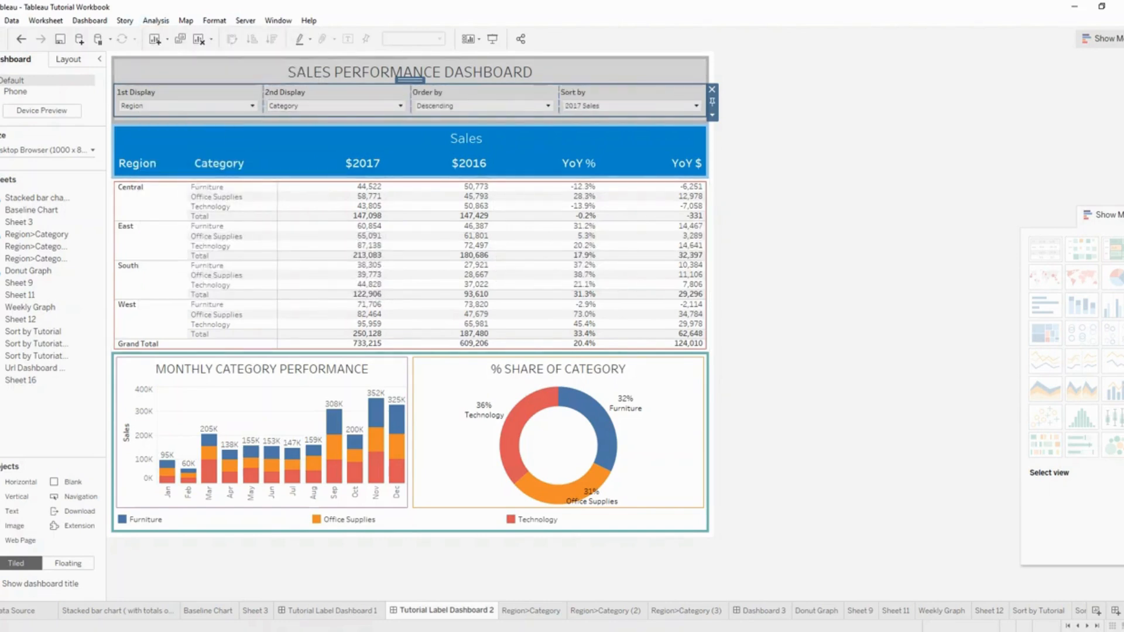
Distribute the contents evenly in the horizontal container holding the four parameter controls below the dashboard title
left_click(222, 137)
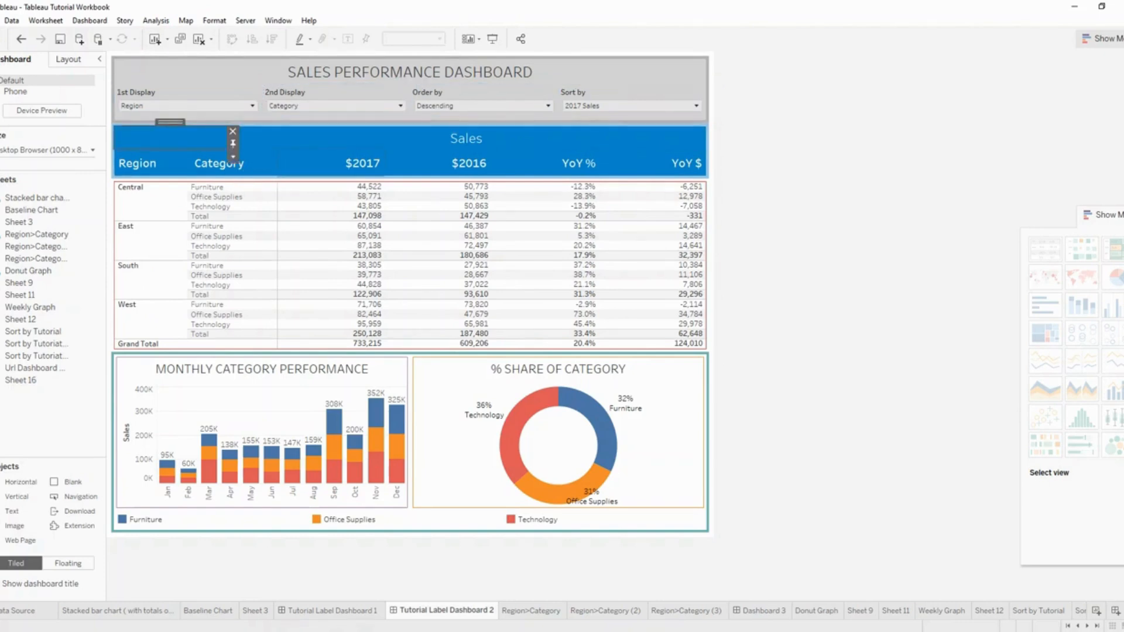
left_click(262, 98)
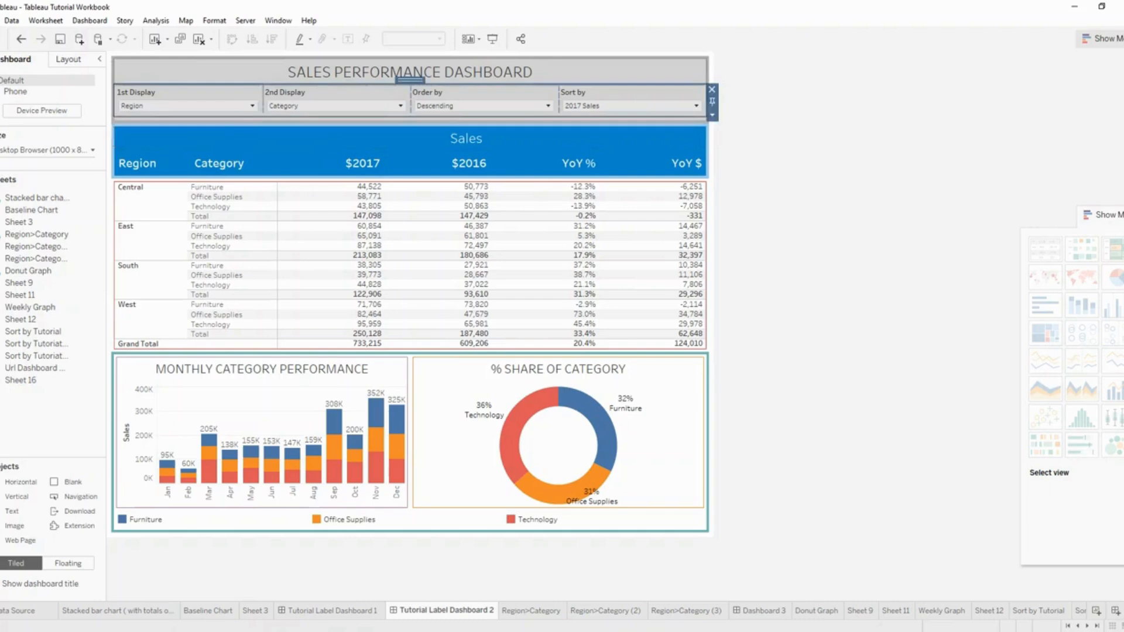
right_click(410, 80)
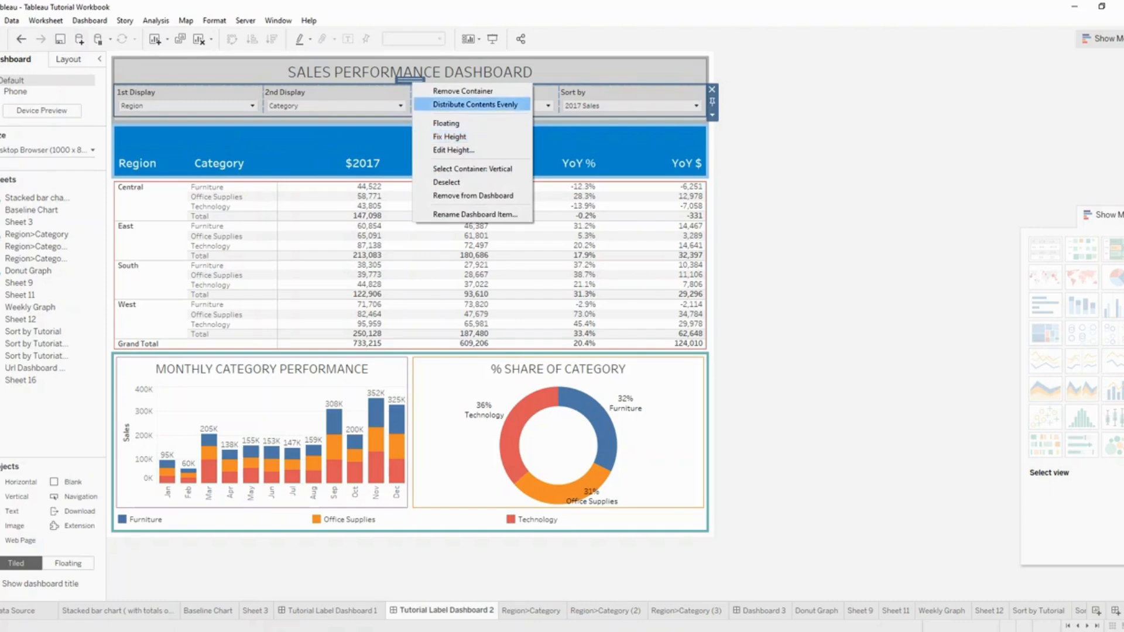
key("Escape")
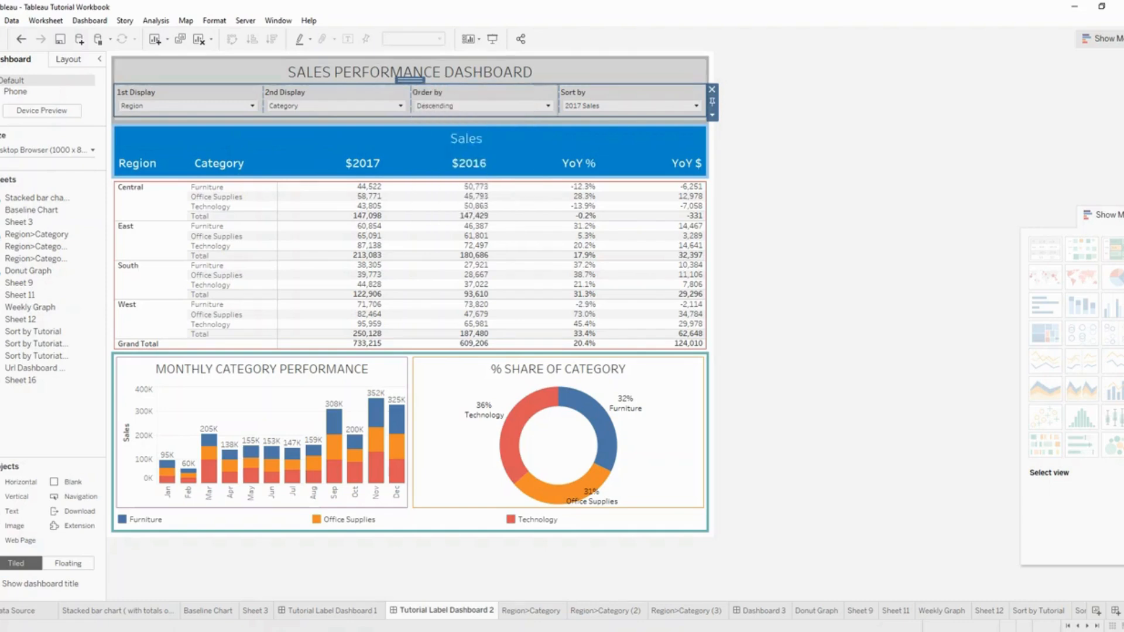
right_click(411, 80)
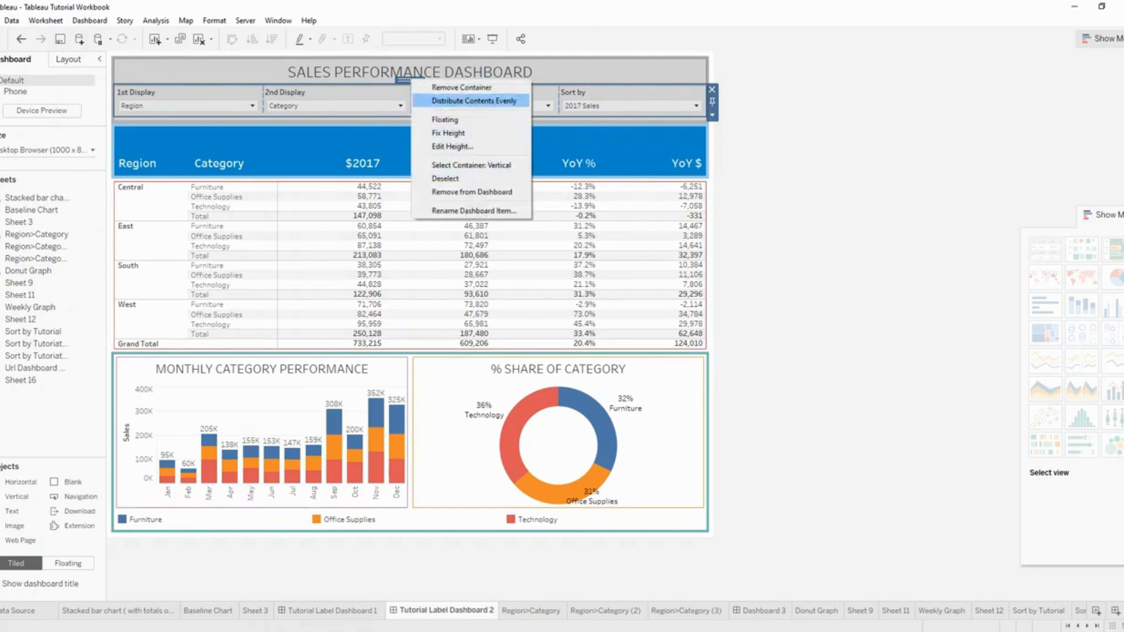
key("Escape")
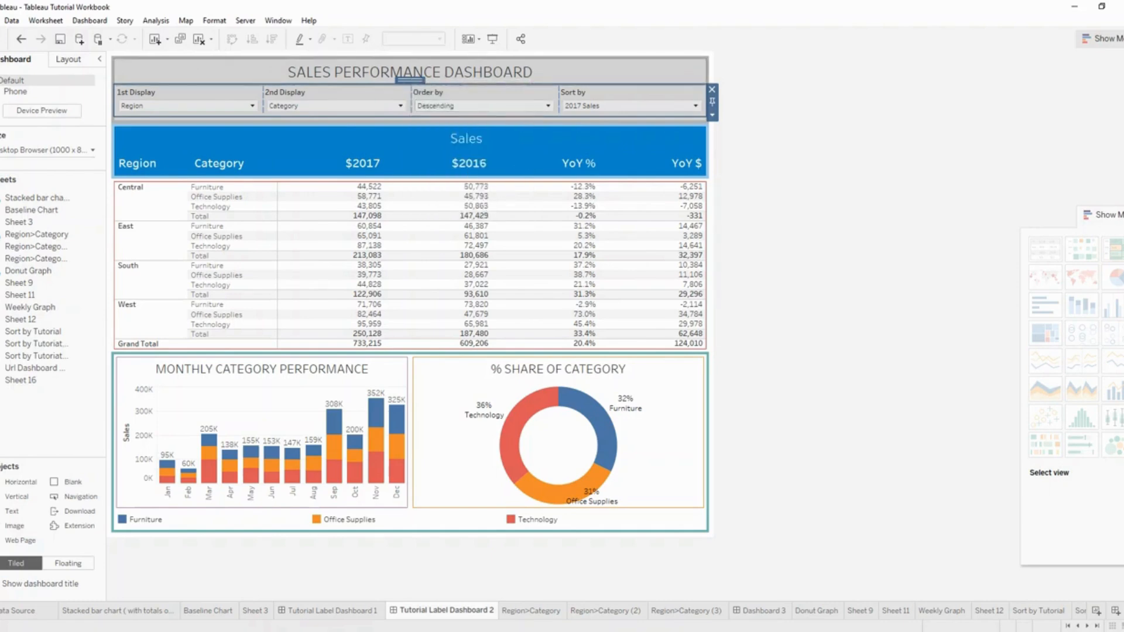
right_click(410, 82)
left_click(471, 104)
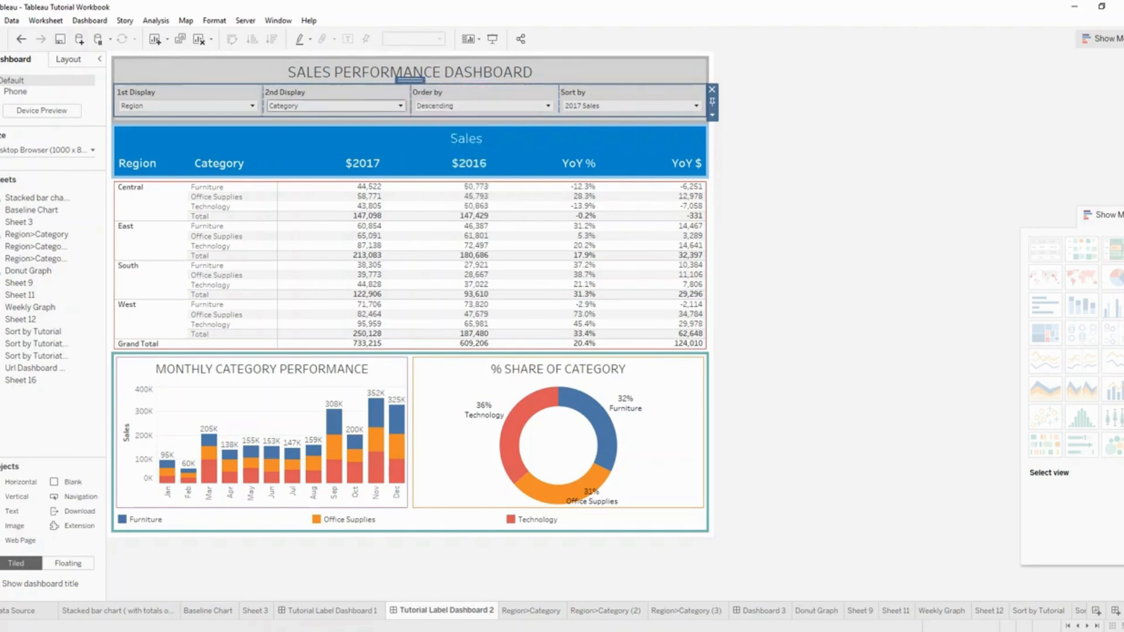
Narrow the 1st Display parameter control to fit its Region value, and turn off its fixed width
left_click_drag(263, 100, 172, 101)
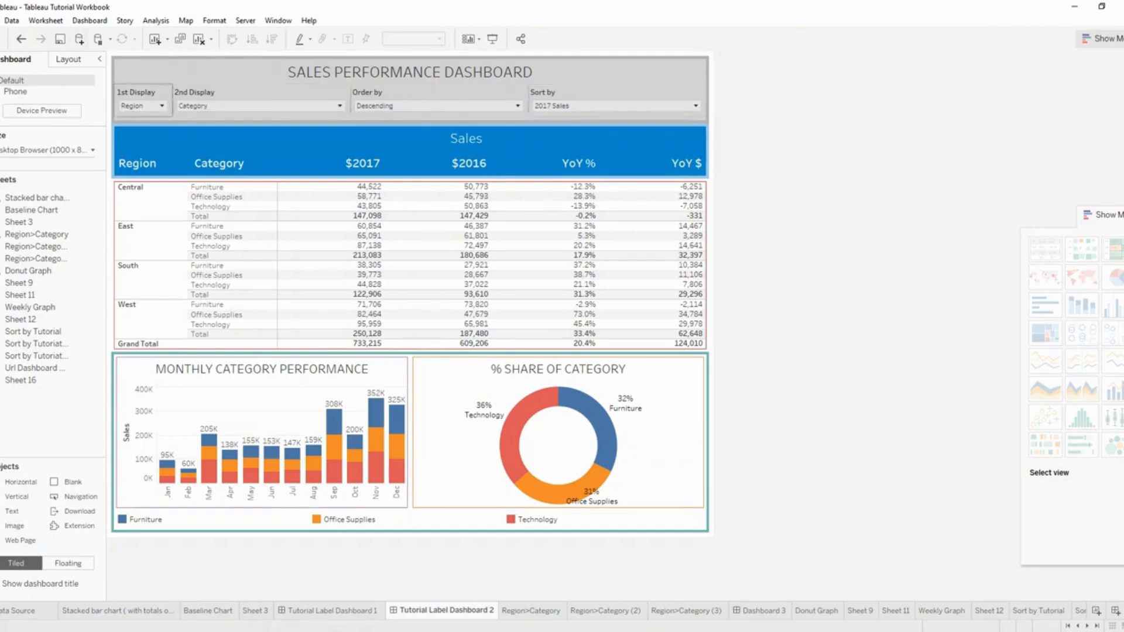
right_click(159, 95)
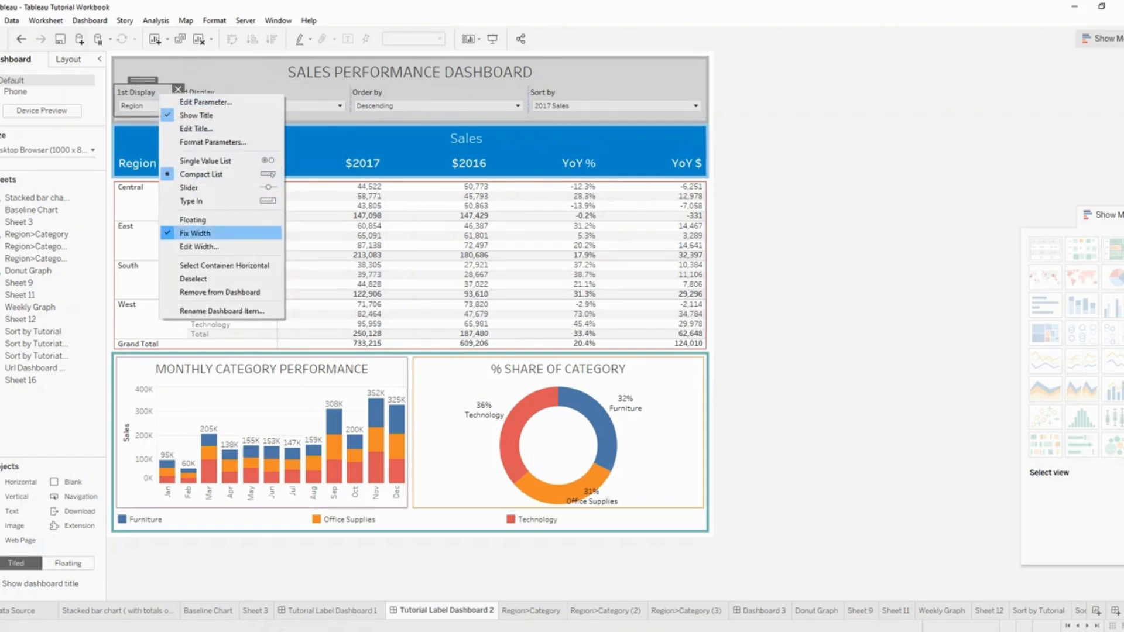
left_click(195, 233)
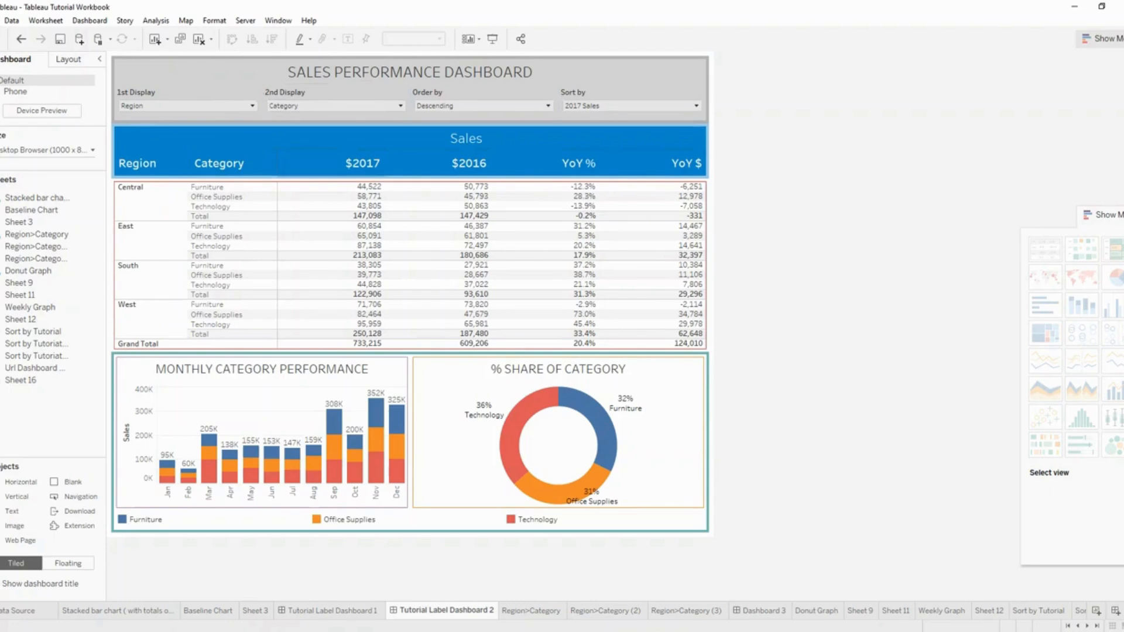
Select the horizontal container that holds the Sales header text and the blank object beside it
right_click(278, 135)
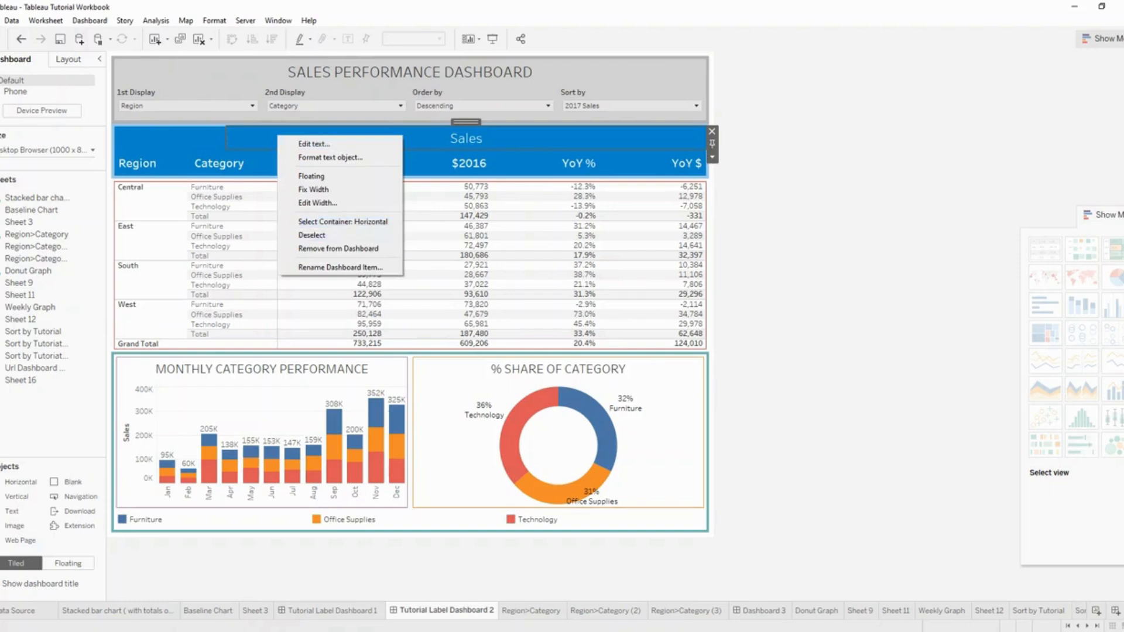
left_click(343, 222)
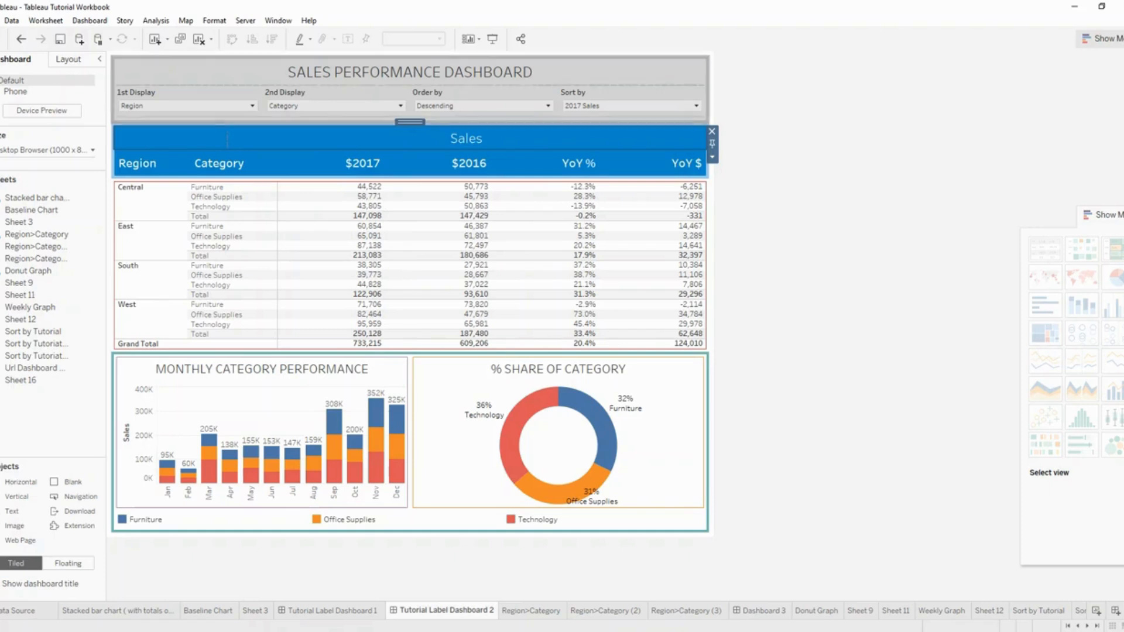
left_click(170, 138)
double_click(170, 121)
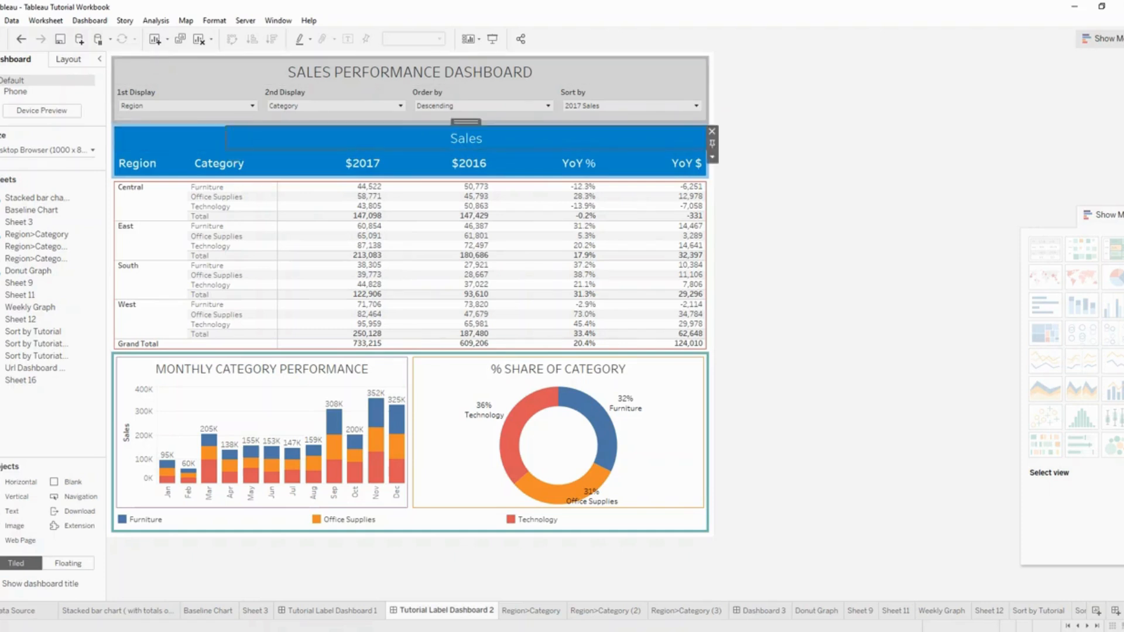
Remove the row holding the Sales header from the blue heading block, and undo the removal
left_click(170, 138)
left_click(466, 138)
left_click_drag(227, 138, 277, 138)
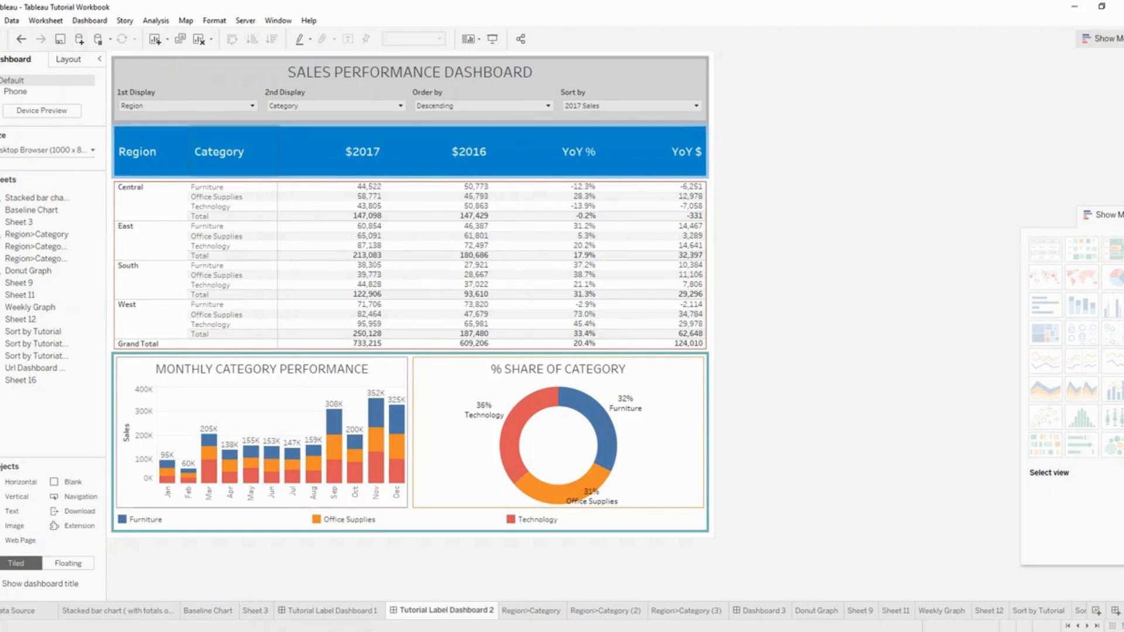
key("ctrl+z")
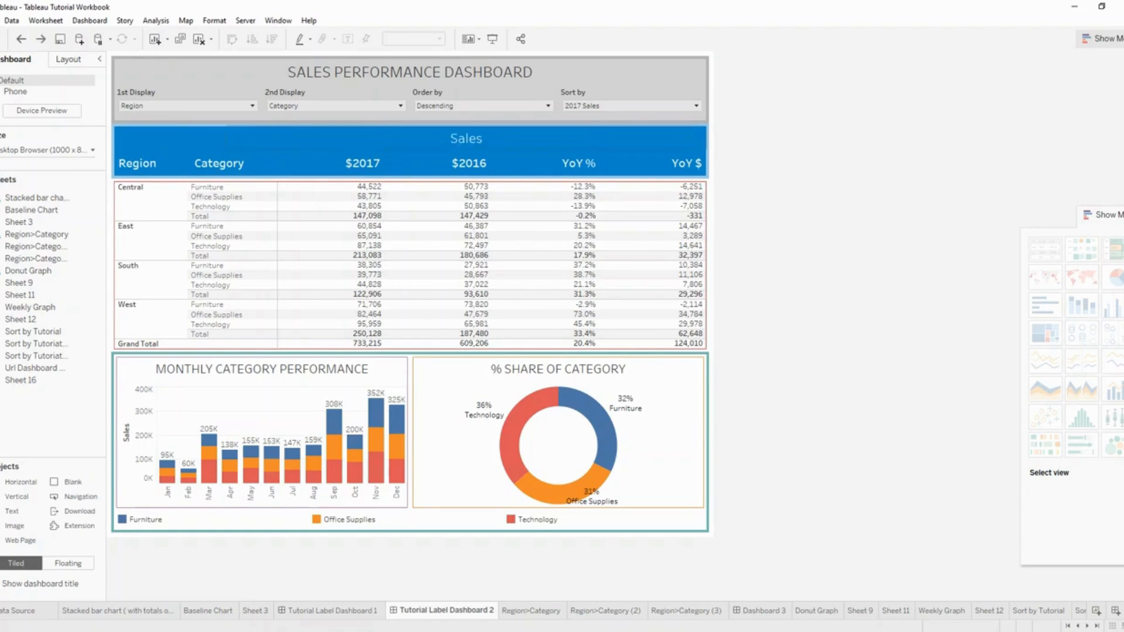
Select the Sales header's horizontal container and its parent vertical container around the whole blue heading block
left_click(466, 139)
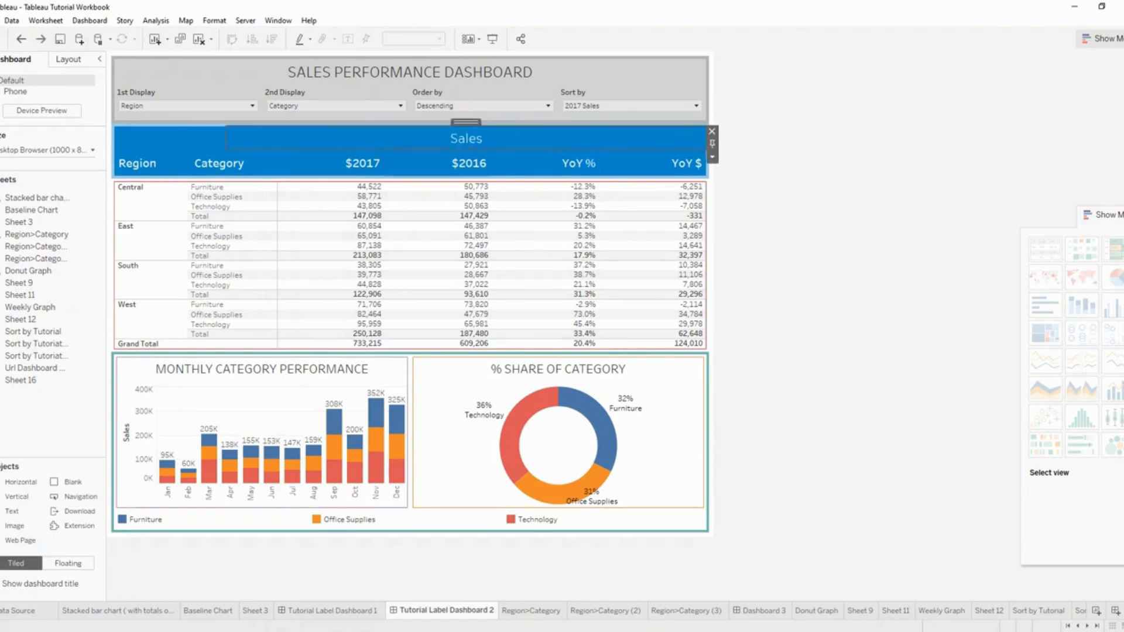
right_click(463, 124)
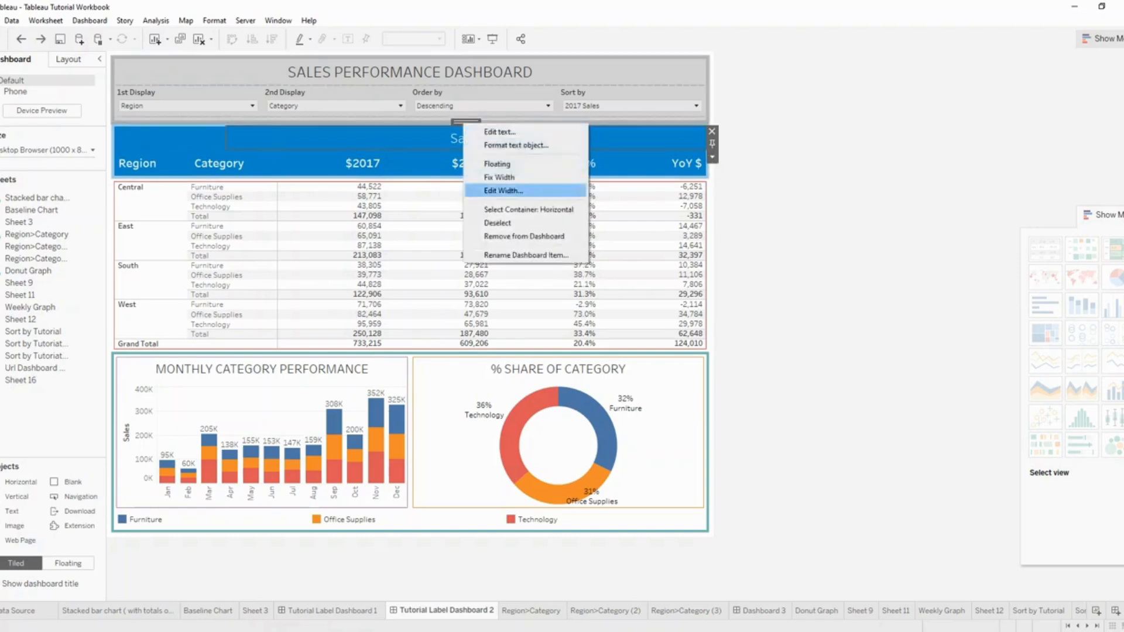
left_click(527, 209)
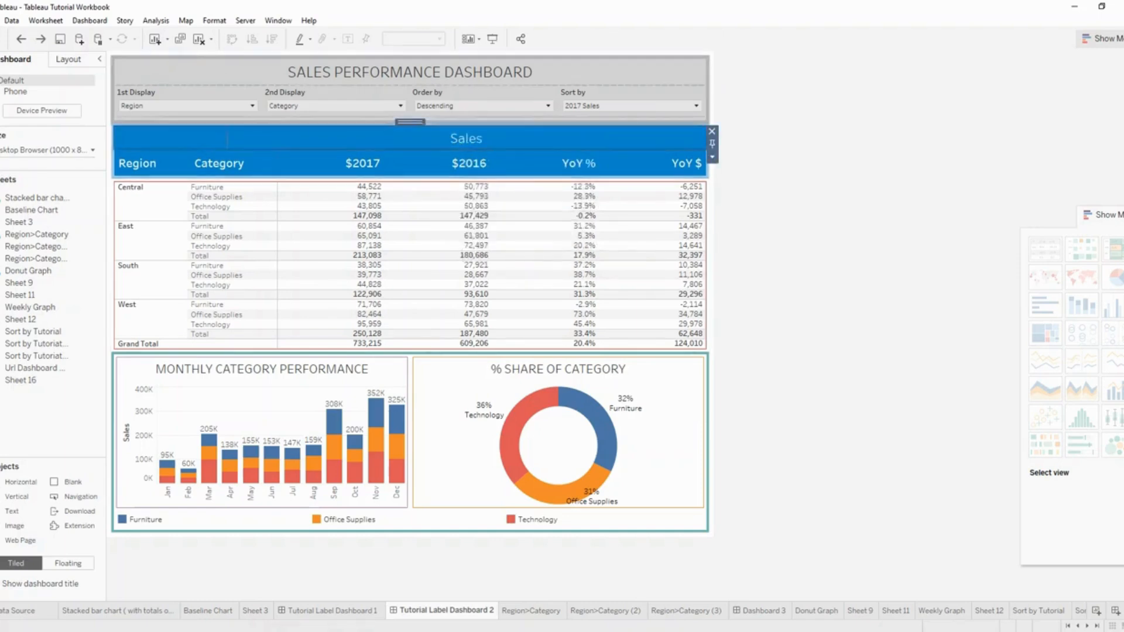
right_click(410, 122)
left_click(467, 209)
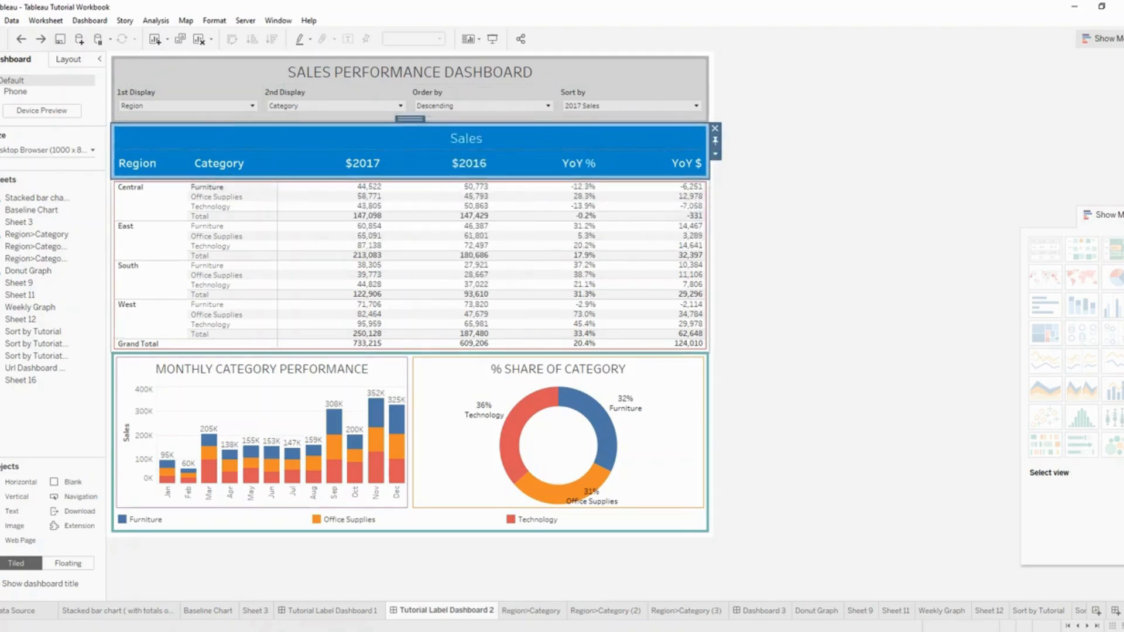
Inspect the Region and Category heading texts and select the horizontal container that holds both
left_click(152, 163)
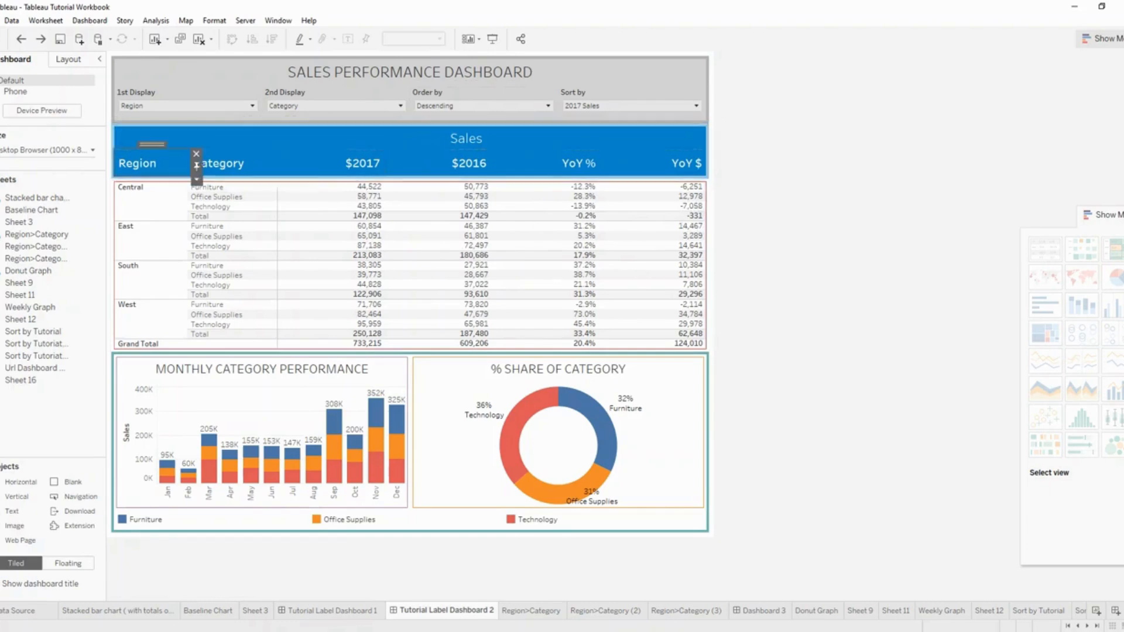
left_click(233, 163)
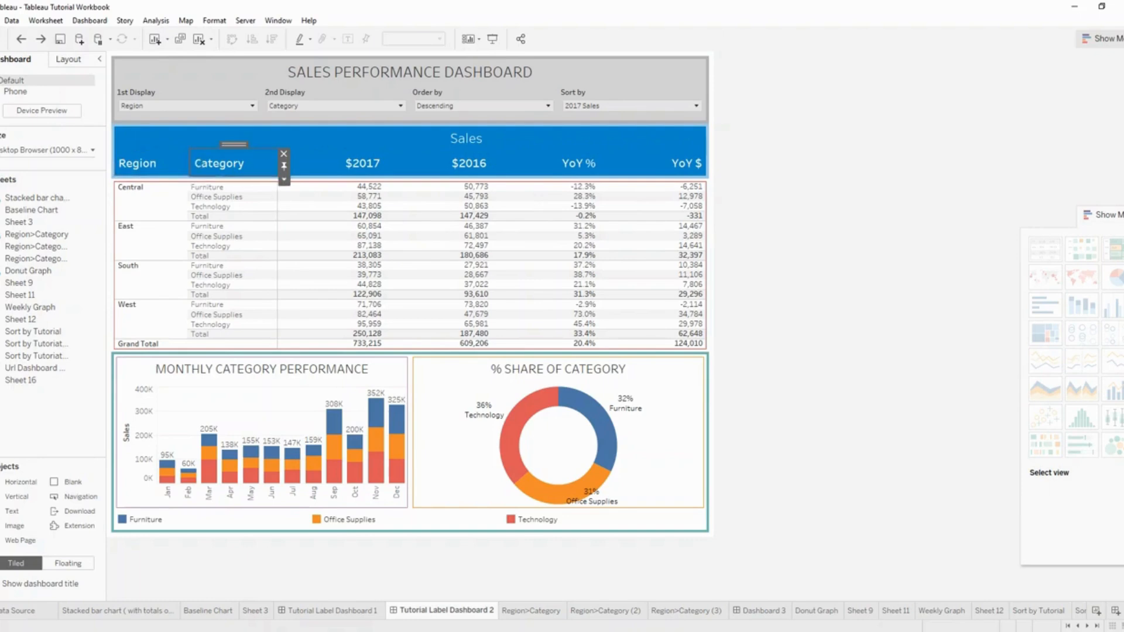
right_click(233, 144)
left_click(269, 233)
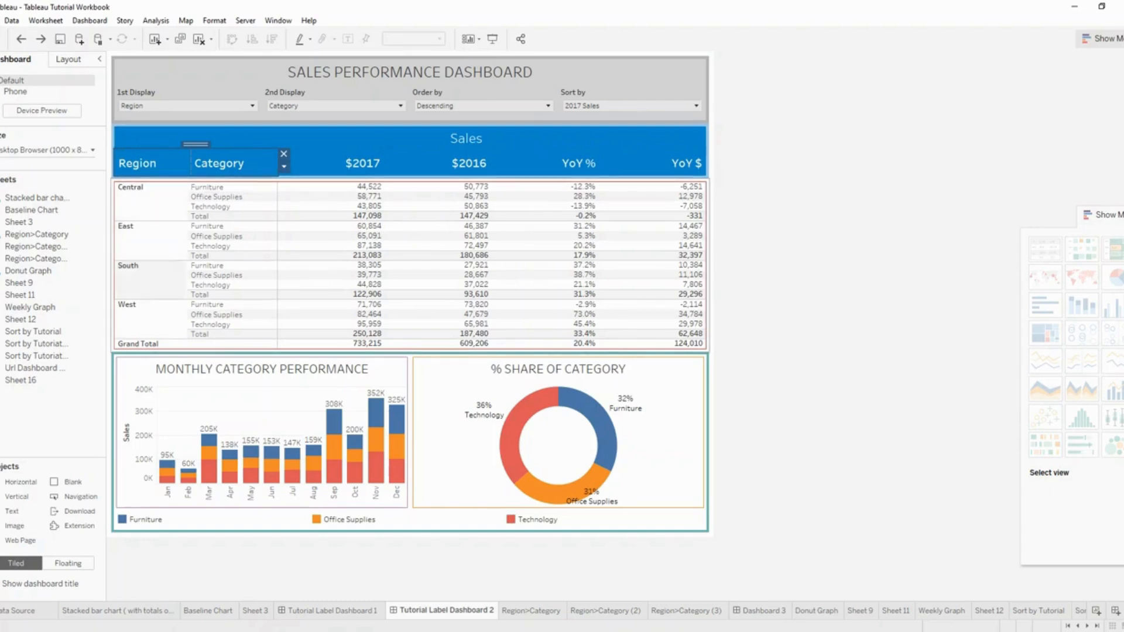
Select the horizontal container holding the $2017, $2016, YoY % and YoY $ headings
left_click(344, 162)
right_click(331, 145)
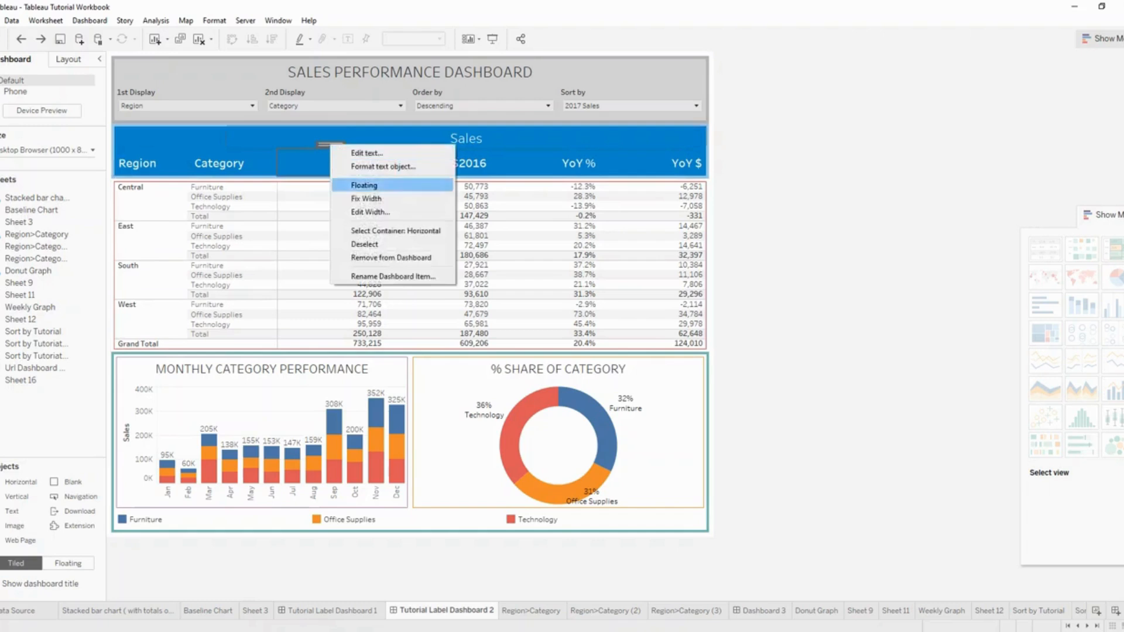
left_click(387, 230)
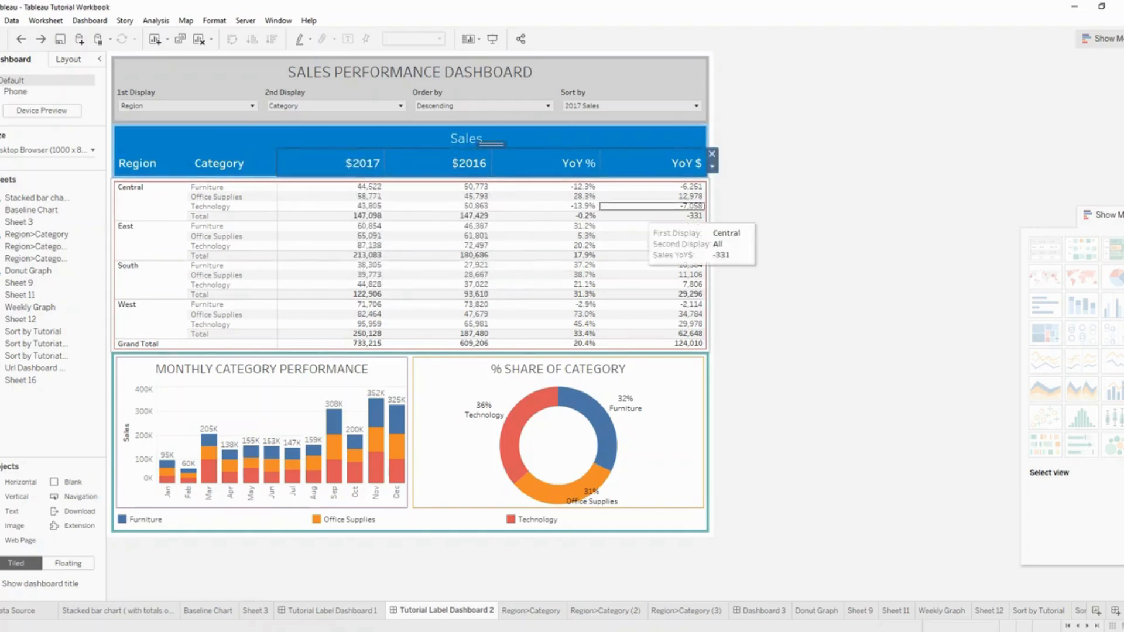
Remove the Monthly Category Performance chart from the container beside the donut chart
left_click(654, 440)
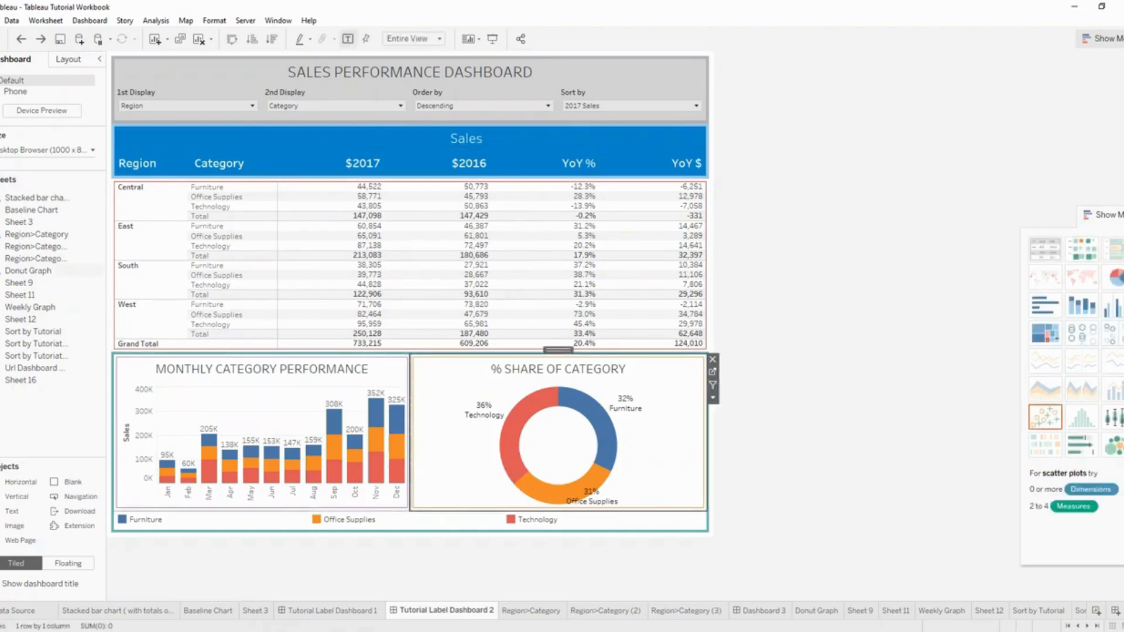
left_click(275, 412)
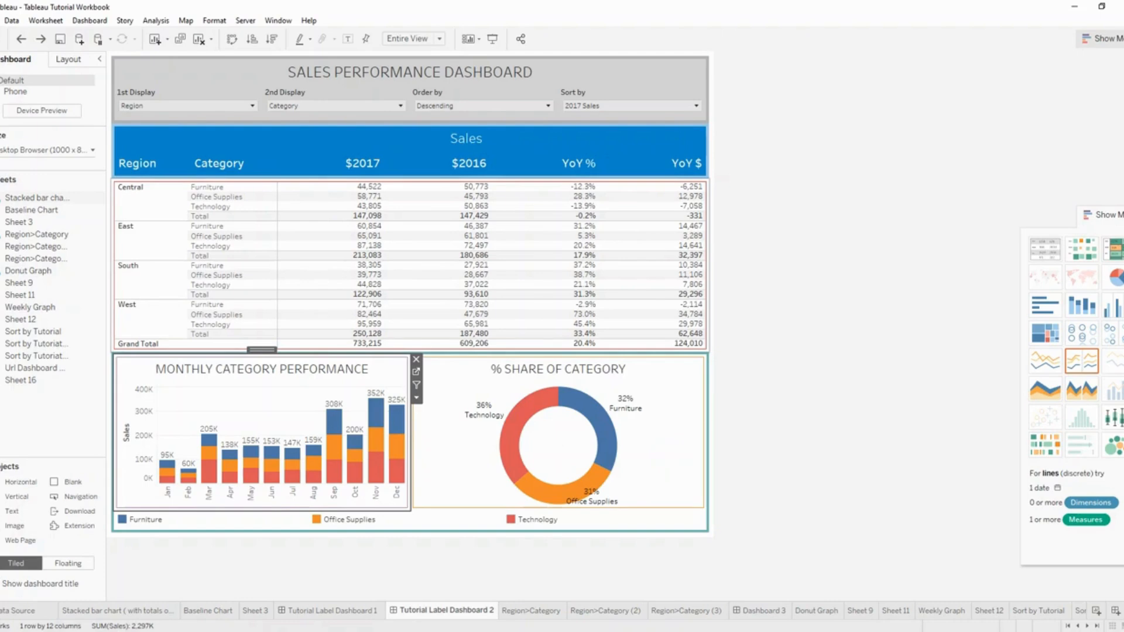
key("Delete")
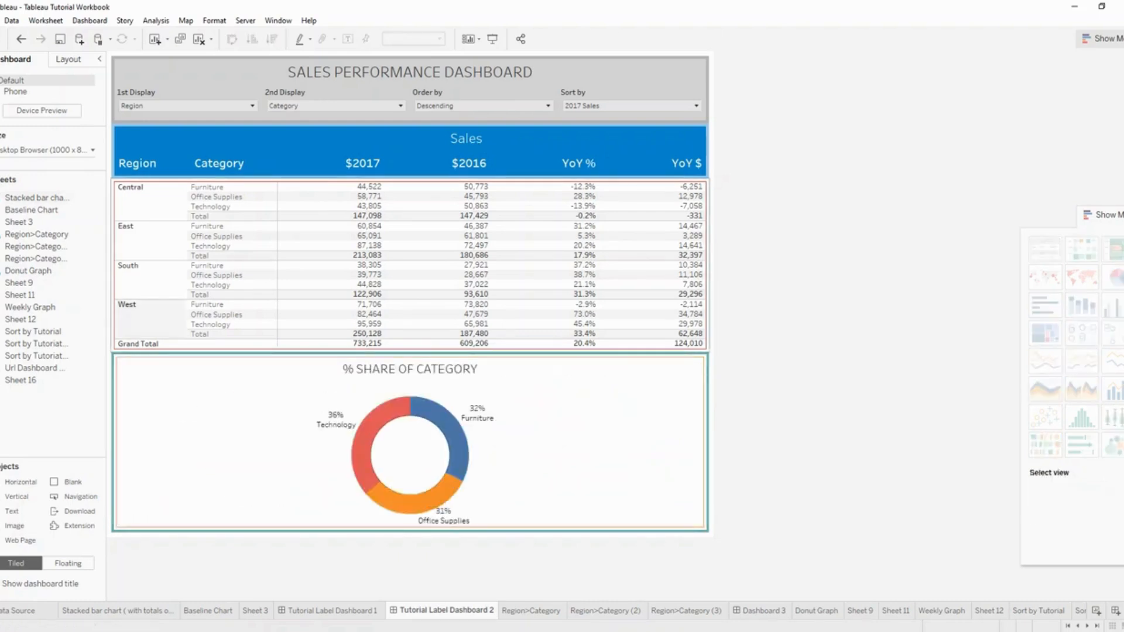
Add the Stacked bar chart sheet beside the donut chart, and place the Baseline Chart sheet to its left
mouse_move(37, 198)
left_mouse_down()
mouse_move(152, 381)
mouse_move(122, 422)
left_mouse_up()
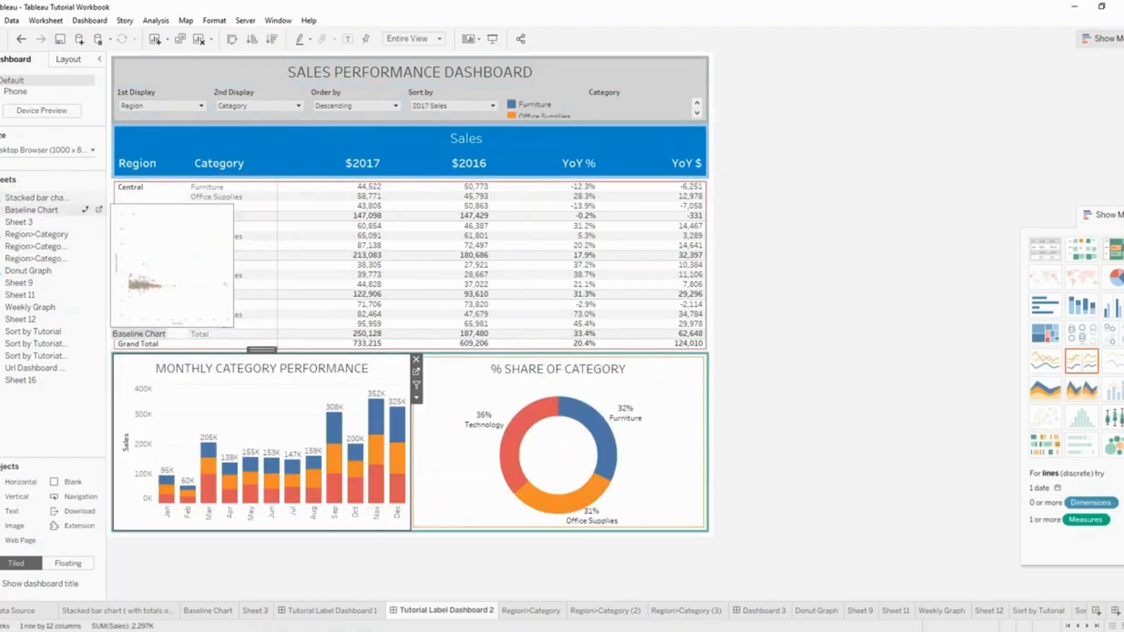
mouse_move(35, 222)
left_mouse_down()
mouse_move(153, 328)
mouse_move(122, 422)
left_mouse_up()
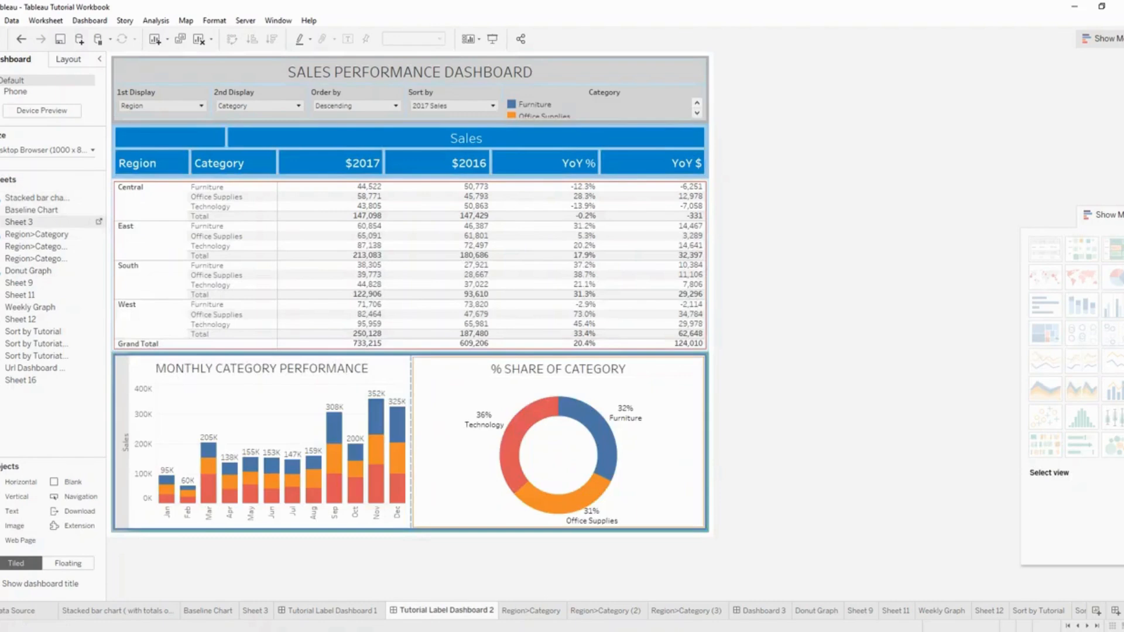
left_click_drag(123, 422, 122, 422)
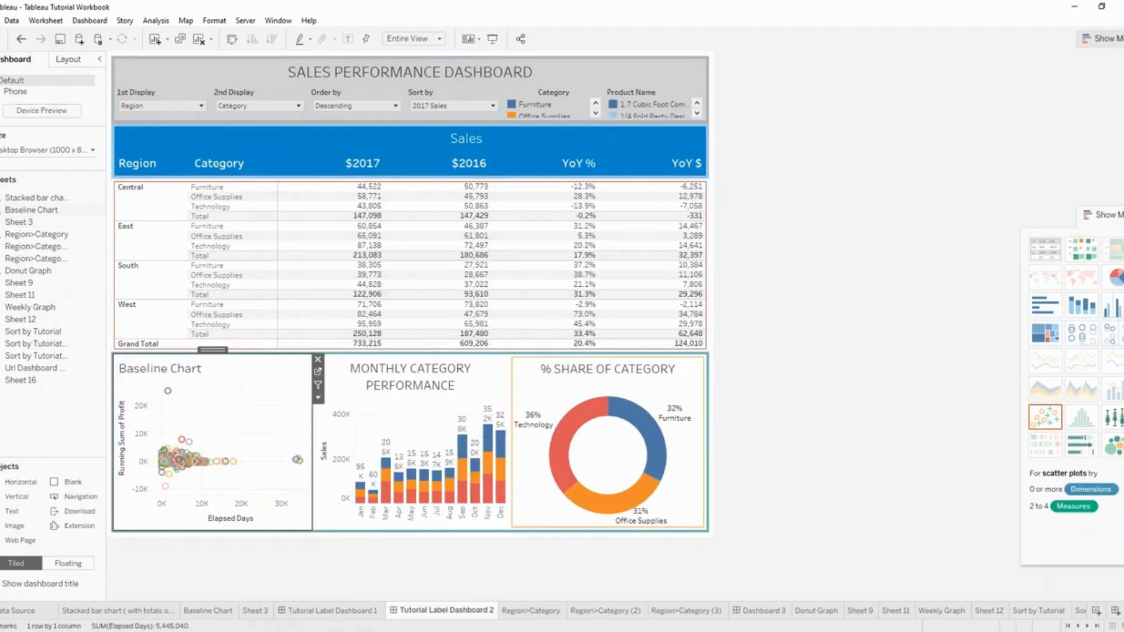
Undo the two sheet additions and restore the original Monthly Category Performance chart with its category legend
left_click(21, 39)
left_click(21, 39)
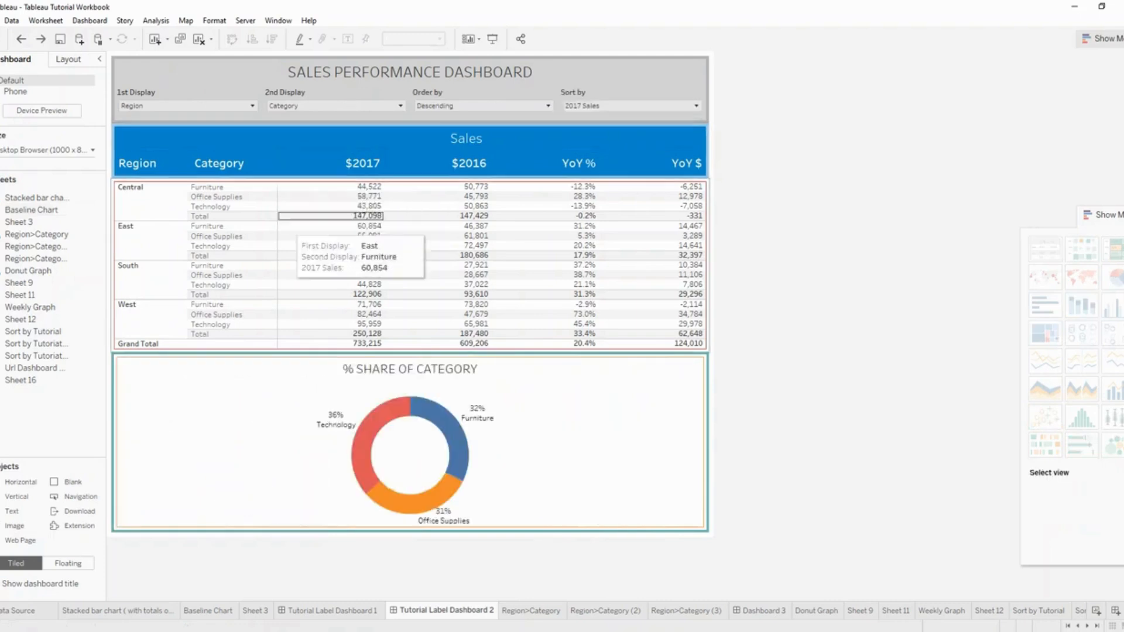
key("ctrl+y")
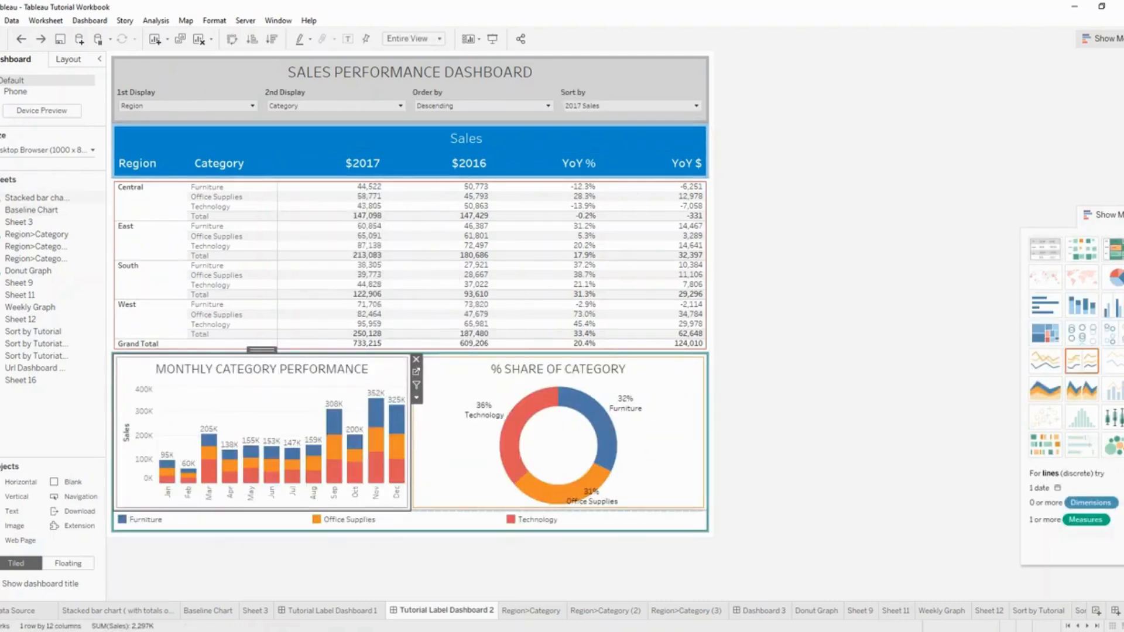
Select the category legend's parent vertical container, which encloses both lower charts and the legend
left_click(428, 520)
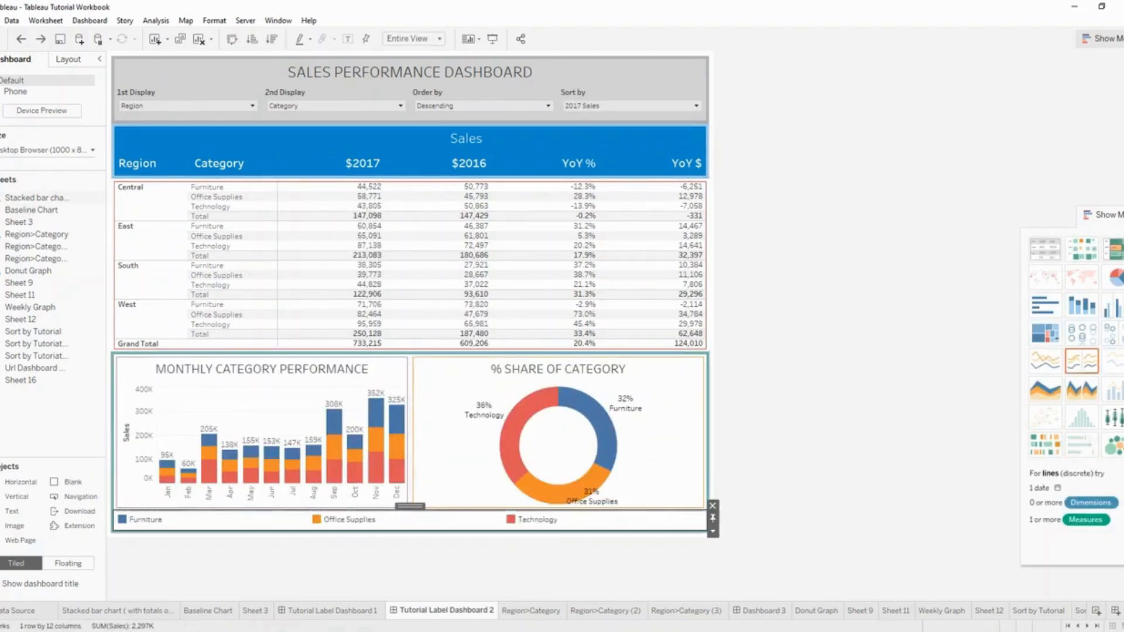
right_click(407, 520)
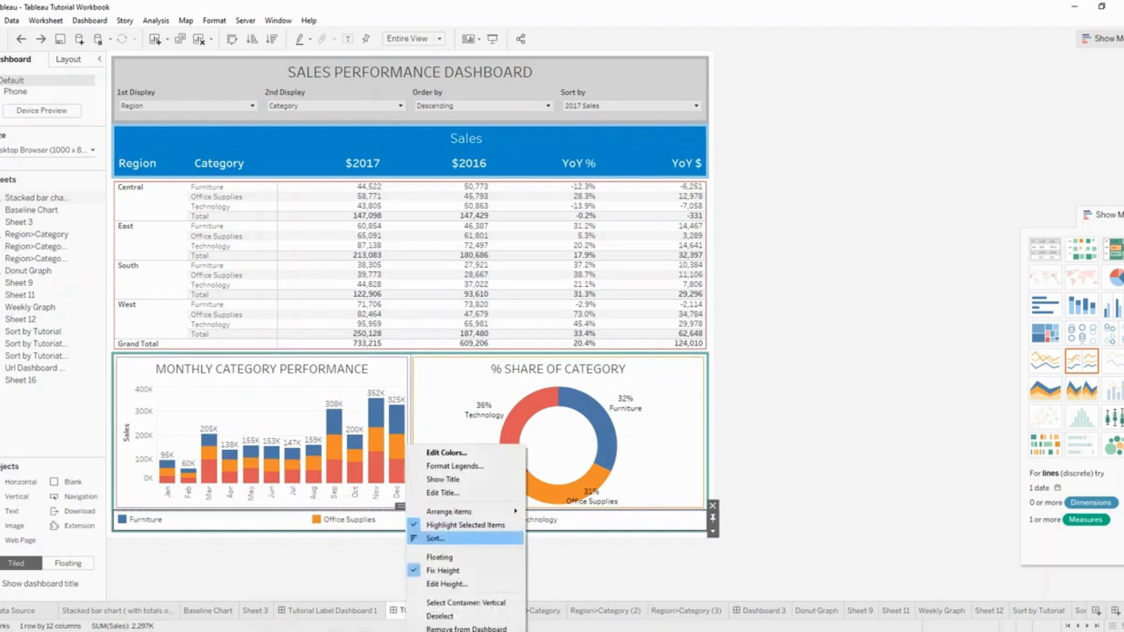
left_click(440, 604)
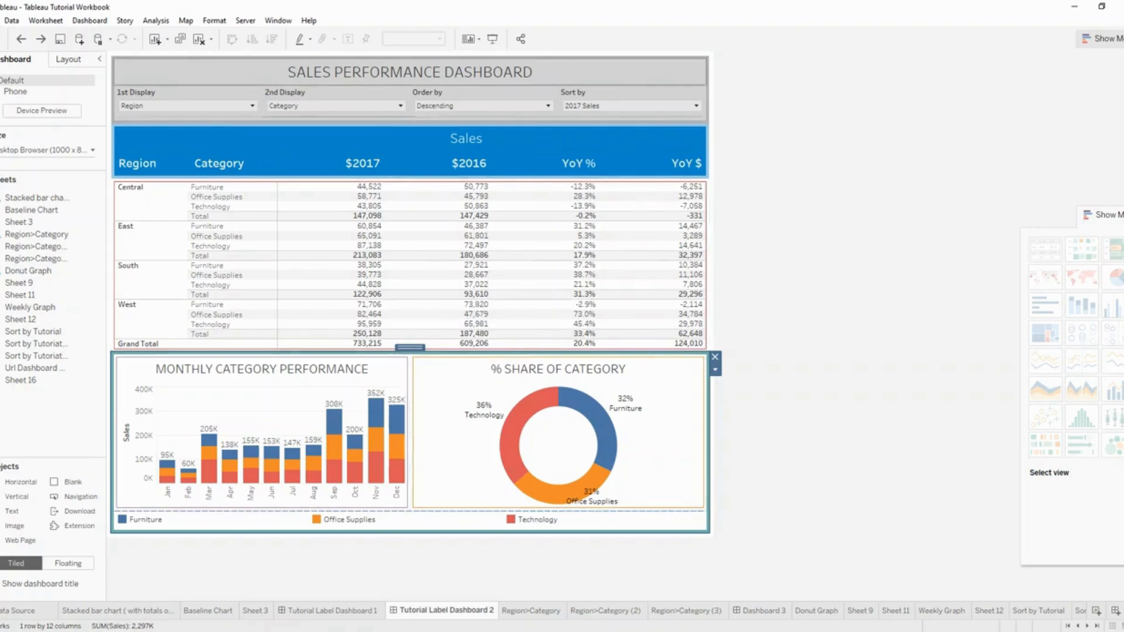
Try moving the parent container of the dashboard title and parameter controls between the two lower charts and the category legend
left_click(410, 73)
right_click(404, 52)
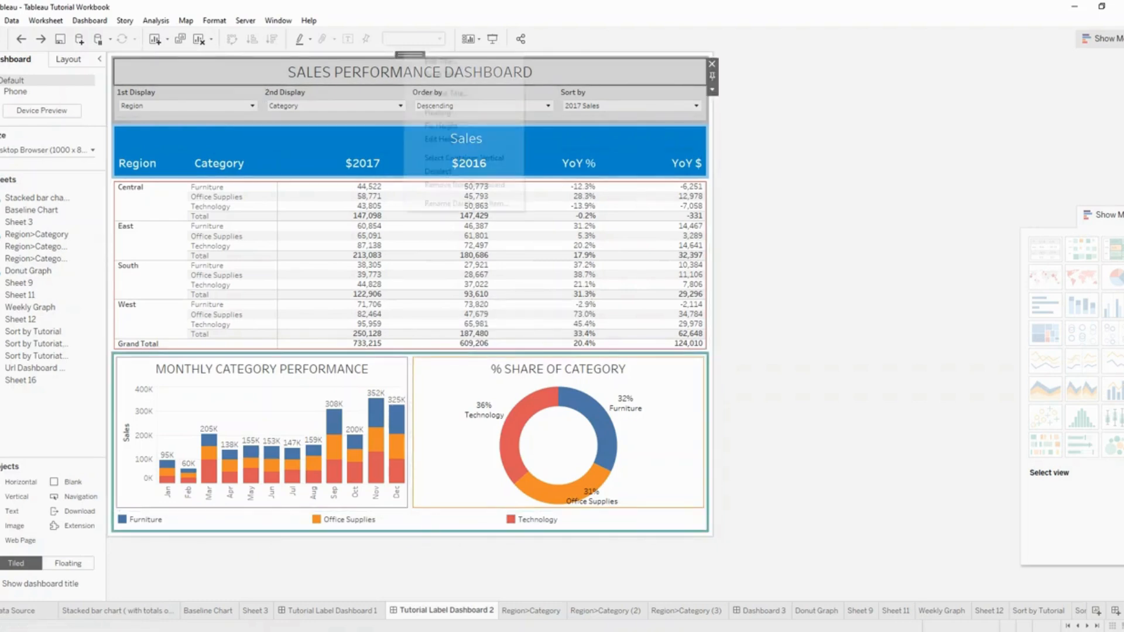
left_click(448, 156)
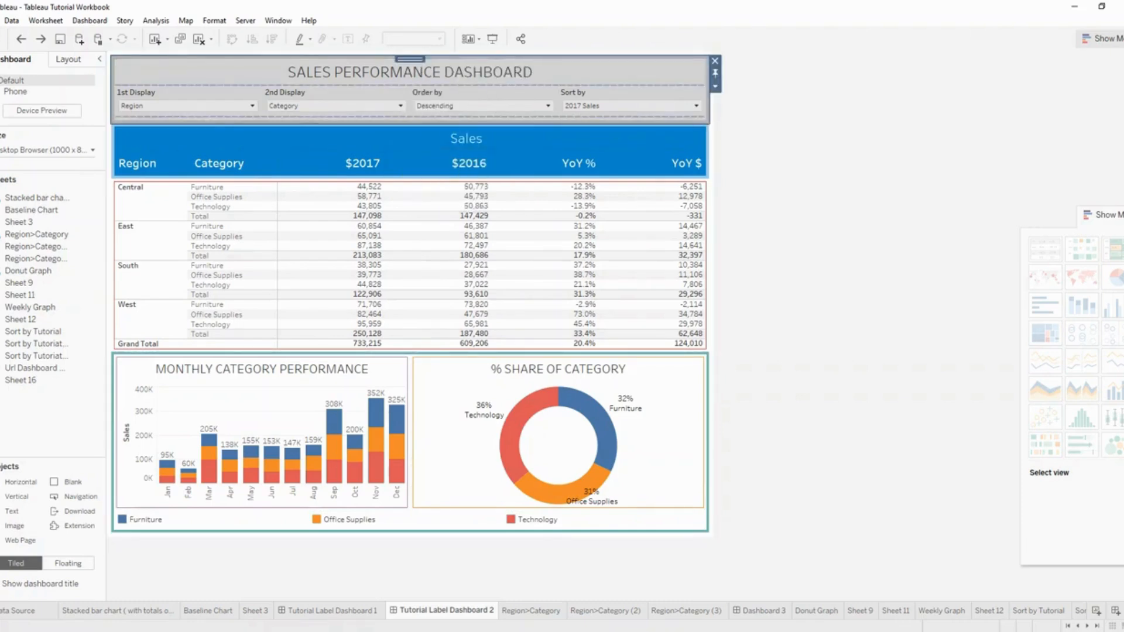
mouse_move(593, 227)
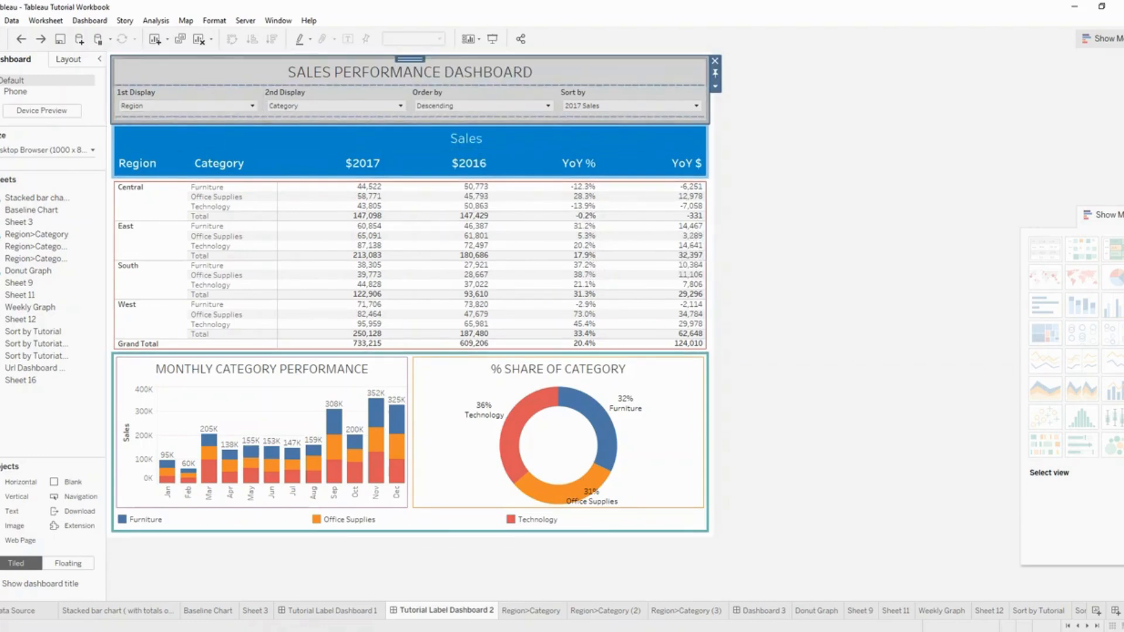
left_click_drag(410, 59, 410, 511)
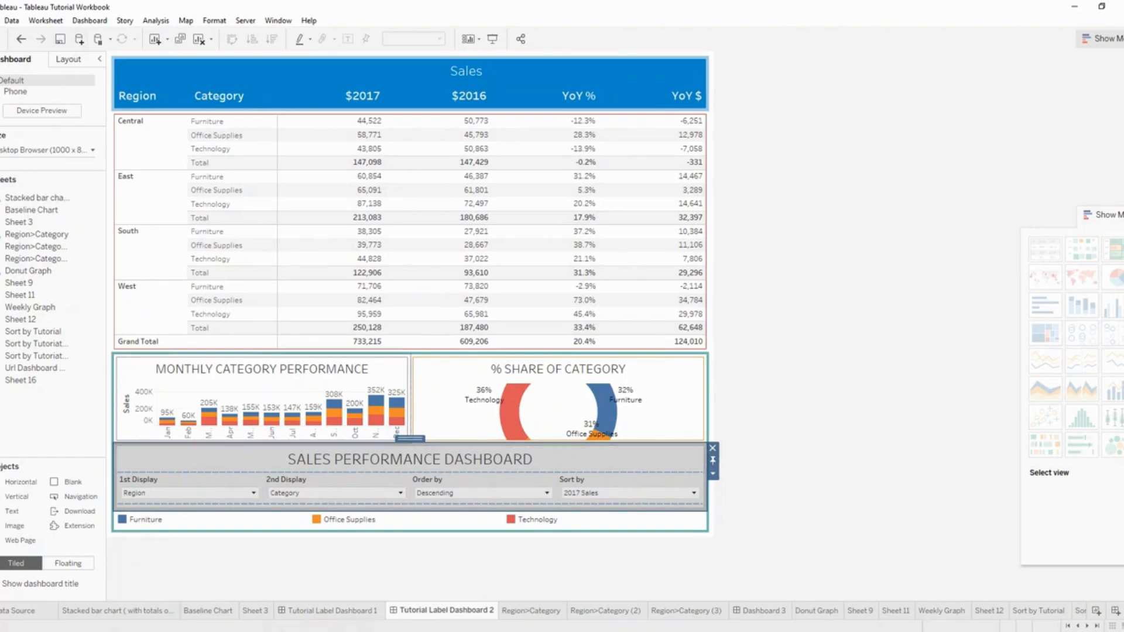
key("ctrl+z")
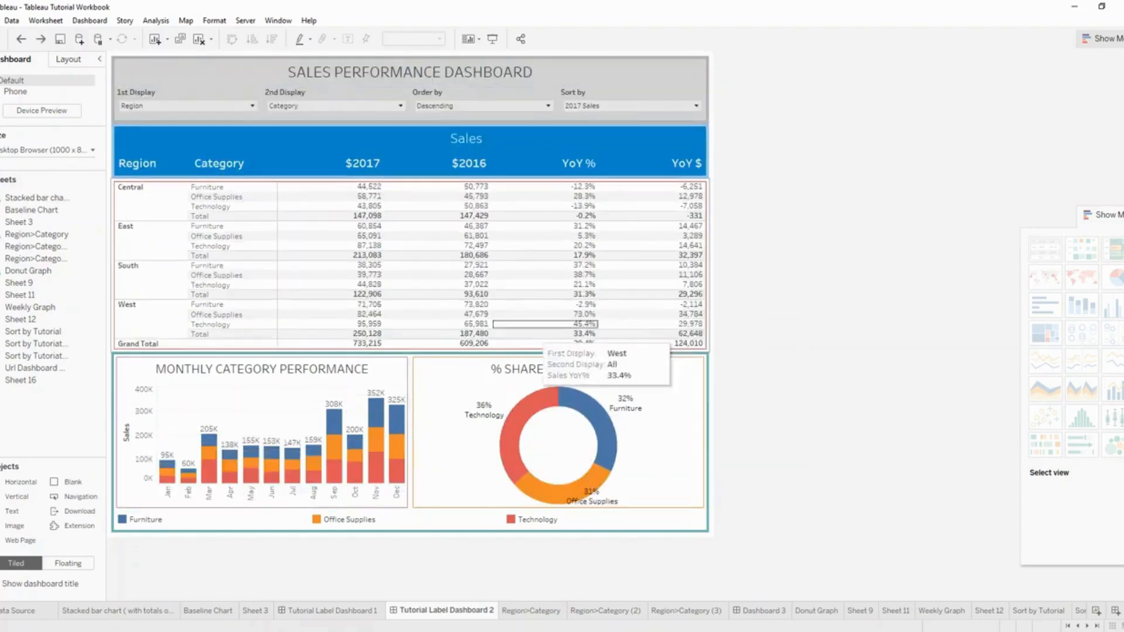
mouse_move(517, 467)
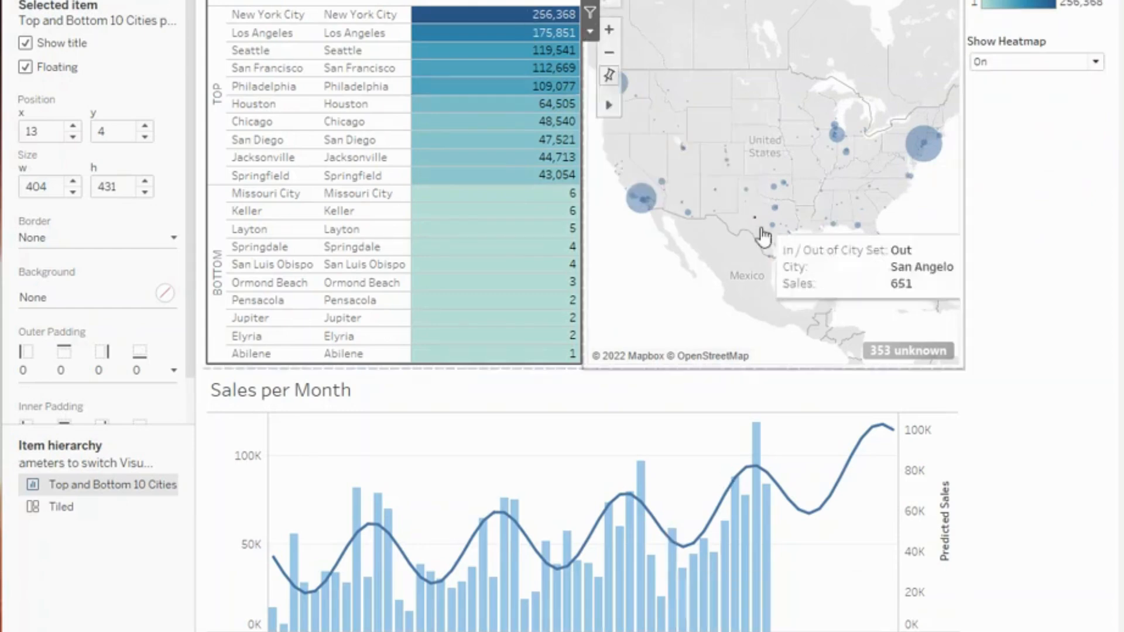
left_click(47, 1)
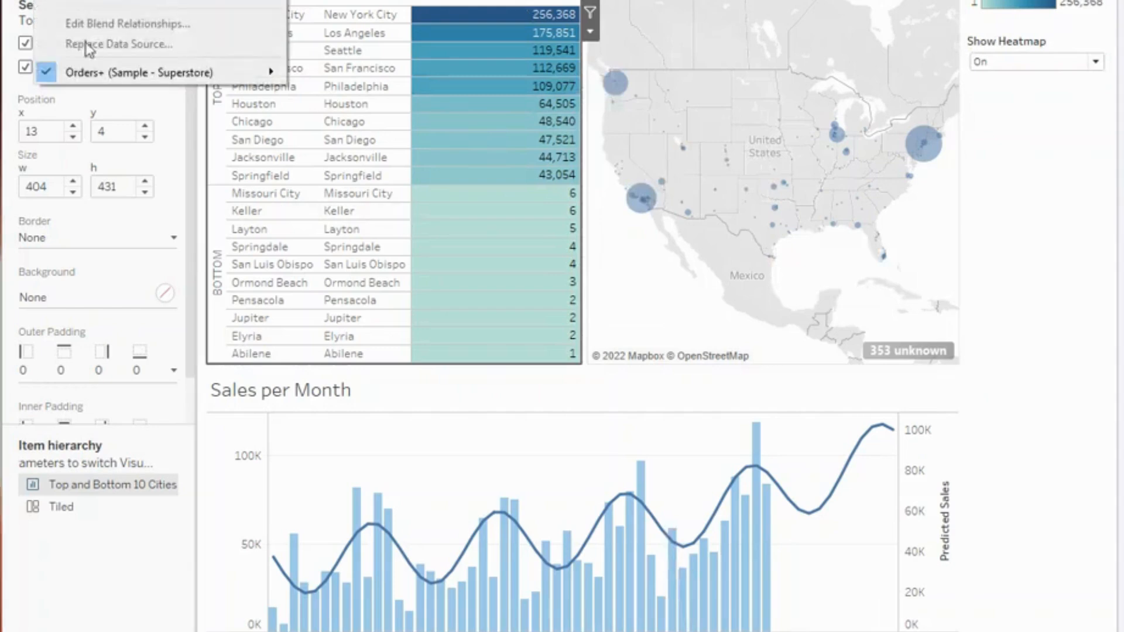
left_click(1051, 180)
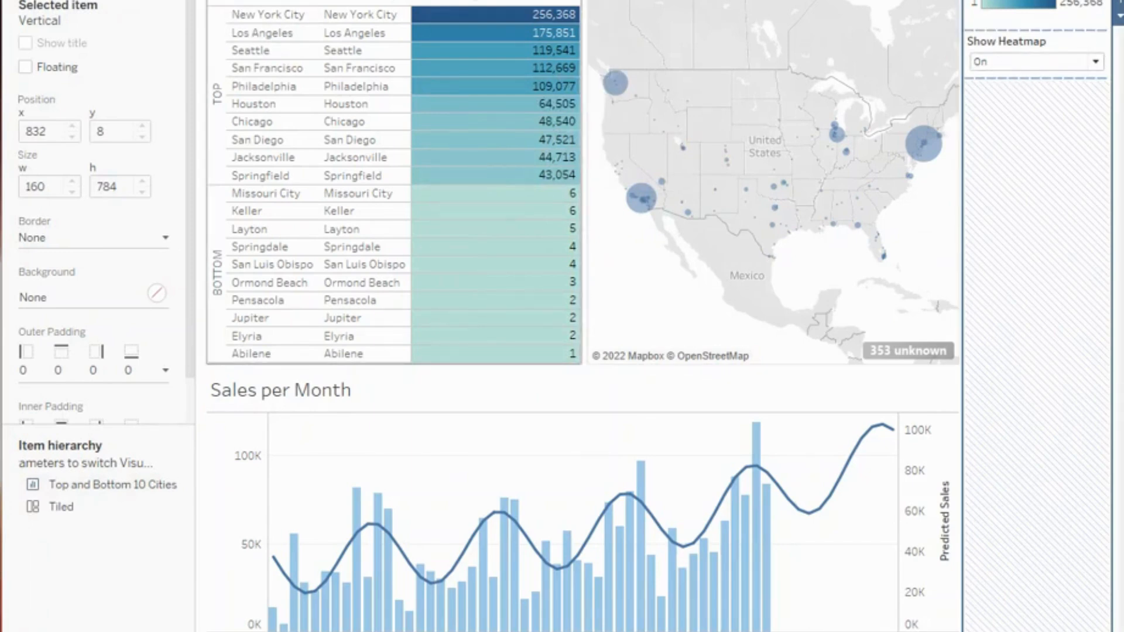
Switch the Show Heatmap parameter to Off and back to On to swap the bar chart and heatmap
left_click(1003, 62)
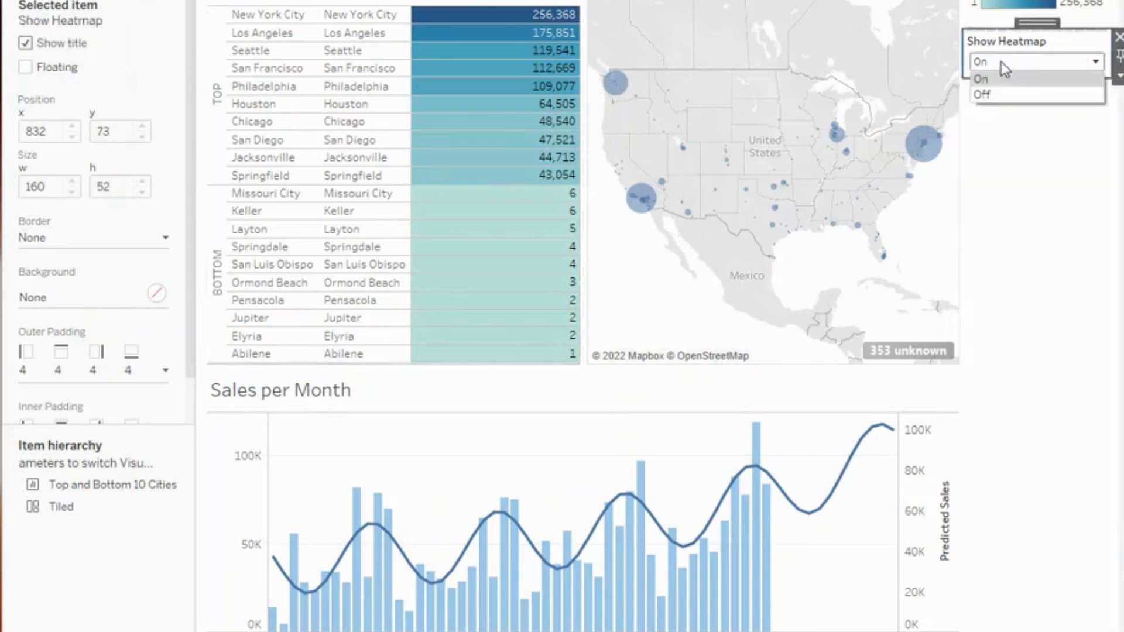
left_click(1000, 94)
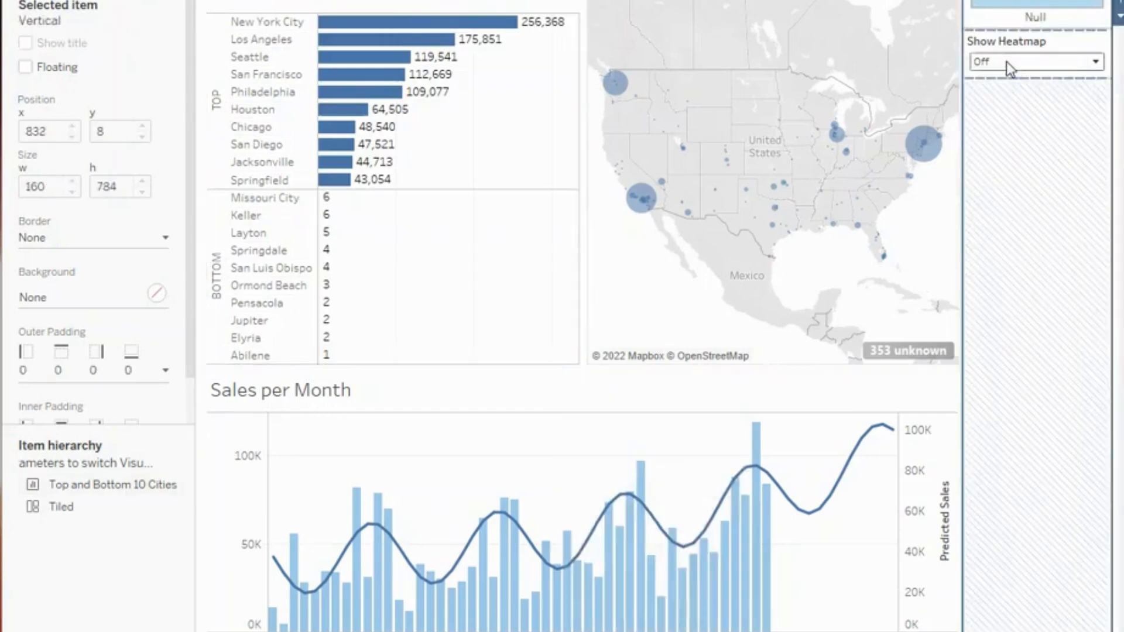
left_click(1007, 61)
left_click(1004, 76)
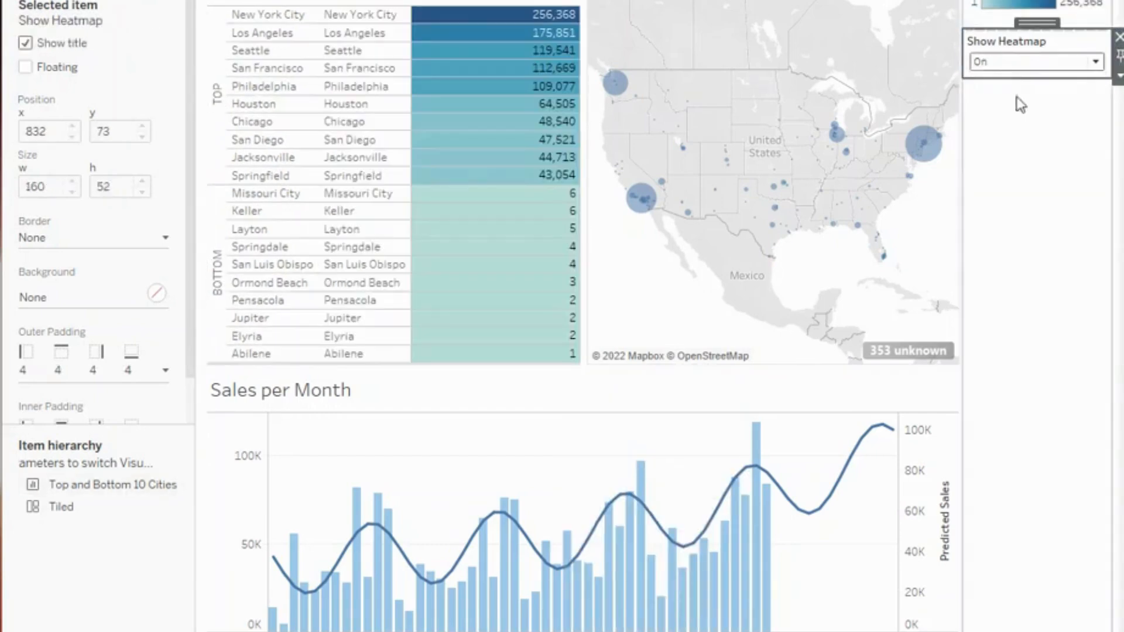
left_click(1041, 123)
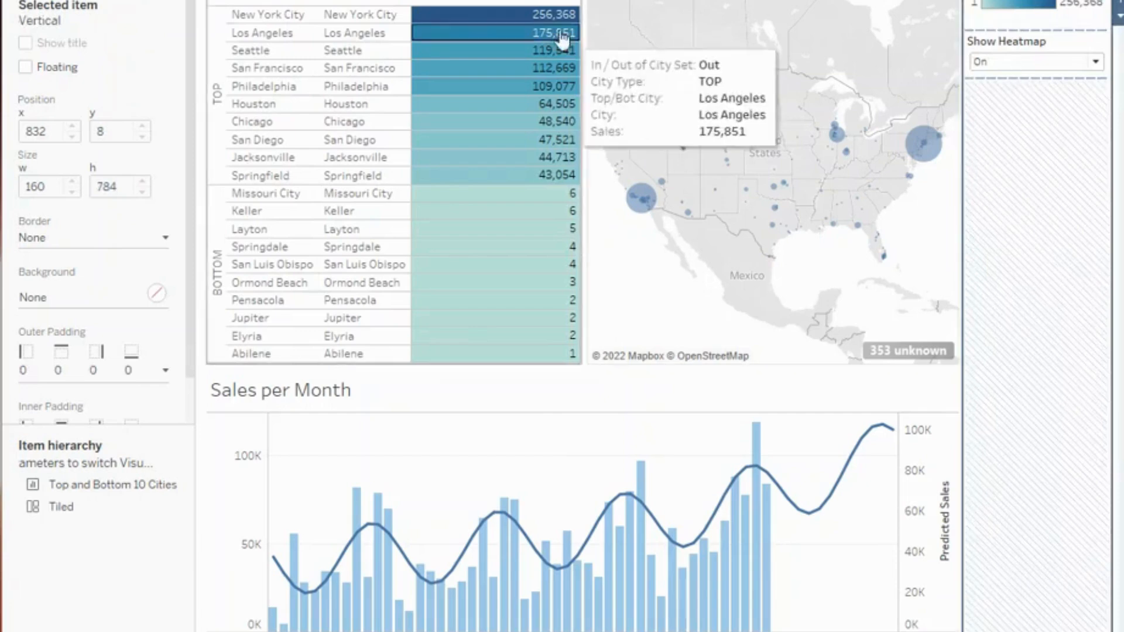
Move the floating Top and Bottom 10 Cities heatmap aside, and bring it back to about x 10, y 7
left_click(530, 5)
left_click(591, 30)
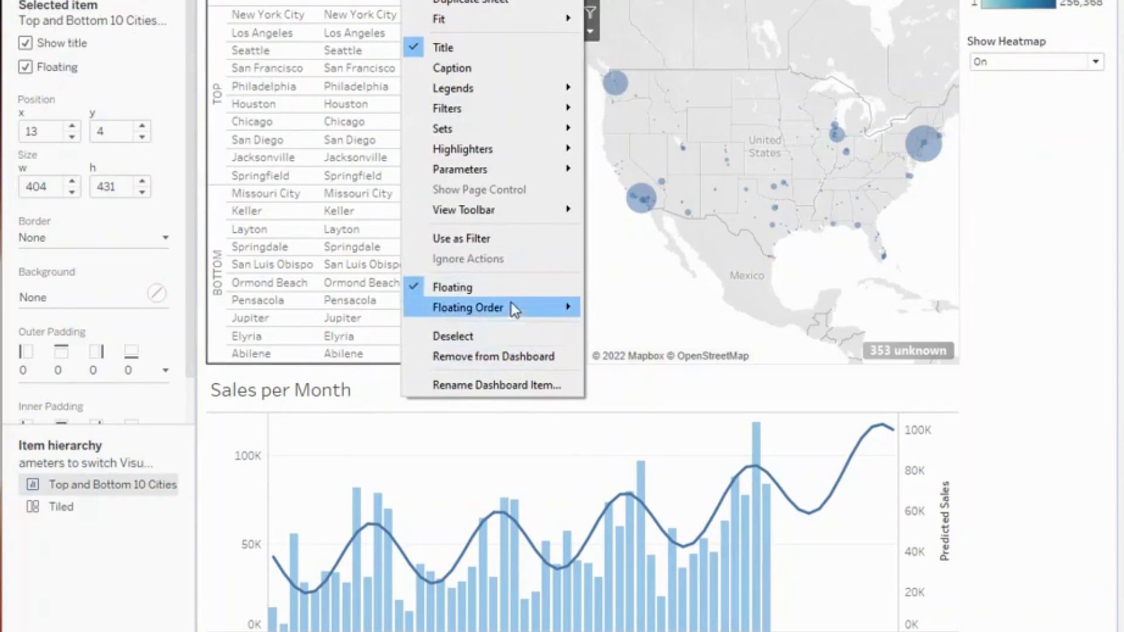
left_click(387, 2)
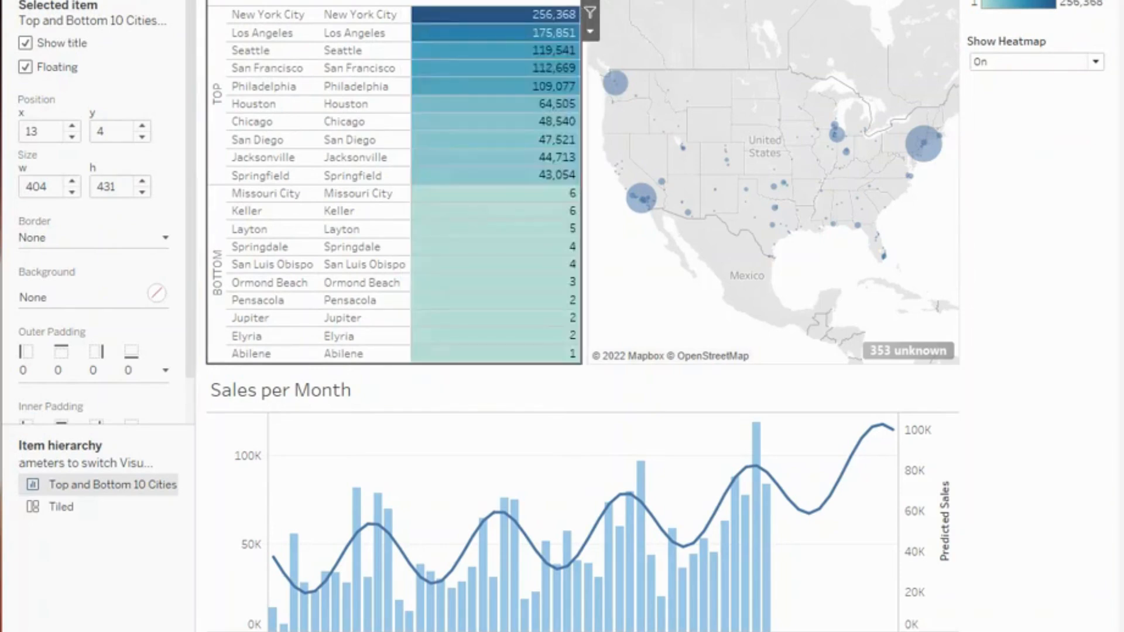
left_click_drag(402, 3, 643, 17)
left_click_drag(806, 71, 395, 1)
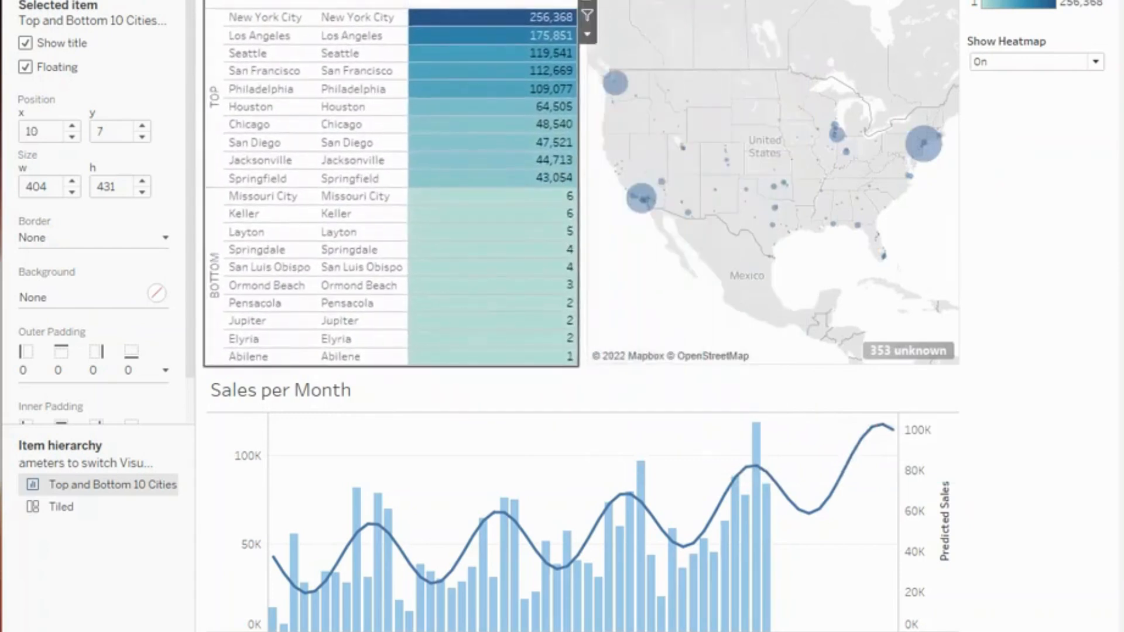
Go to the Top and Bottom 10 Cities worksheet and examine each part of the Show Heatmap Filter formula
left_click(592, 3)
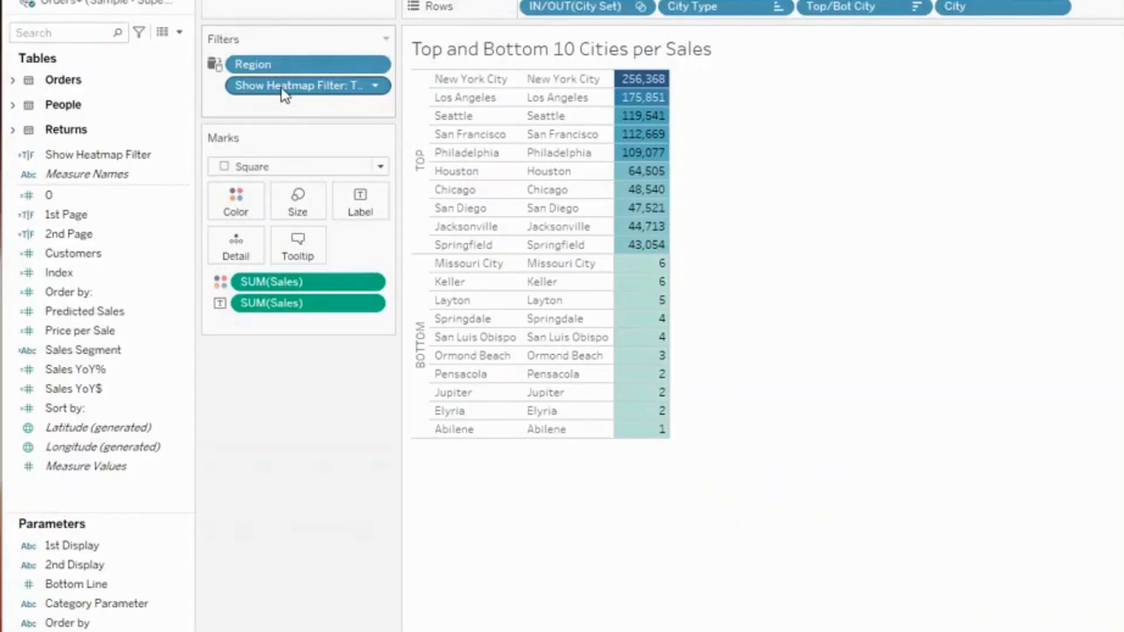
left_click_drag(281, 86, 284, 94)
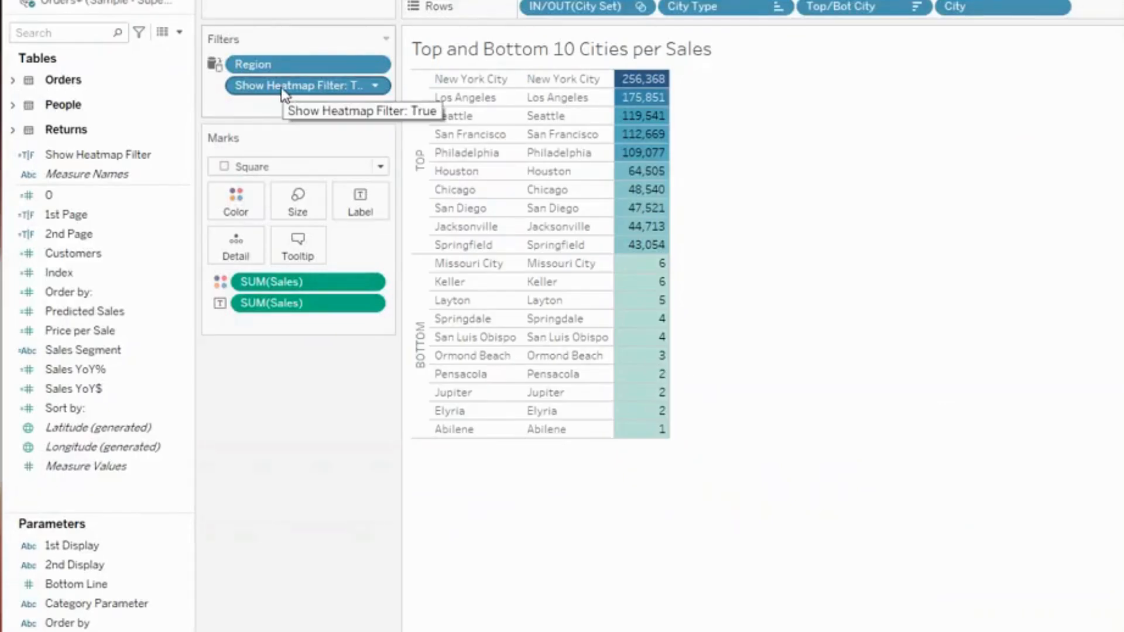
right_click(108, 155)
left_click(181, 262)
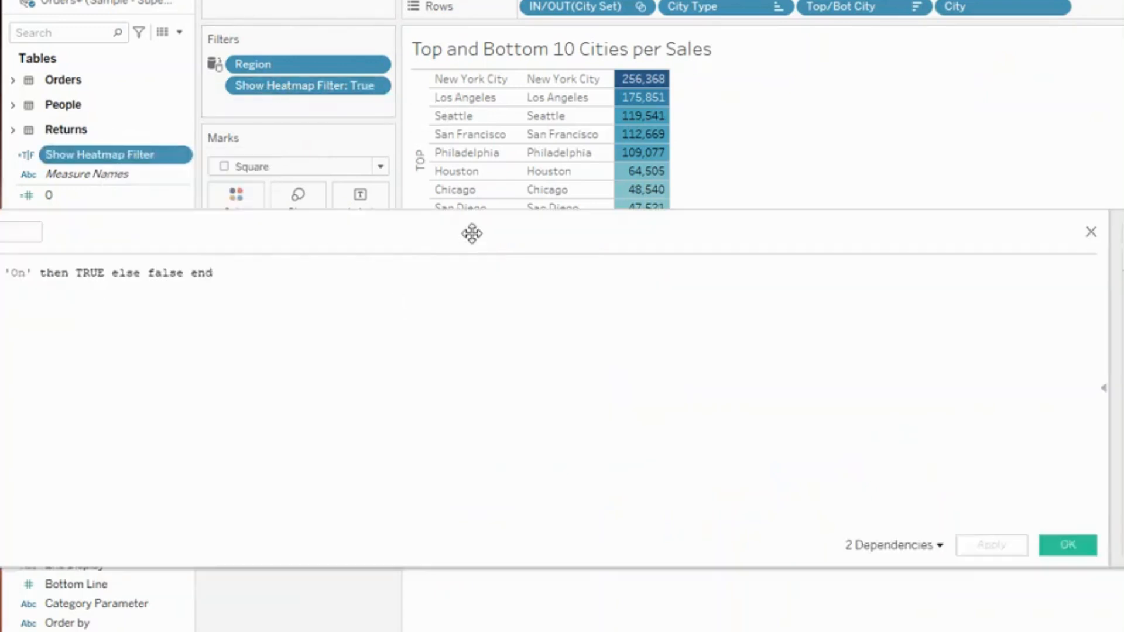
left_click_drag(472, 231, 788, 201)
double_click(225, 257)
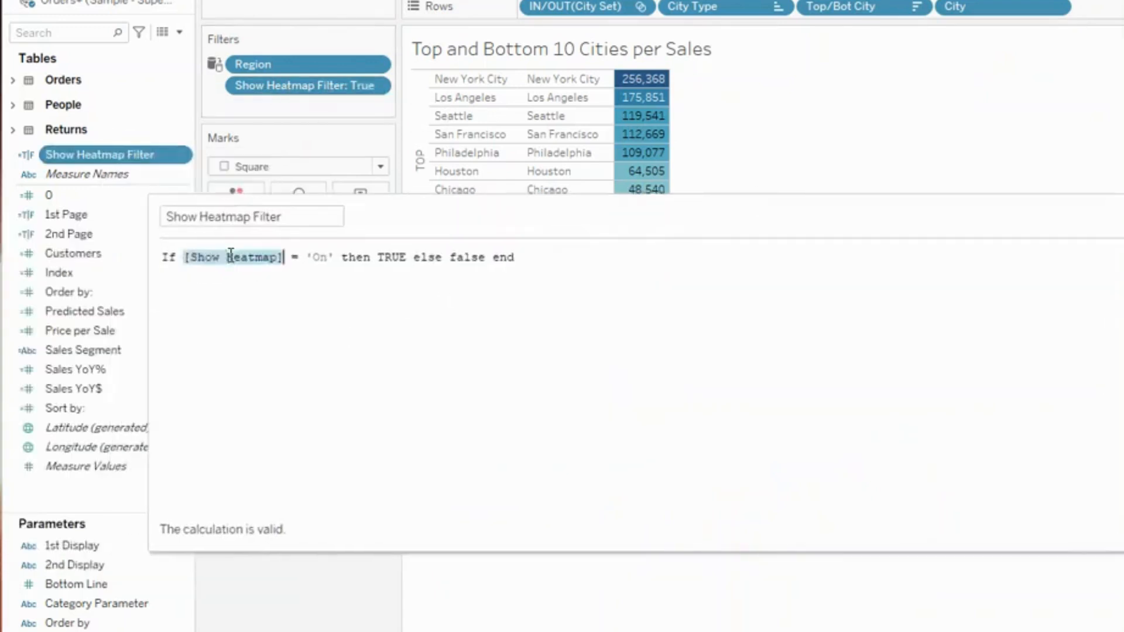
left_click(308, 258)
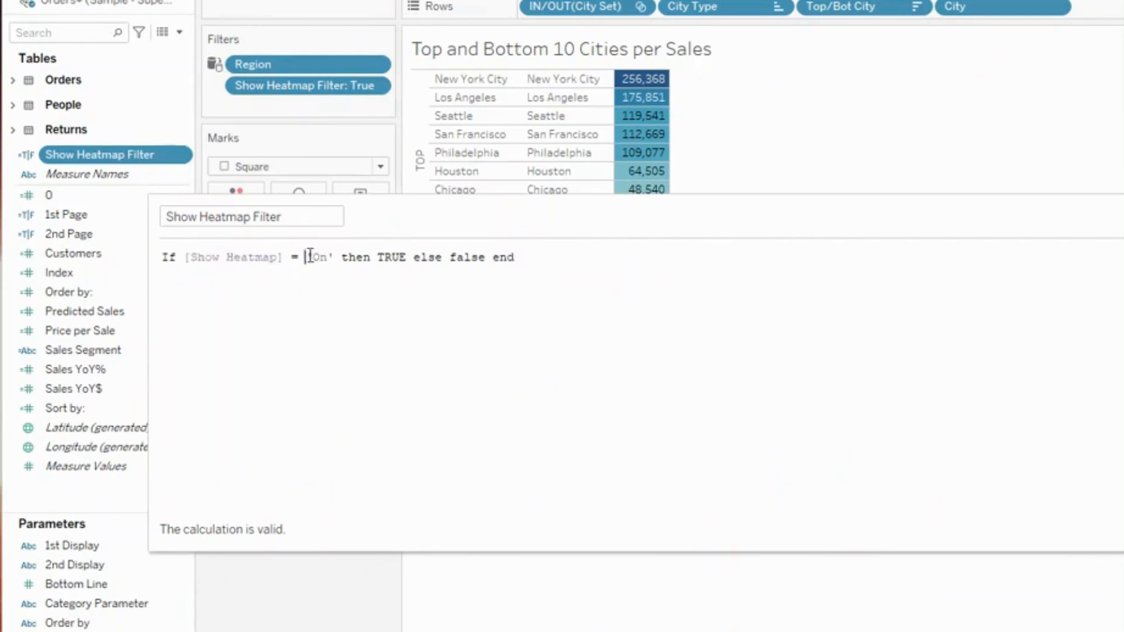
left_click_drag(308, 257, 335, 258)
left_click(321, 262)
double_click(389, 258)
left_click(428, 258)
left_click(517, 259)
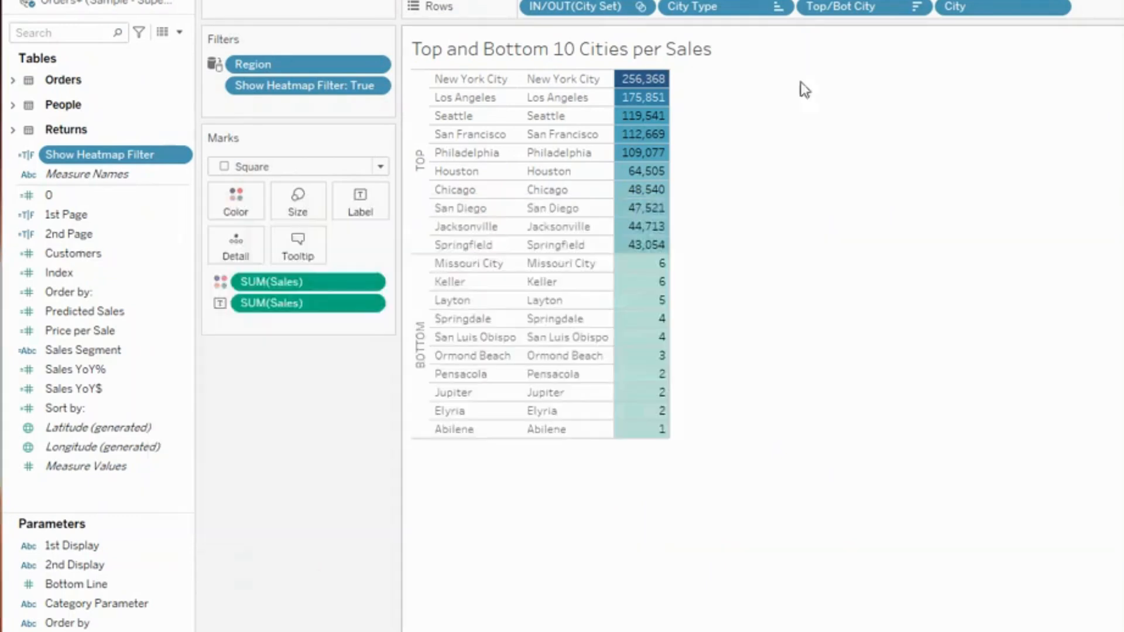
Check which values are selected in the worksheet's Show Heatmap Filter, leaving the filter as it is
right_click(308, 83)
left_click(345, 91)
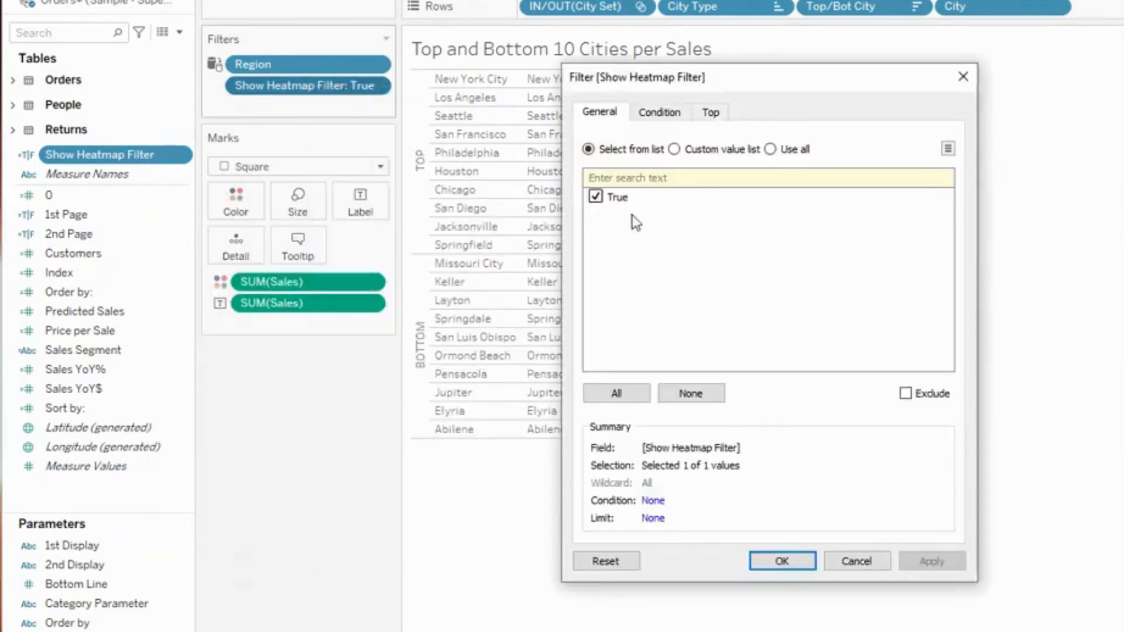
left_click(965, 79)
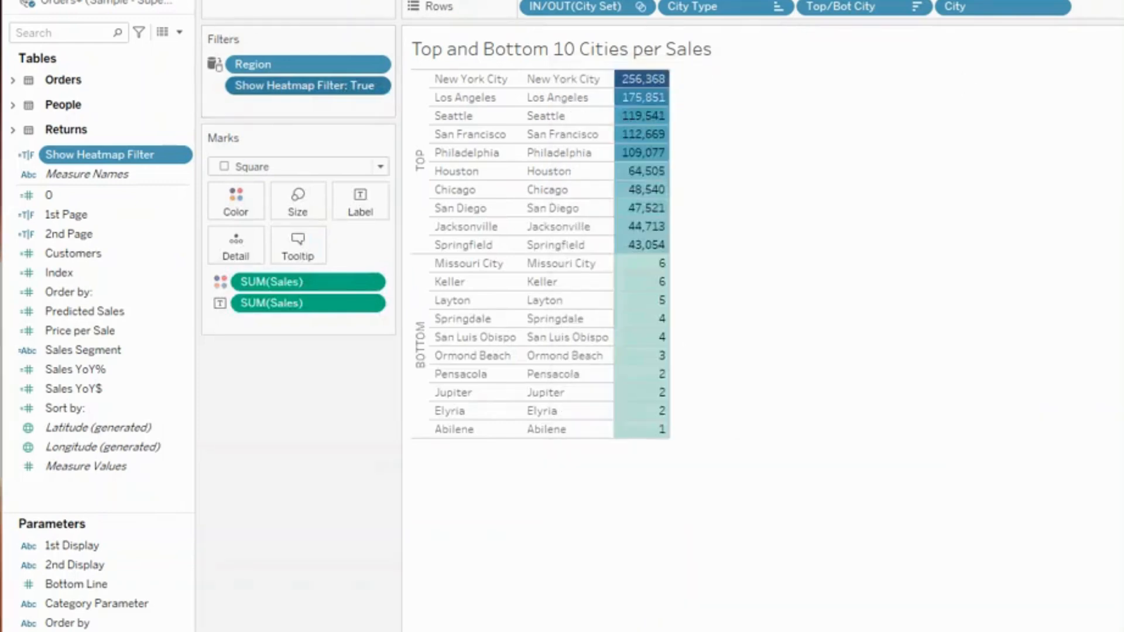
Examine the Show Heatmap parameter's data type and its list of allowable values
right_click(140, 629)
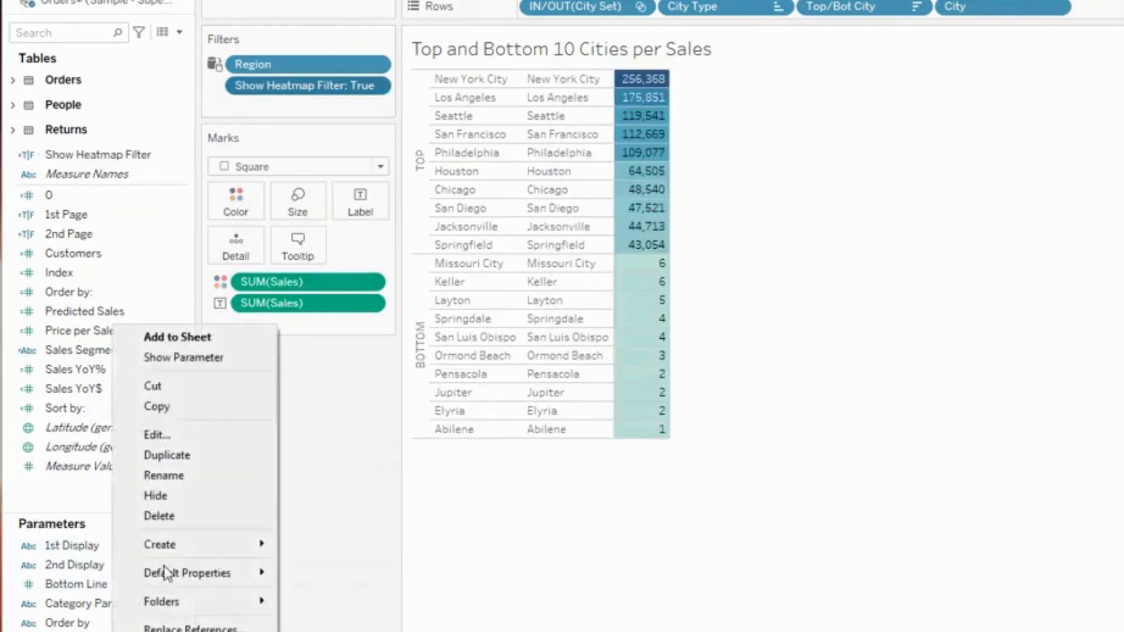
left_click(188, 432)
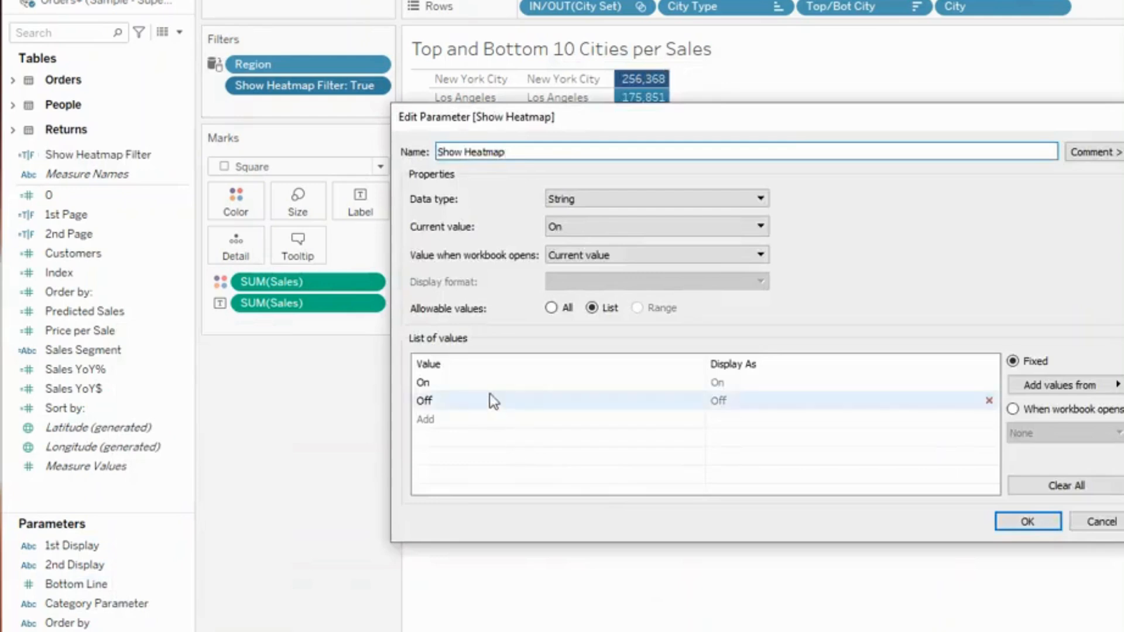
left_click(455, 385)
left_click(476, 398)
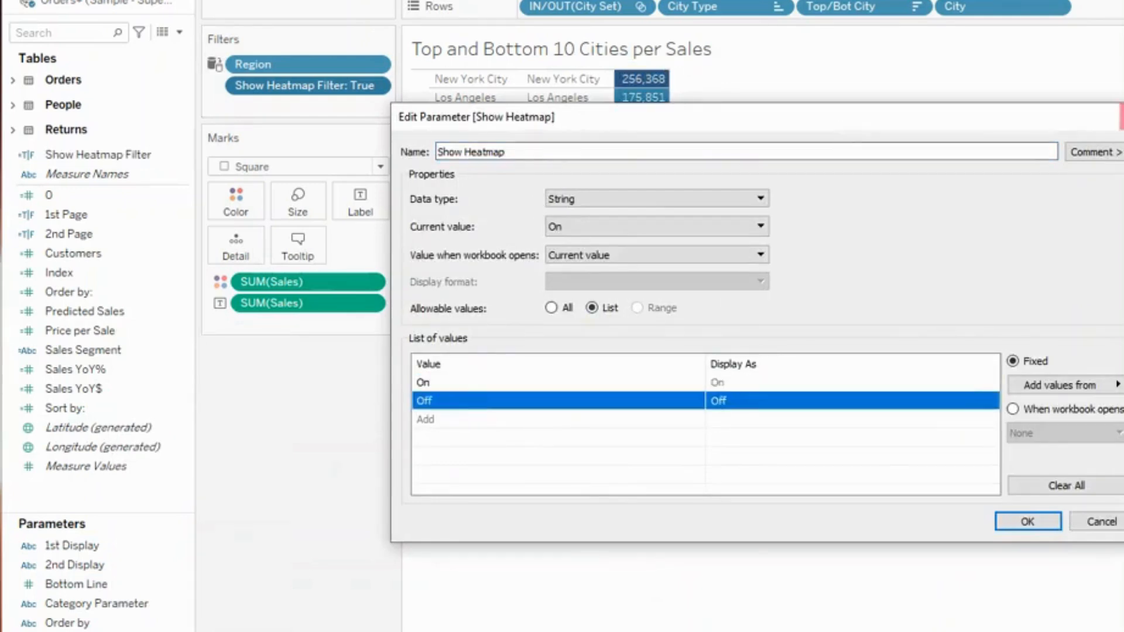
left_click(1123, 116)
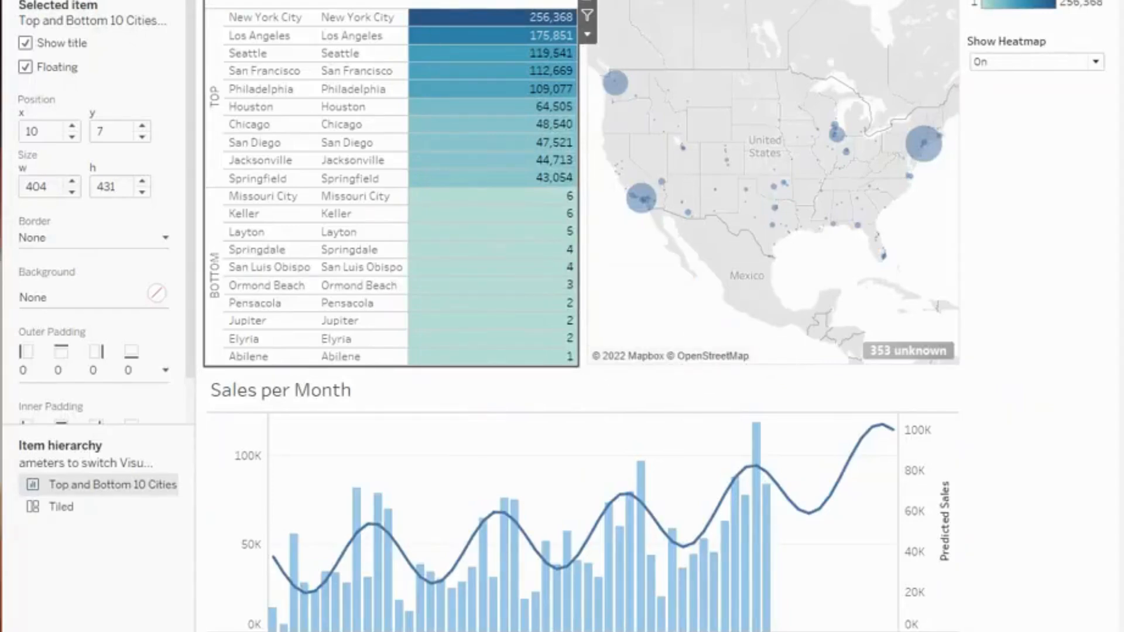
Toggle Show Heatmap on the dashboard to Off and On again to demonstrate the chart swap
left_click(1017, 57)
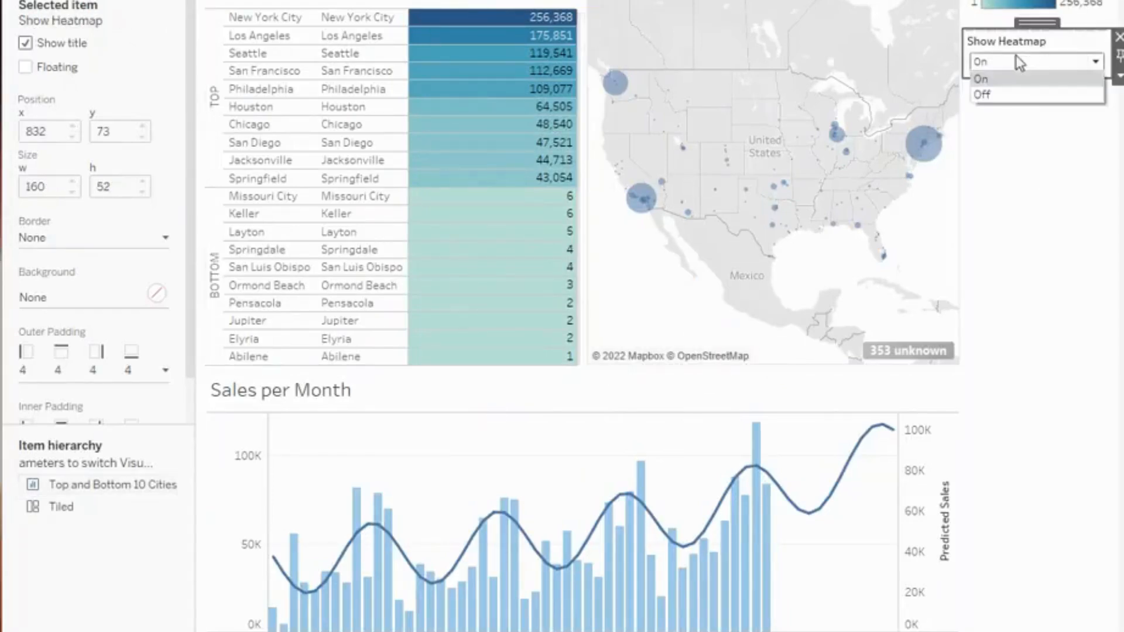
left_click(1005, 92)
left_click(1013, 63)
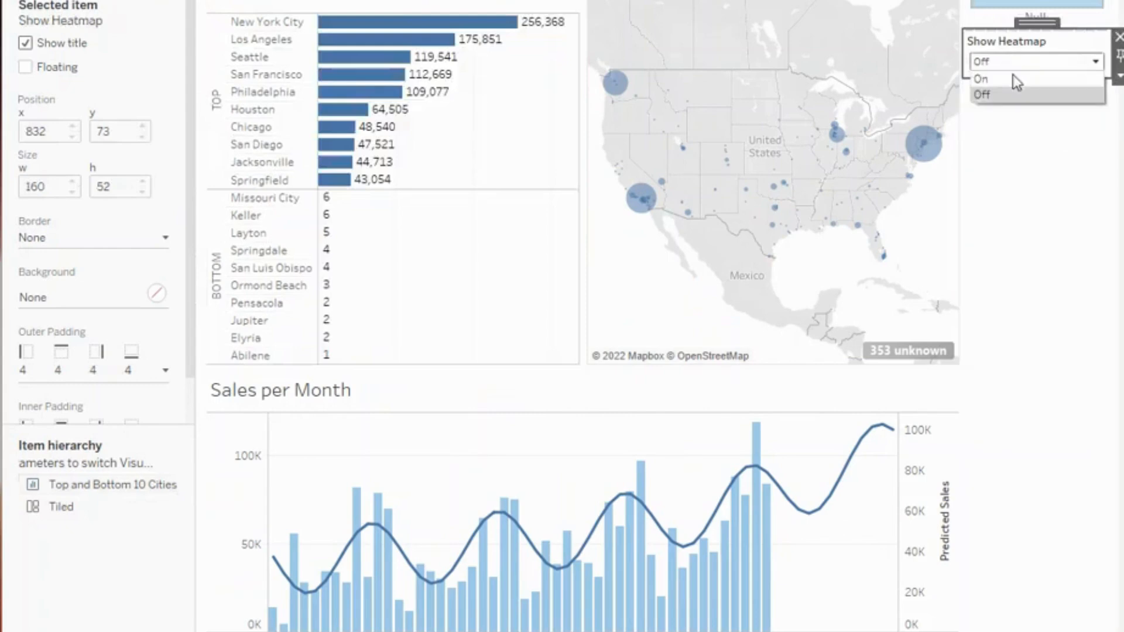
left_click(1015, 78)
left_click(1014, 115)
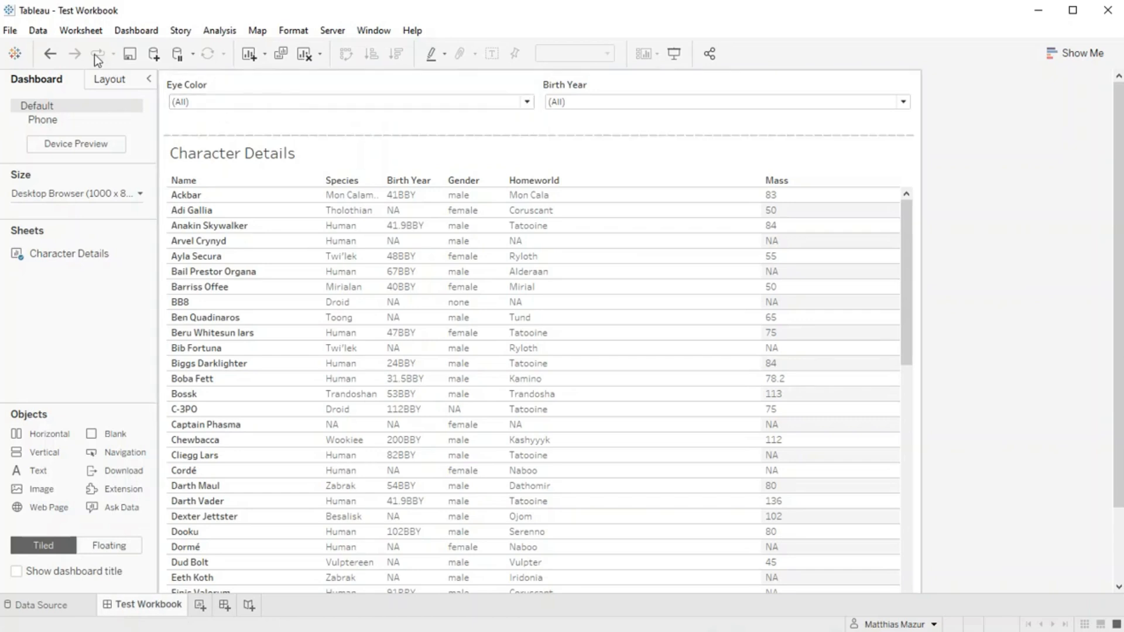
Look through the options for both Star Wars Characters data sources, and select the Character Details sheet on the dashboard
left_click(44, 30)
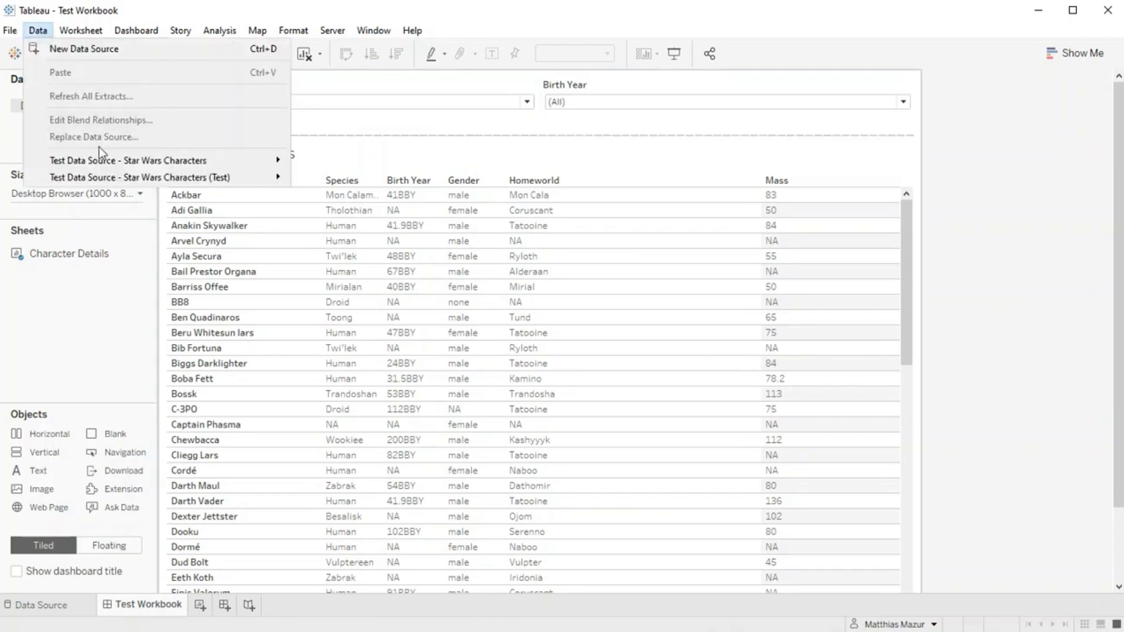
mouse_move(104, 157)
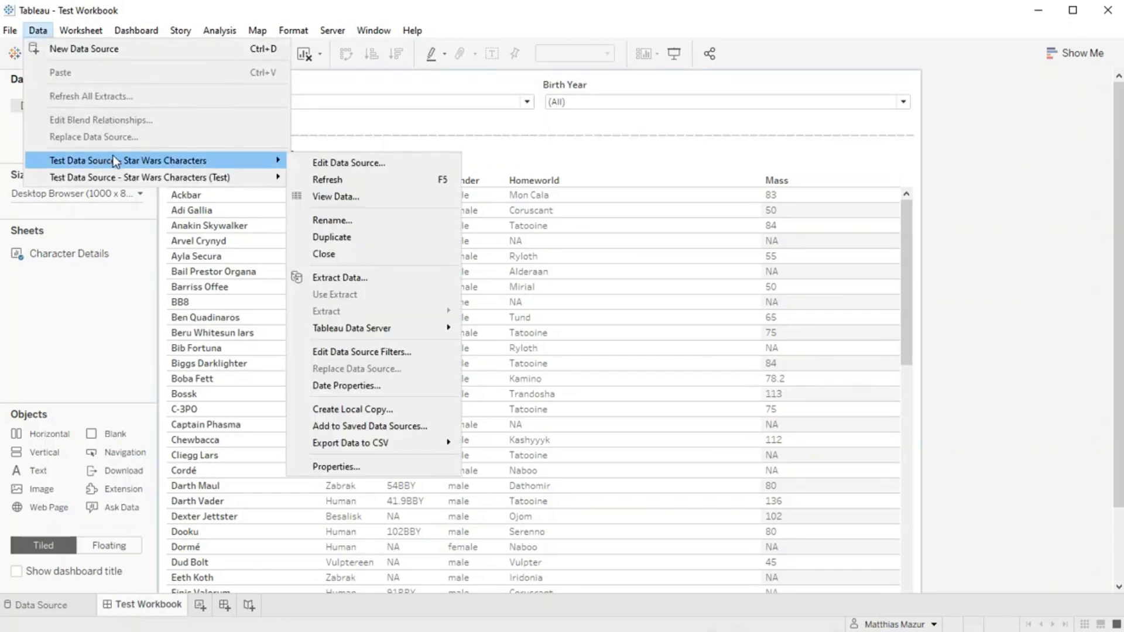
mouse_move(132, 174)
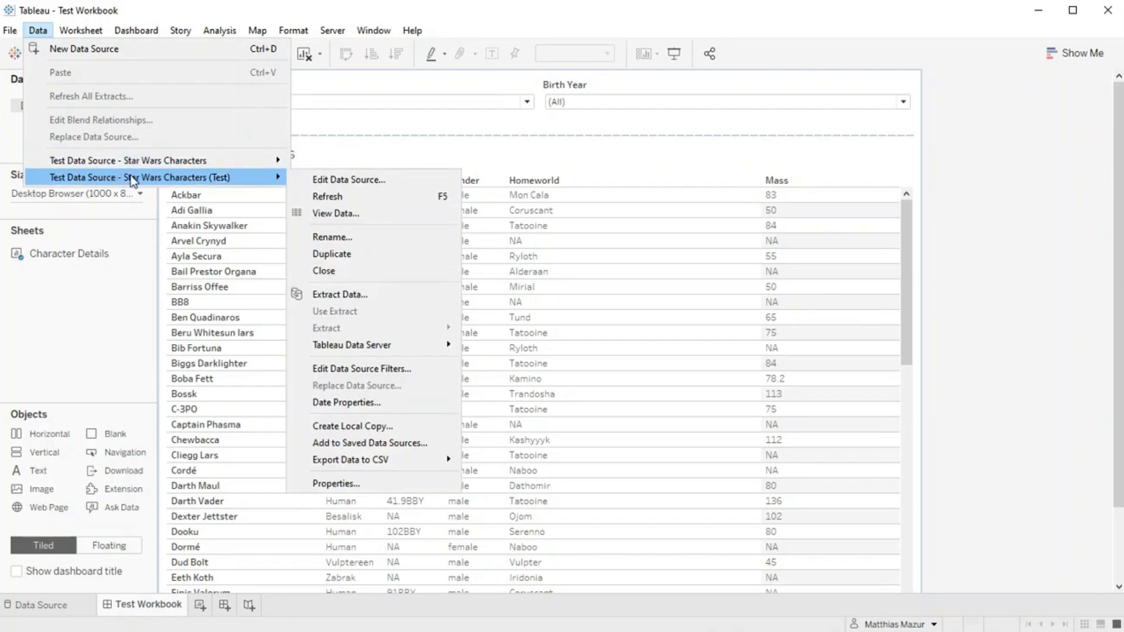
left_click(590, 163)
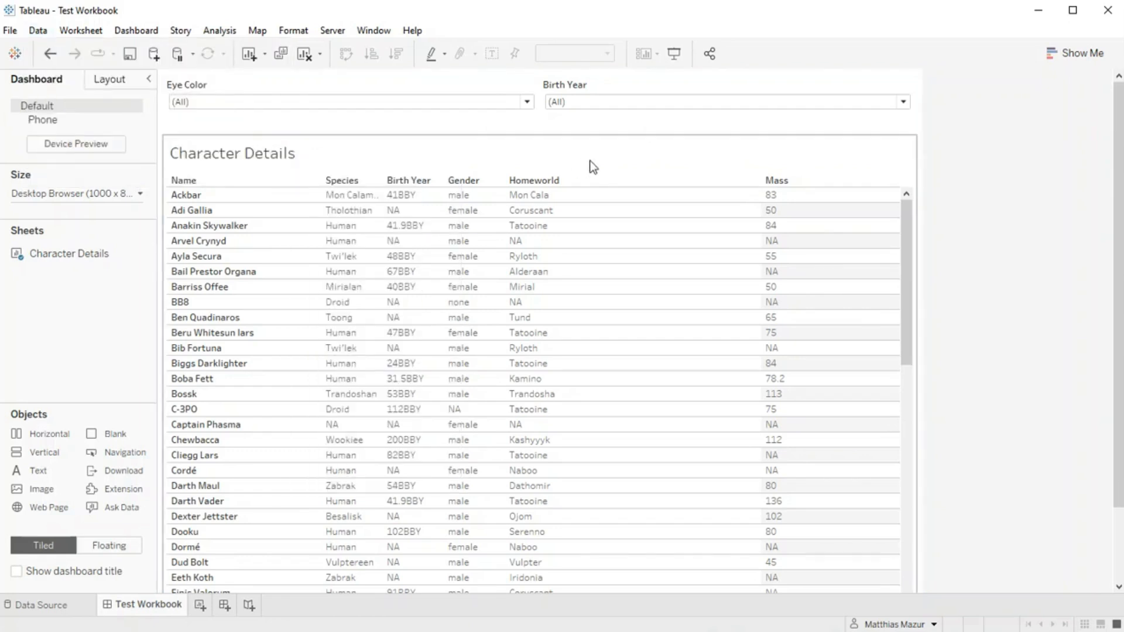
left_click(591, 167)
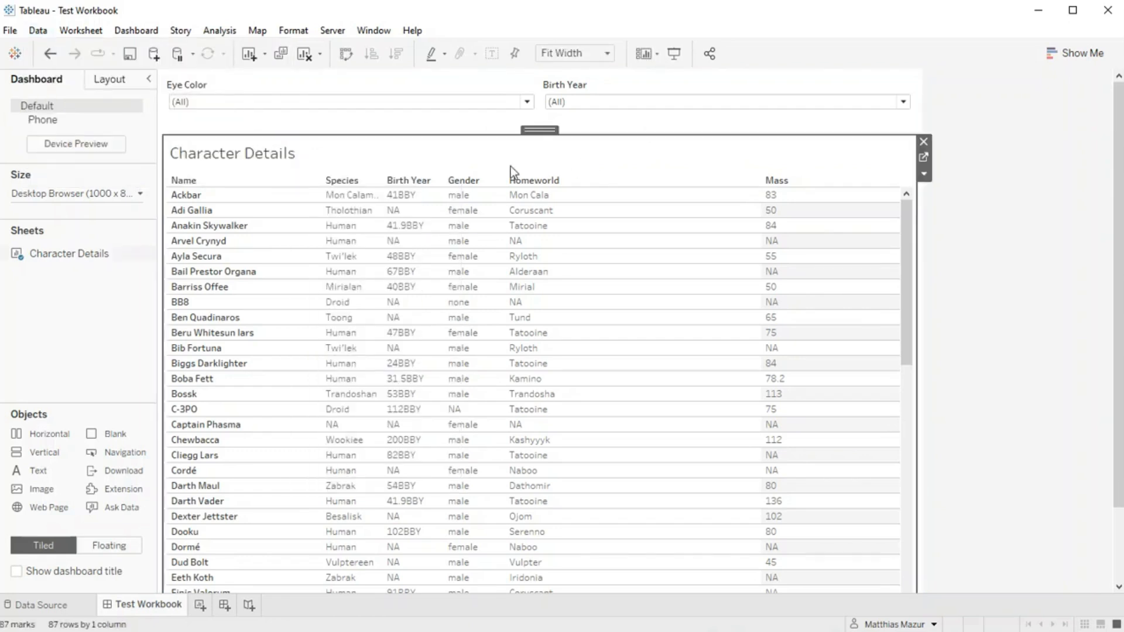
Open the Character Details worksheet and replace the Star Wars Characters data source with Test Data Source - Star Wars Characters (Test)
left_click(926, 156)
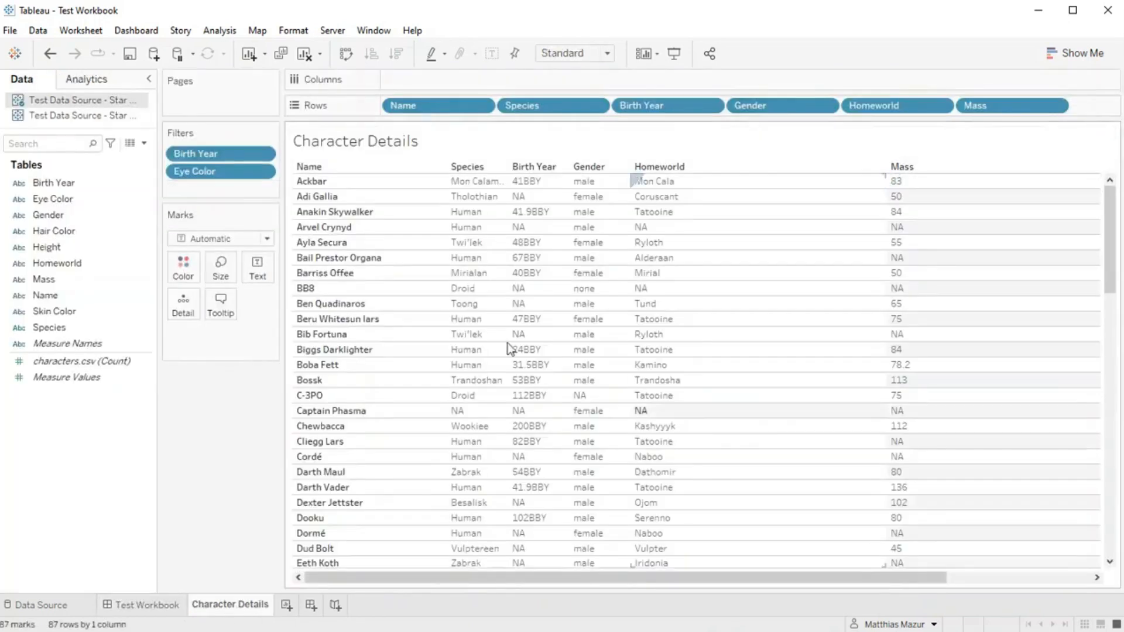
left_click(38, 31)
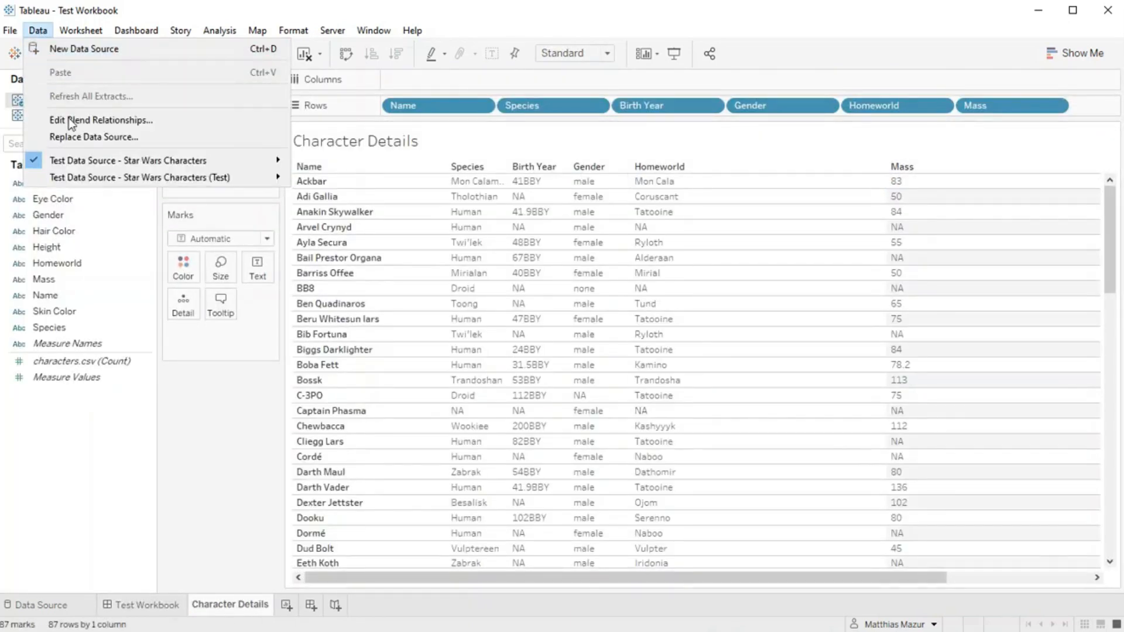
left_click(65, 136)
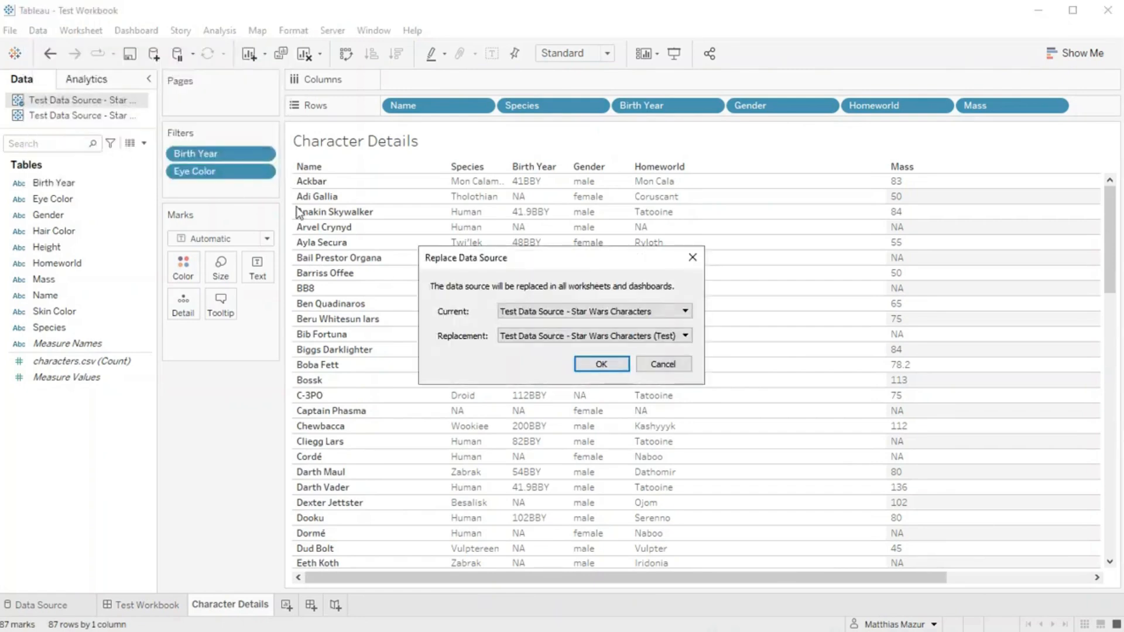
left_click(592, 361)
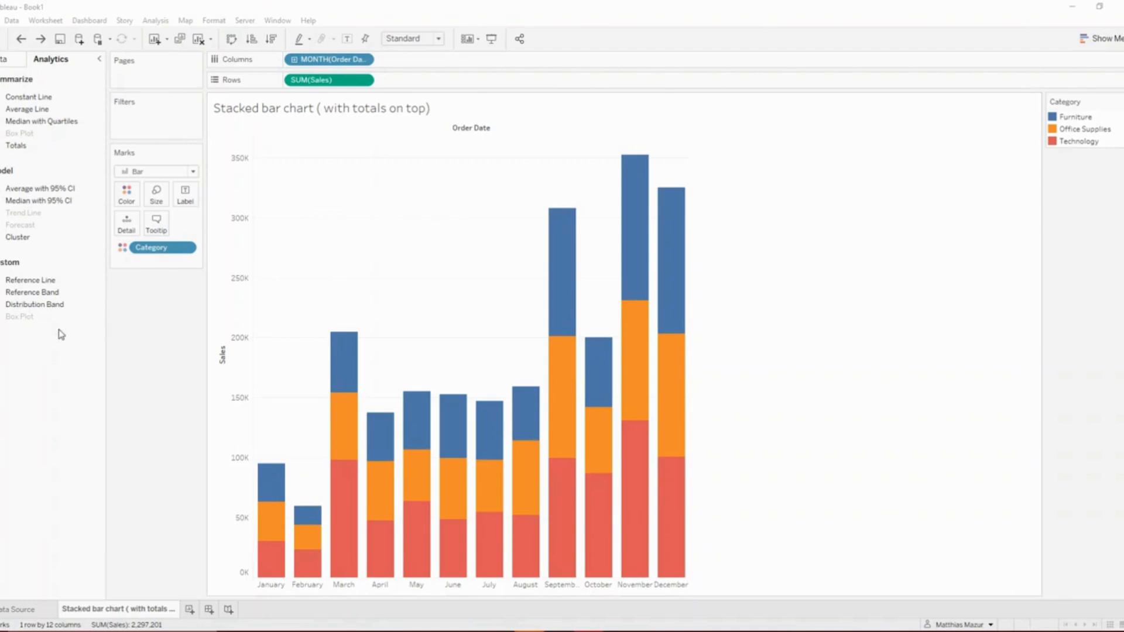
Add a reference line to the stacked bar chart with Per Cell scope, using the Sum of SUM(Sales)
left_click_drag(29, 280, 404, 261)
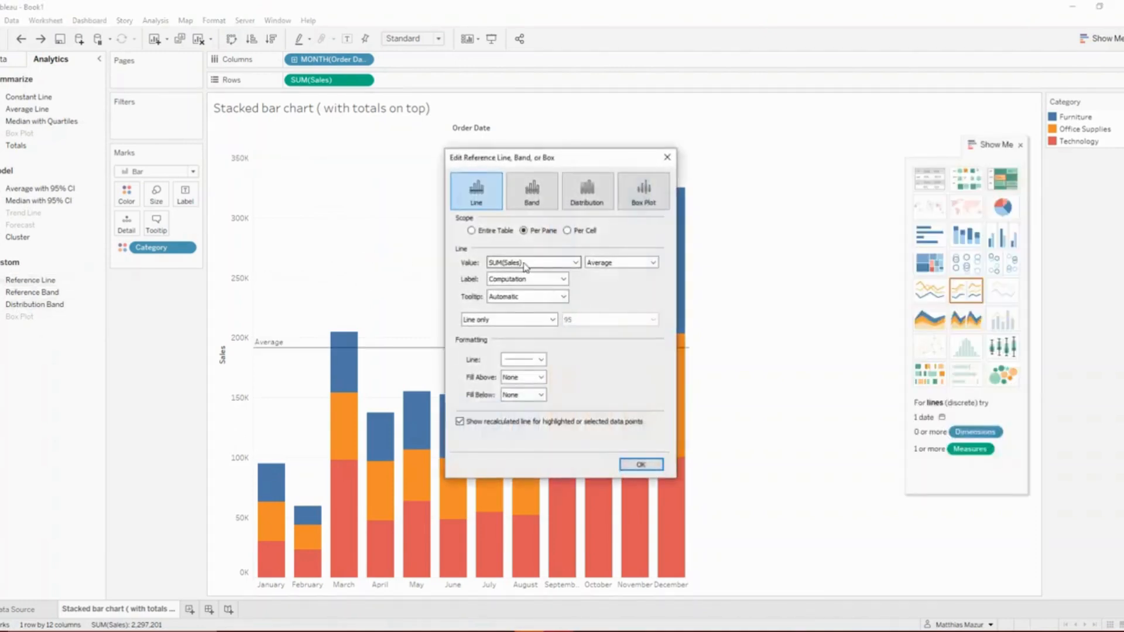
left_click(568, 231)
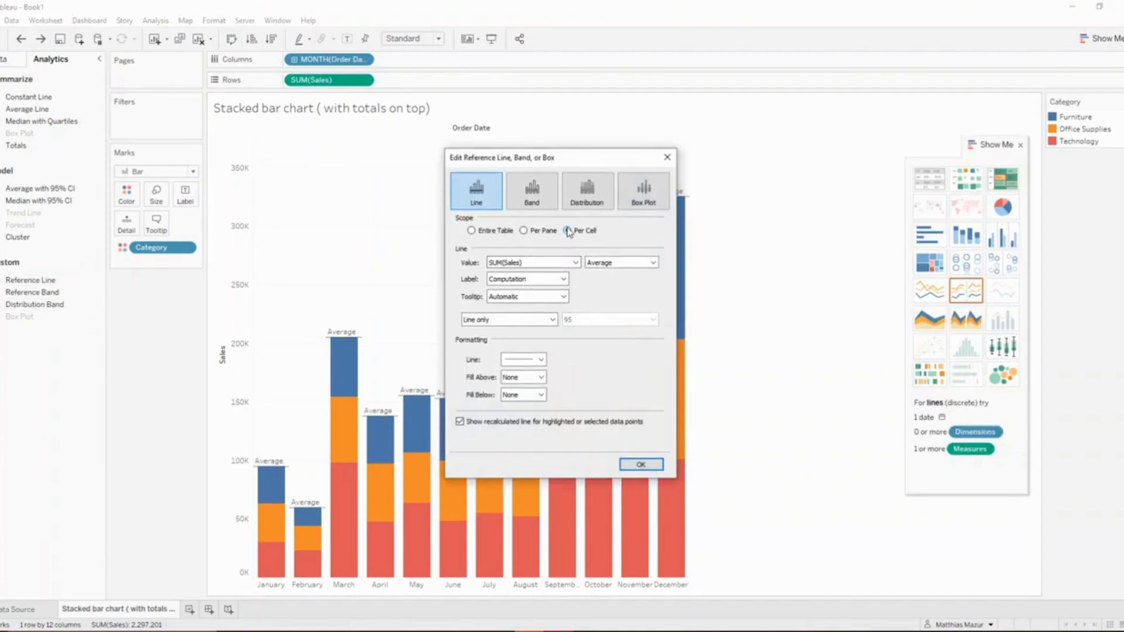
left_click(618, 261)
left_click(603, 279)
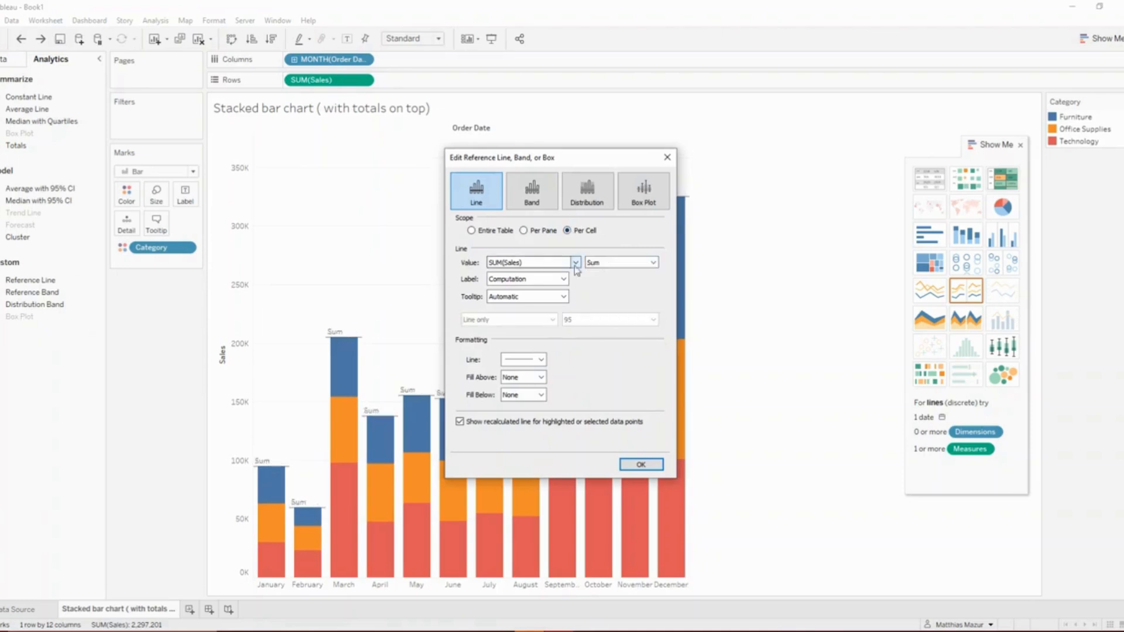
Label the reference line with its Value, set its line formatting to None, and accept the settings
left_click(532, 279)
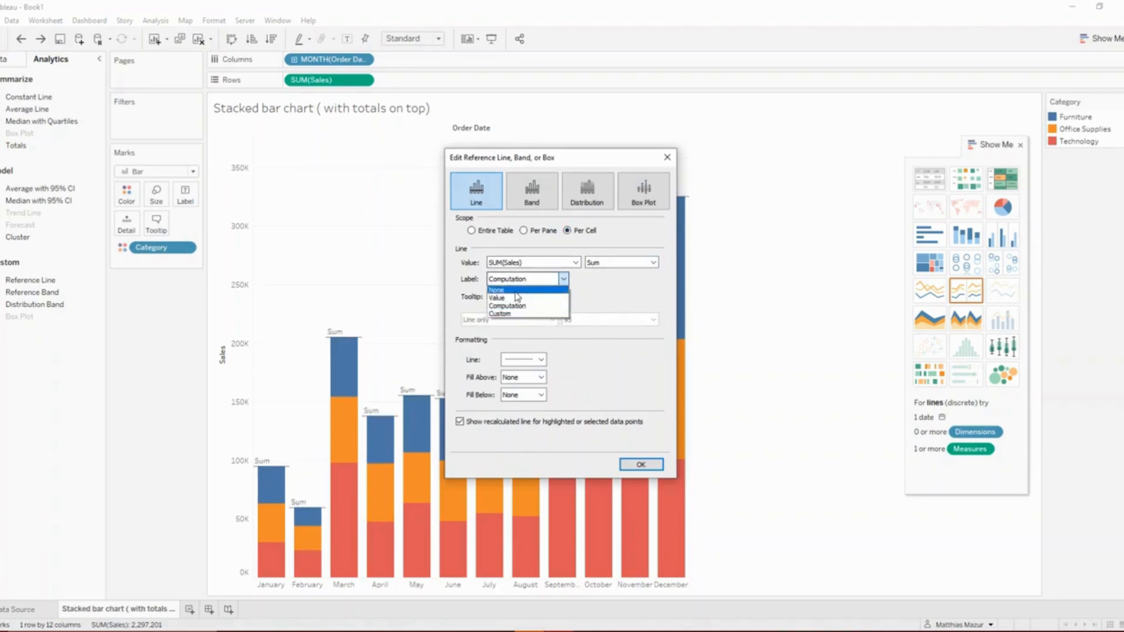
left_click(530, 297)
left_click(524, 361)
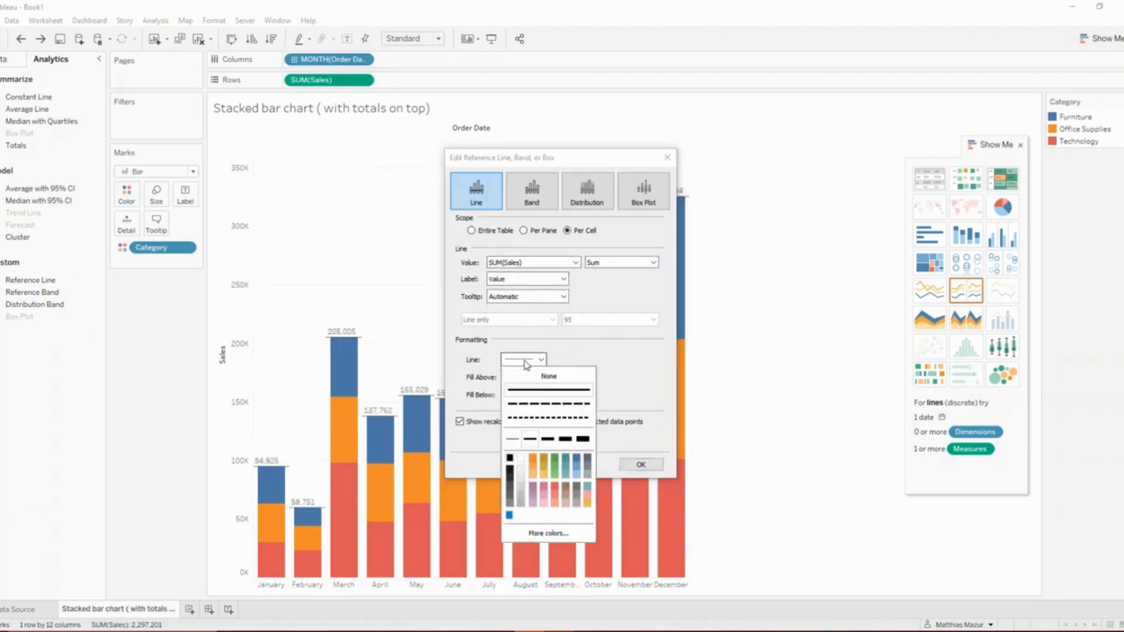
left_click(549, 376)
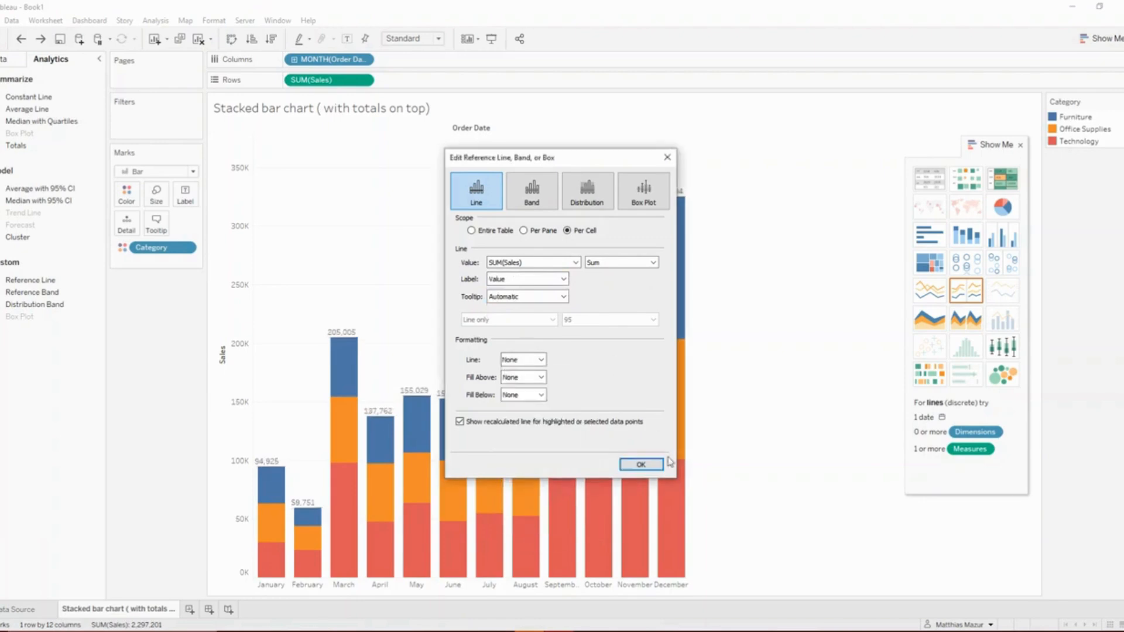
left_click(642, 465)
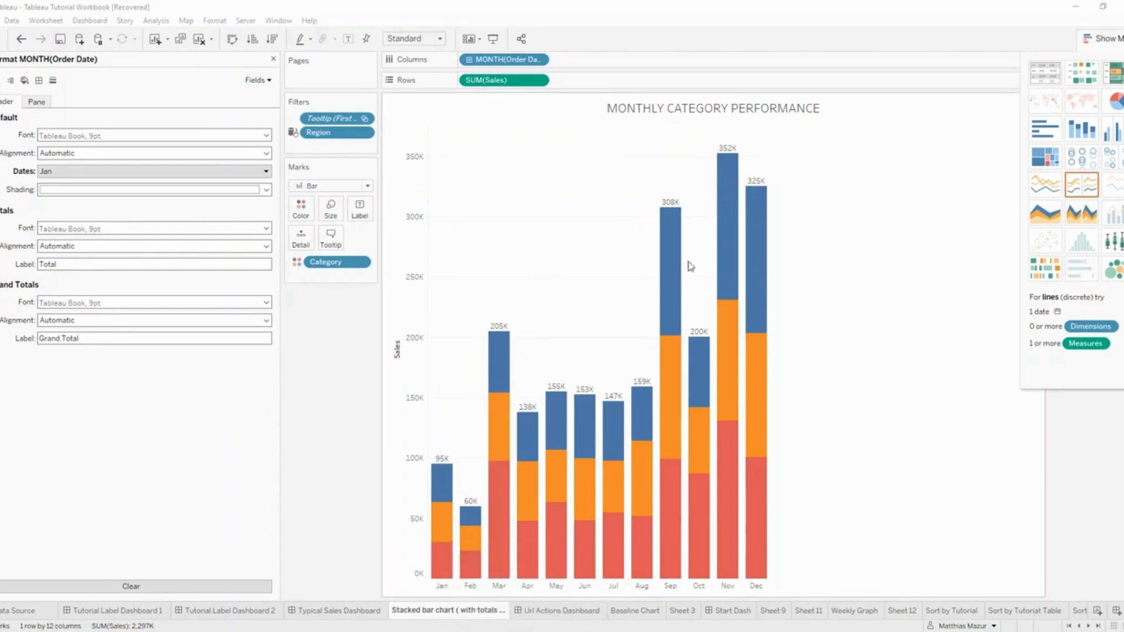
In the Table Options, turn off showing the innermost level at the bottom of the view when there is a vertical axis
left_click(243, 21)
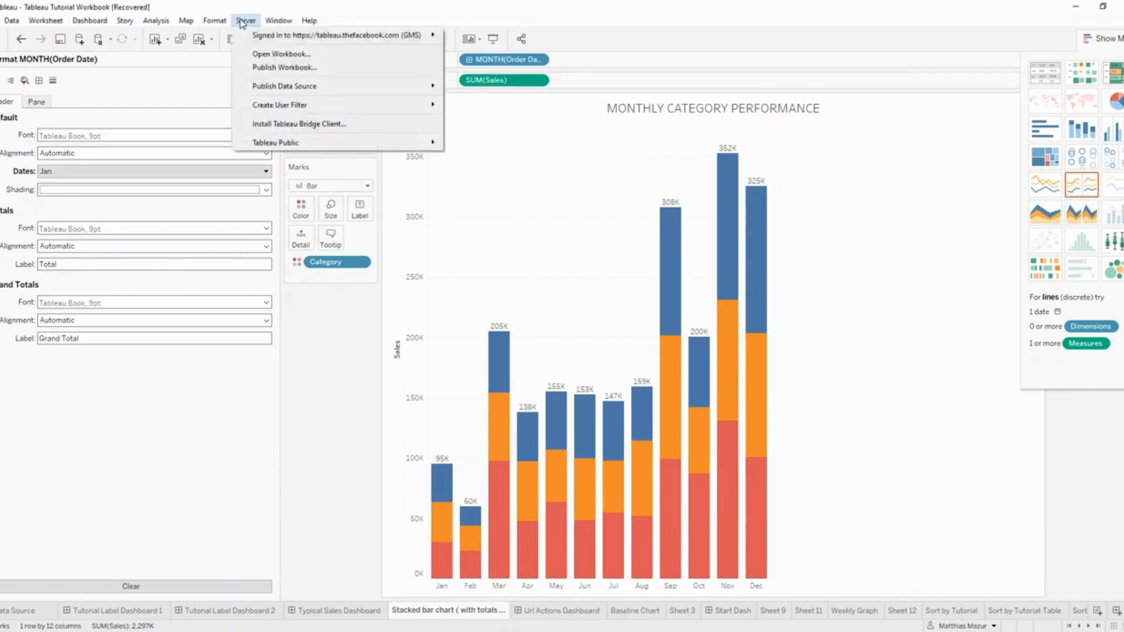
mouse_move(209, 22)
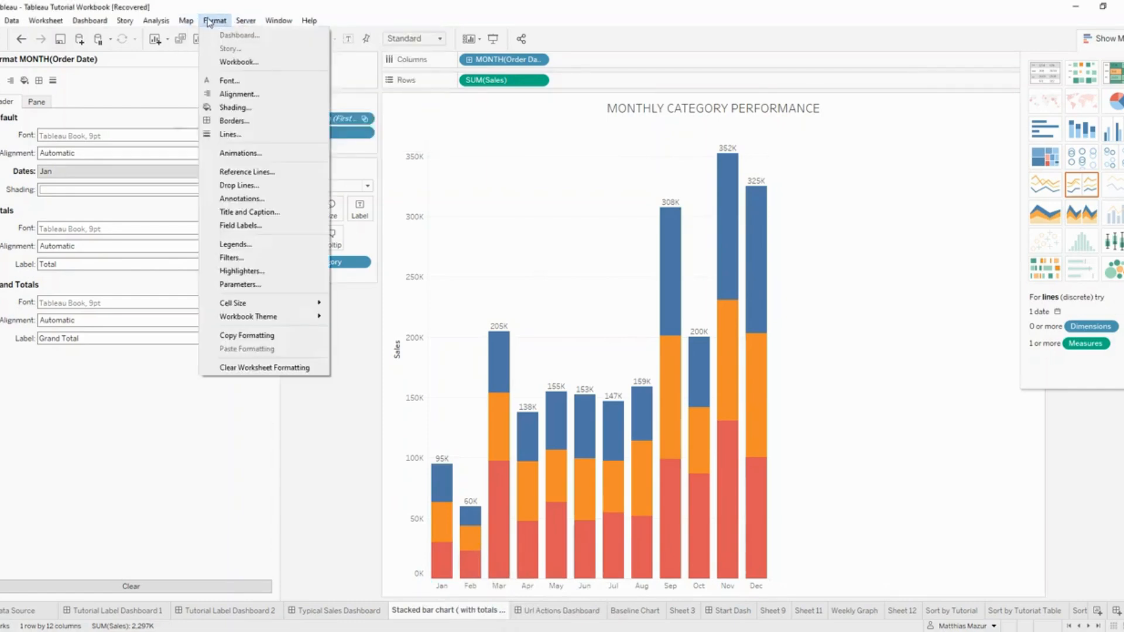
mouse_move(156, 21)
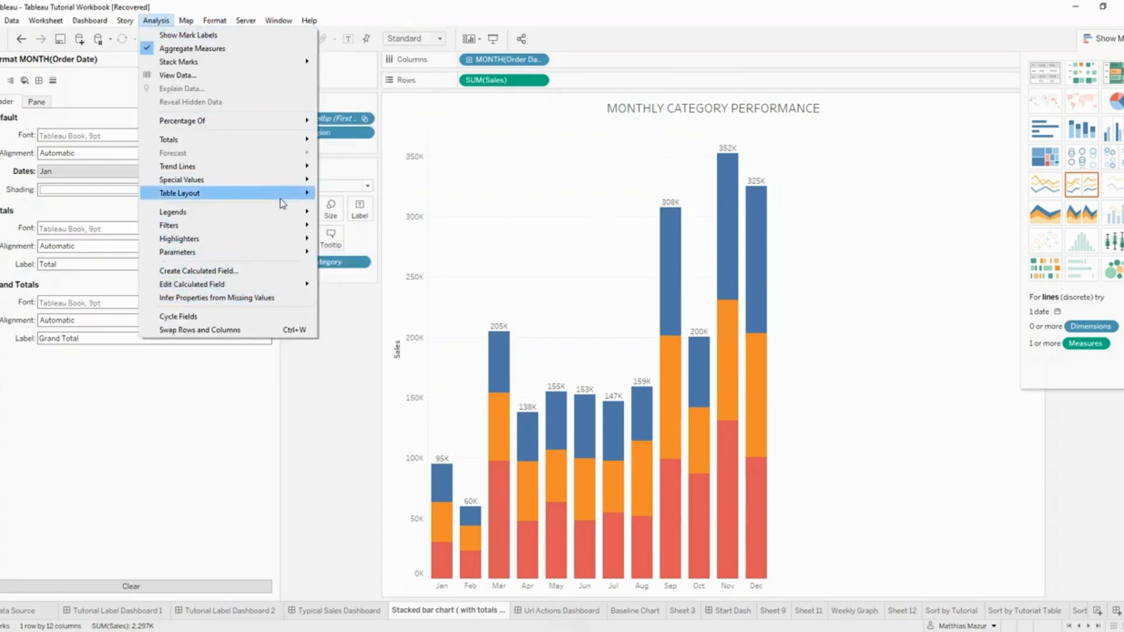
mouse_move(282, 203)
left_click(385, 262)
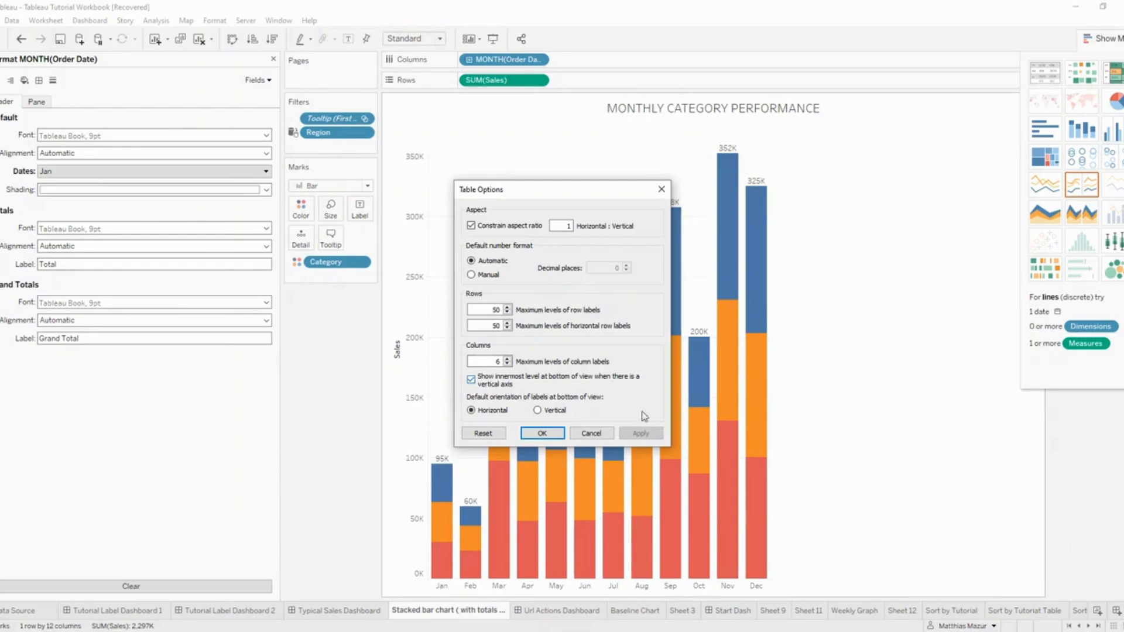
left_click(471, 380)
left_click(651, 438)
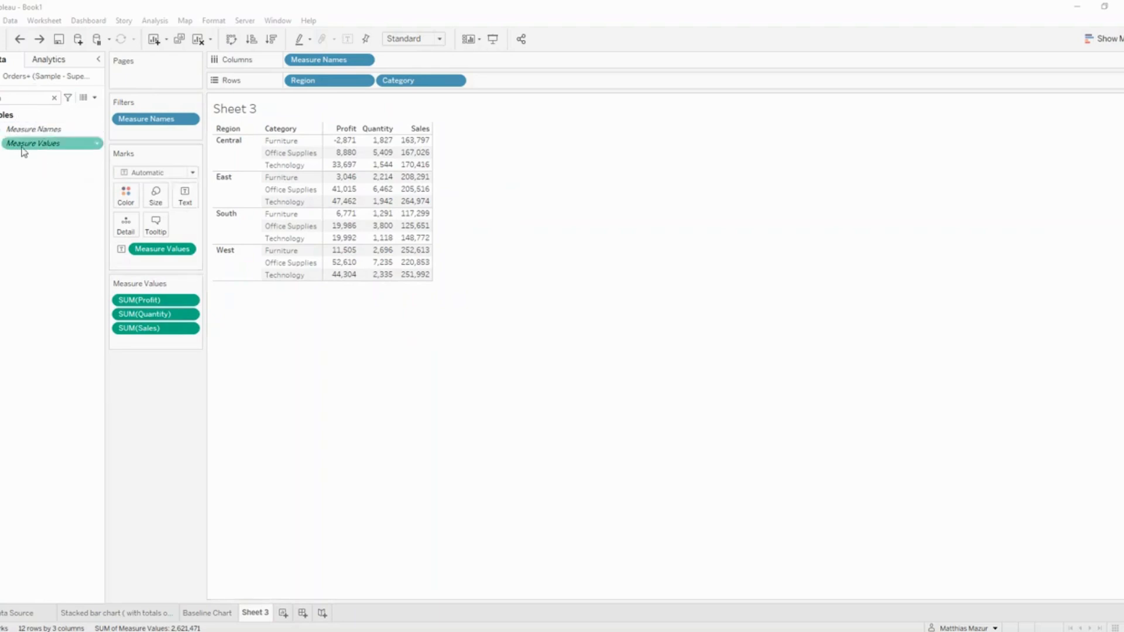
Color the Sheet 3 table by Measure Values and use separate legends for the measures
mouse_move(23, 151)
left_mouse_down()
mouse_move(275, 164)
mouse_move(236, 217)
mouse_move(129, 204)
left_mouse_up()
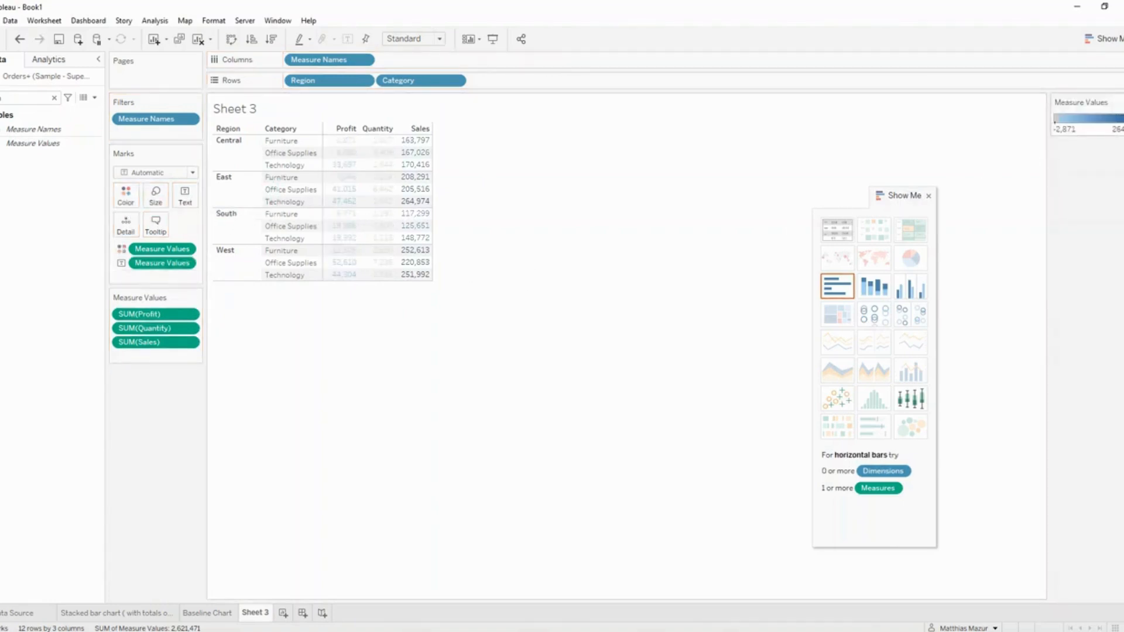
right_click(171, 256)
right_click(152, 250)
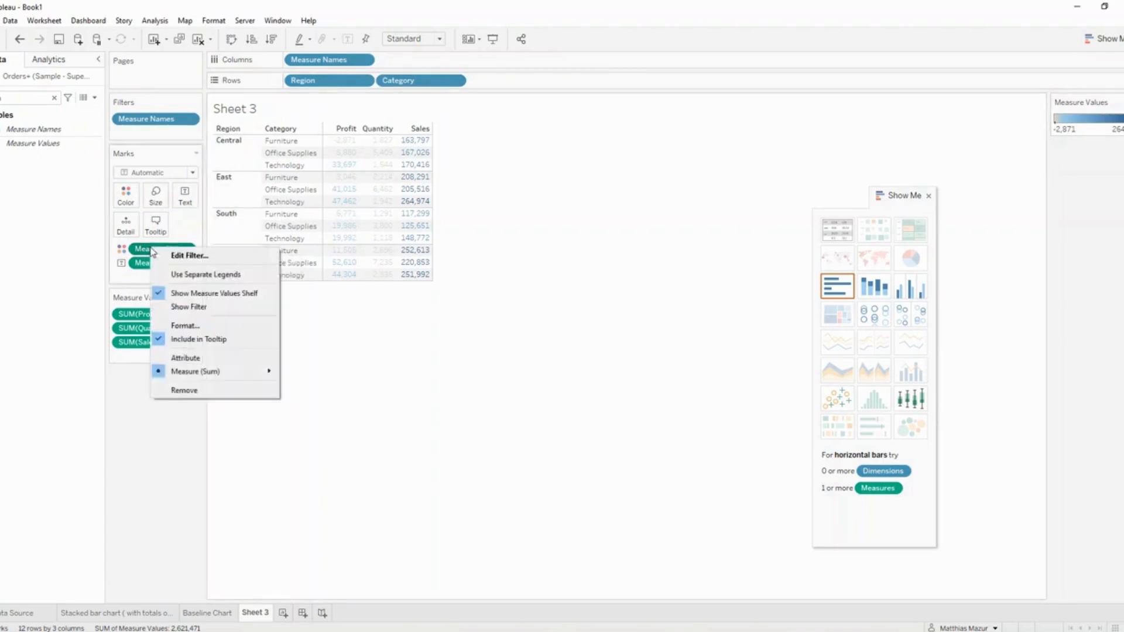
left_click(247, 276)
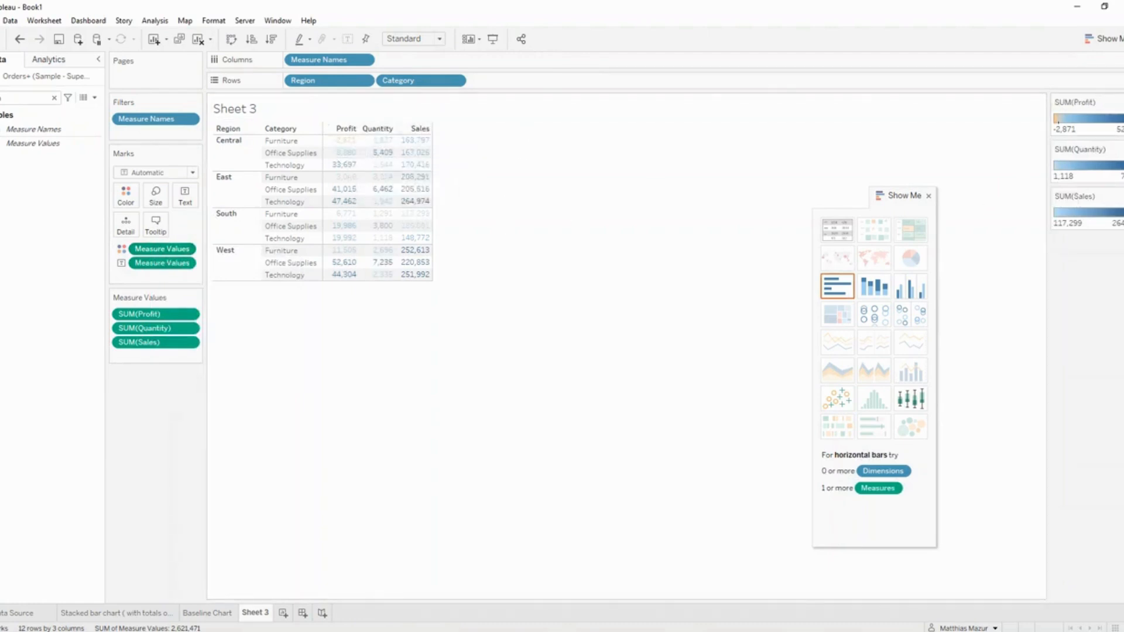
Set the Profit legend to a Custom Diverging palette with green #00aa00 as the start color and red as the end color
right_click(1075, 102)
left_click(1072, 113)
left_click(530, 272)
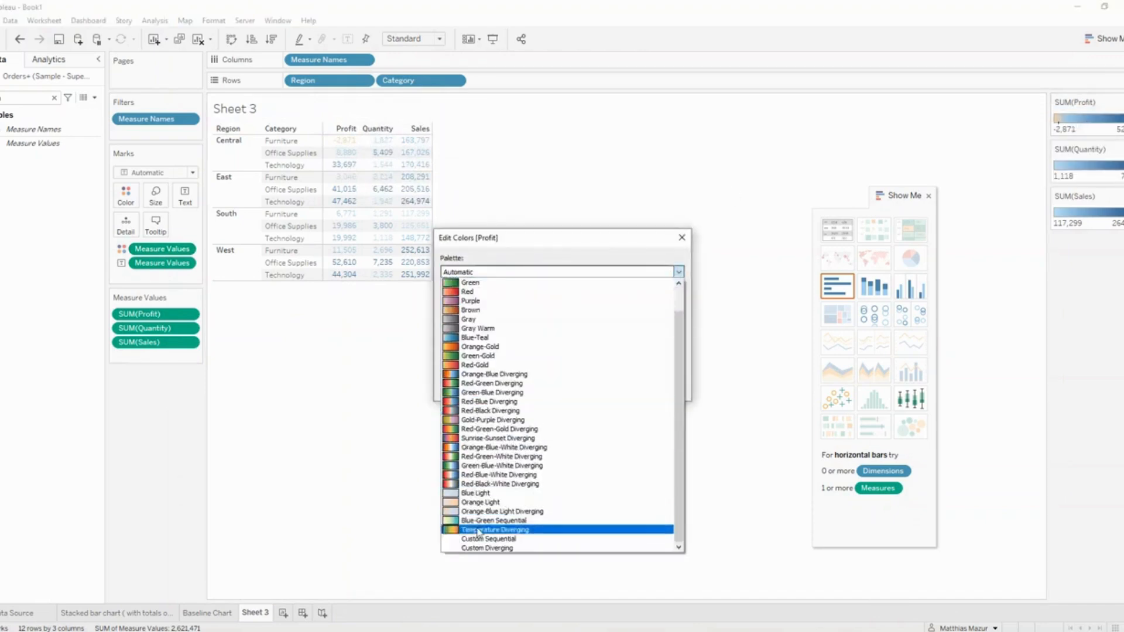
left_click(480, 548)
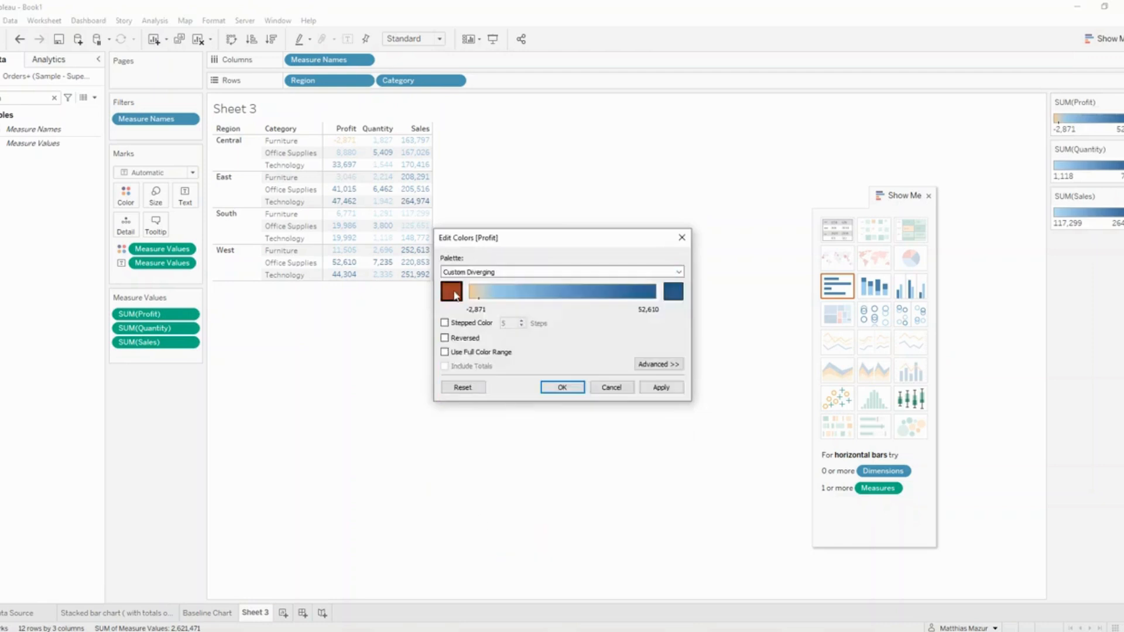
left_click(454, 294)
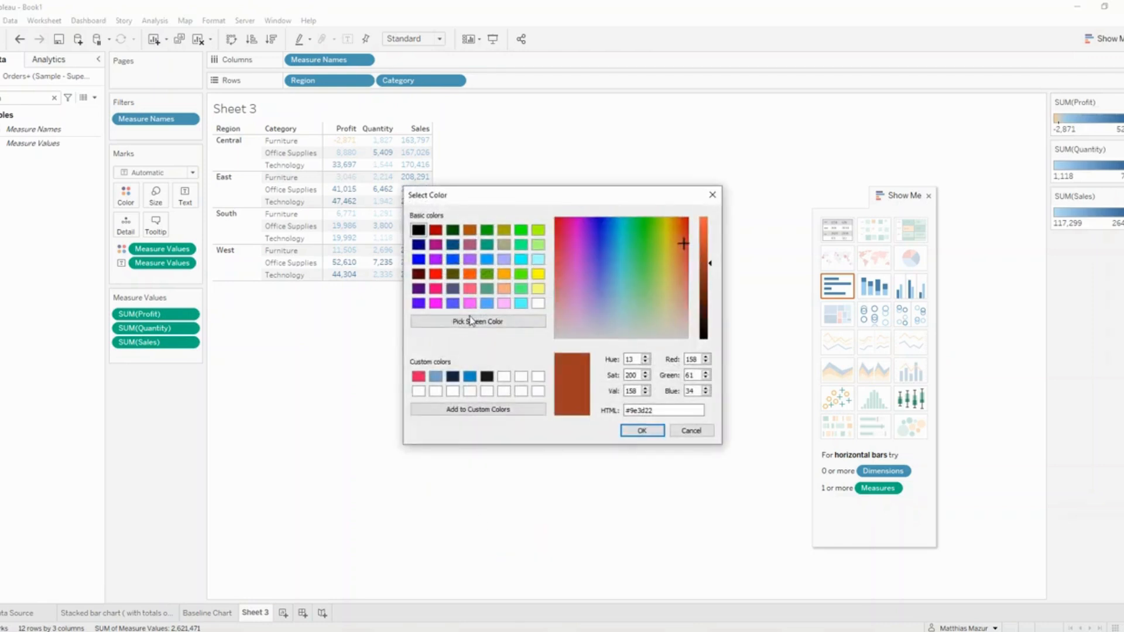
left_click(488, 230)
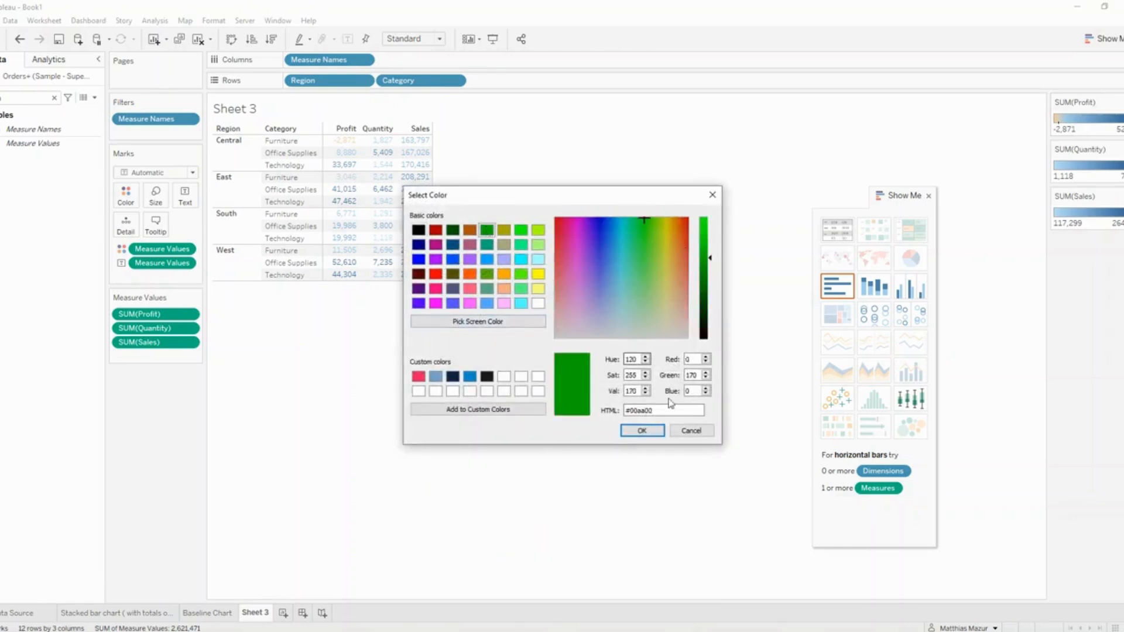
left_click(638, 433)
left_click(673, 291)
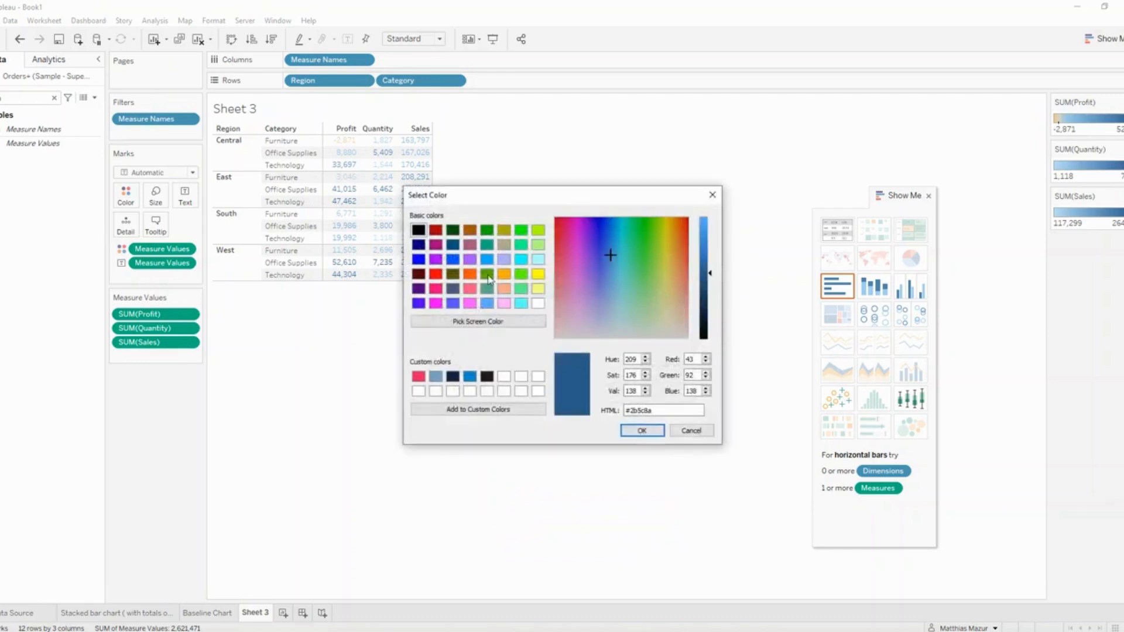
left_click(435, 231)
left_click(643, 431)
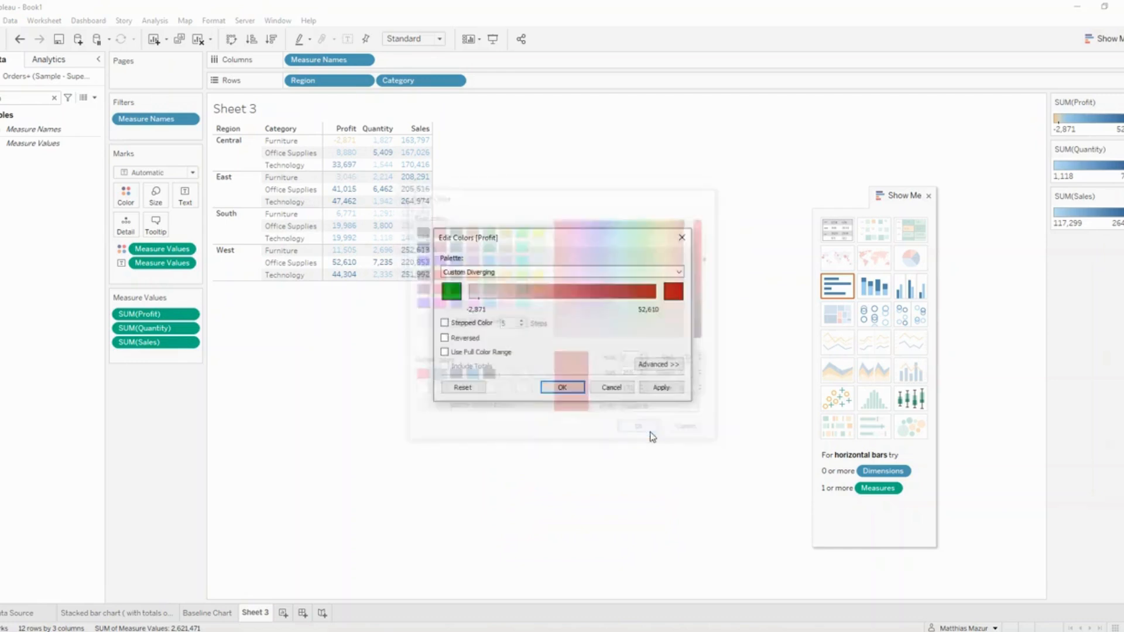
Make the Profit palette stepped with 2 steps and reverse its colors, applying the changes
left_click(444, 323)
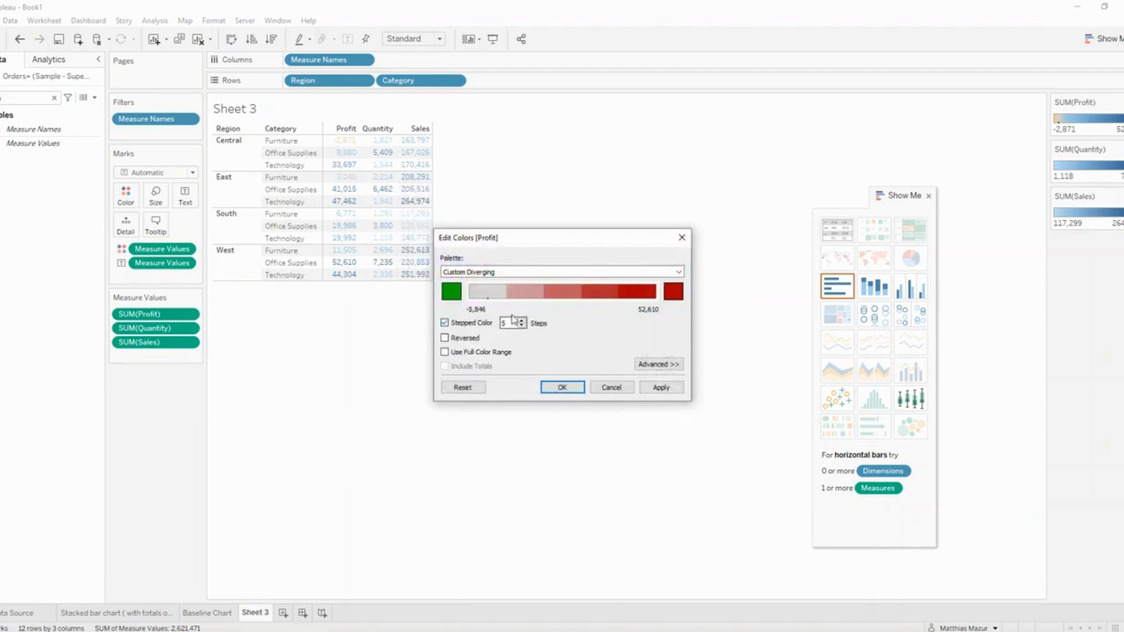
type("2")
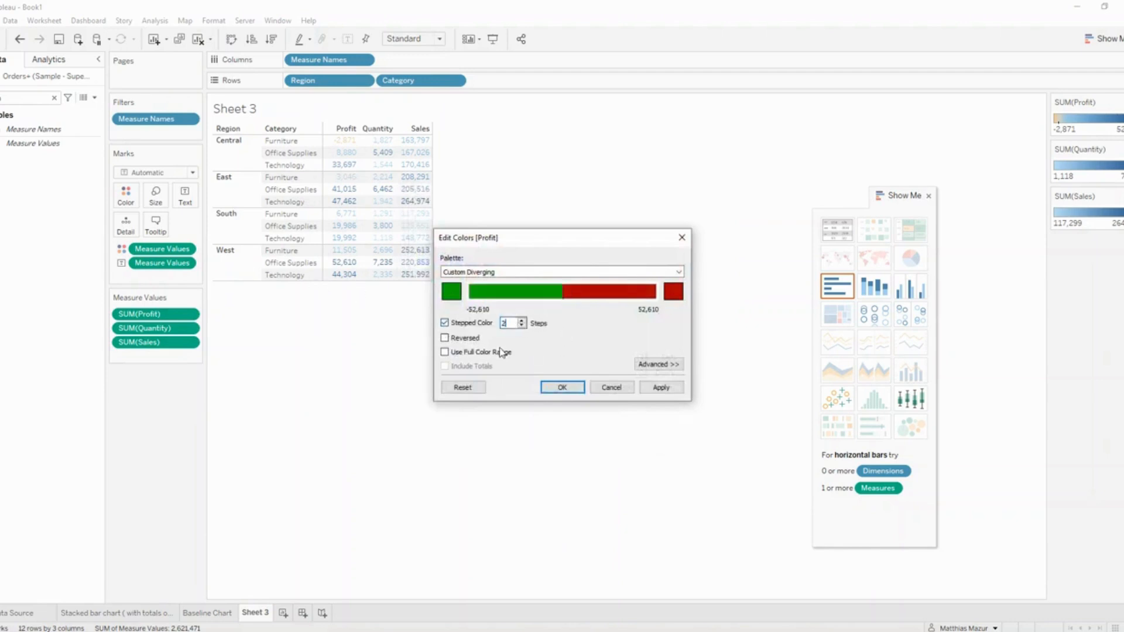
left_click(660, 386)
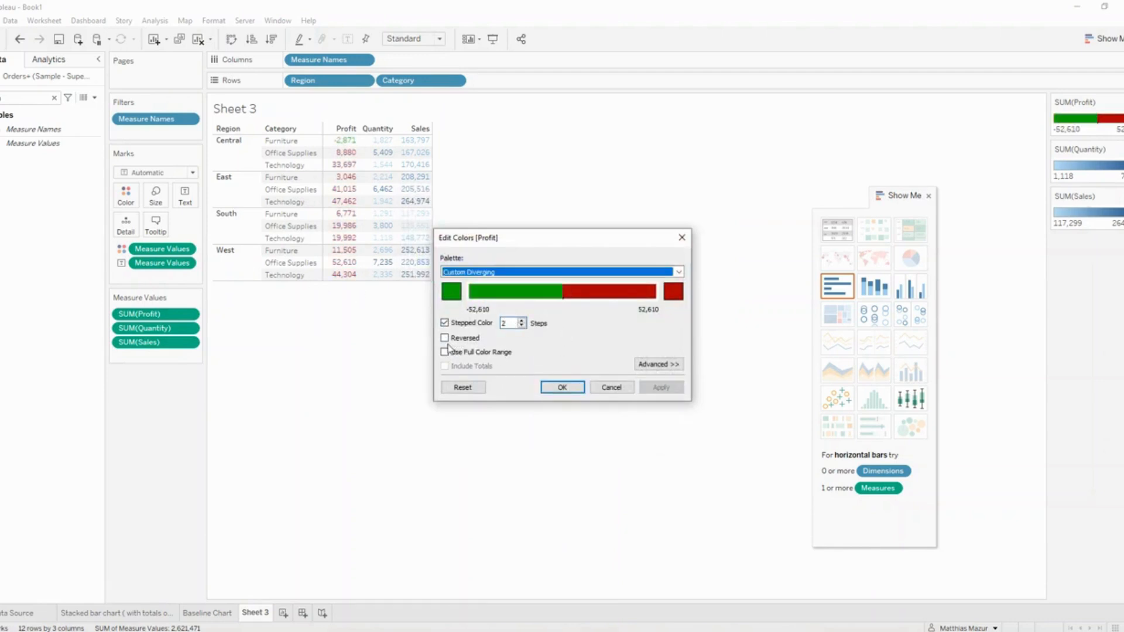
left_click(444, 338)
left_click(660, 387)
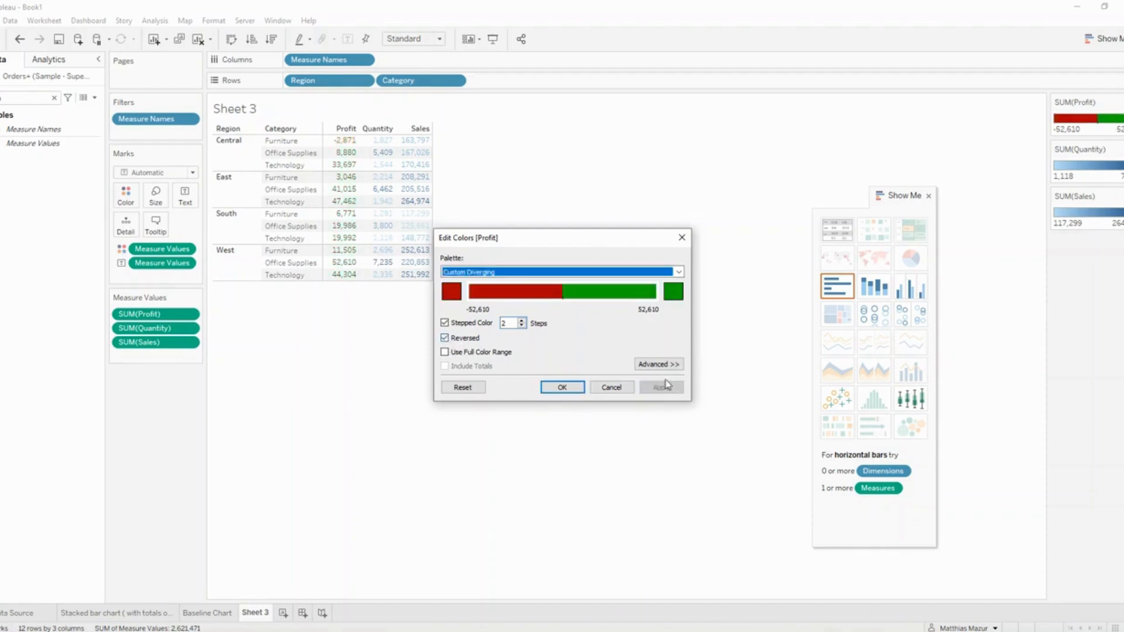
Set the Profit color range to start at -1 and end at 1, and accept the color settings
left_click(659, 364)
left_click(445, 386)
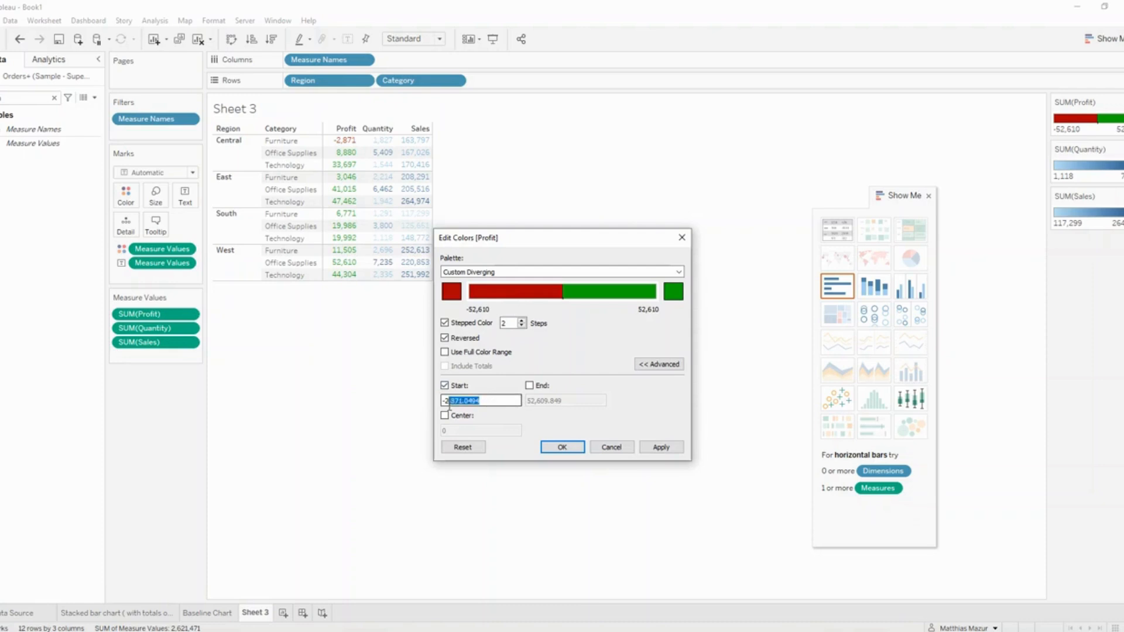
left_click(542, 386)
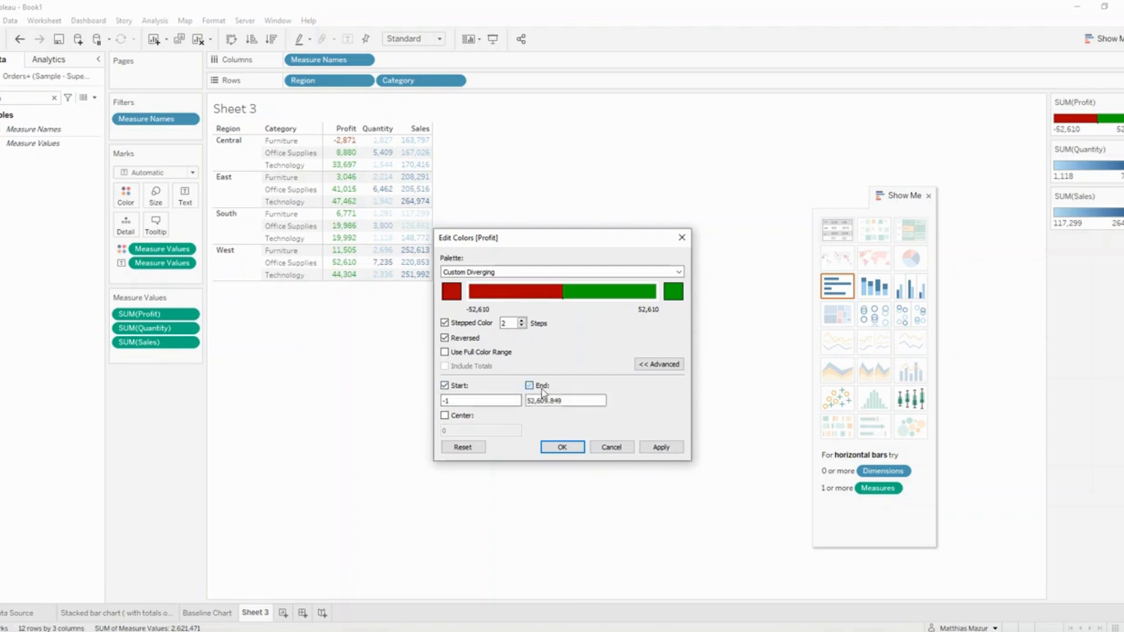
type("1")
left_click(661, 448)
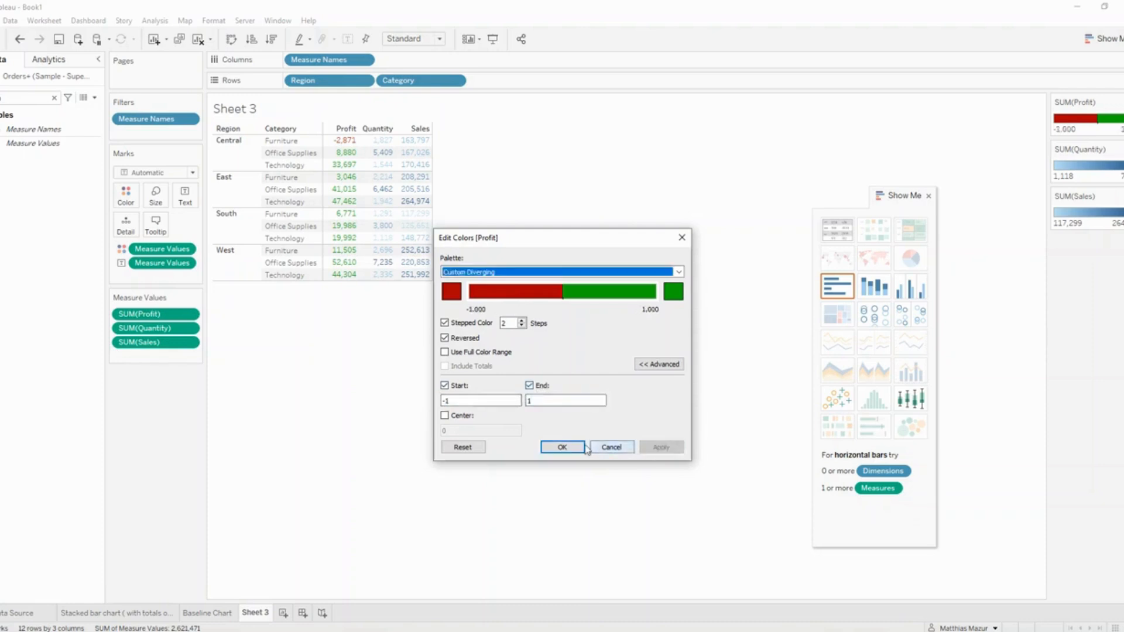
left_click(559, 448)
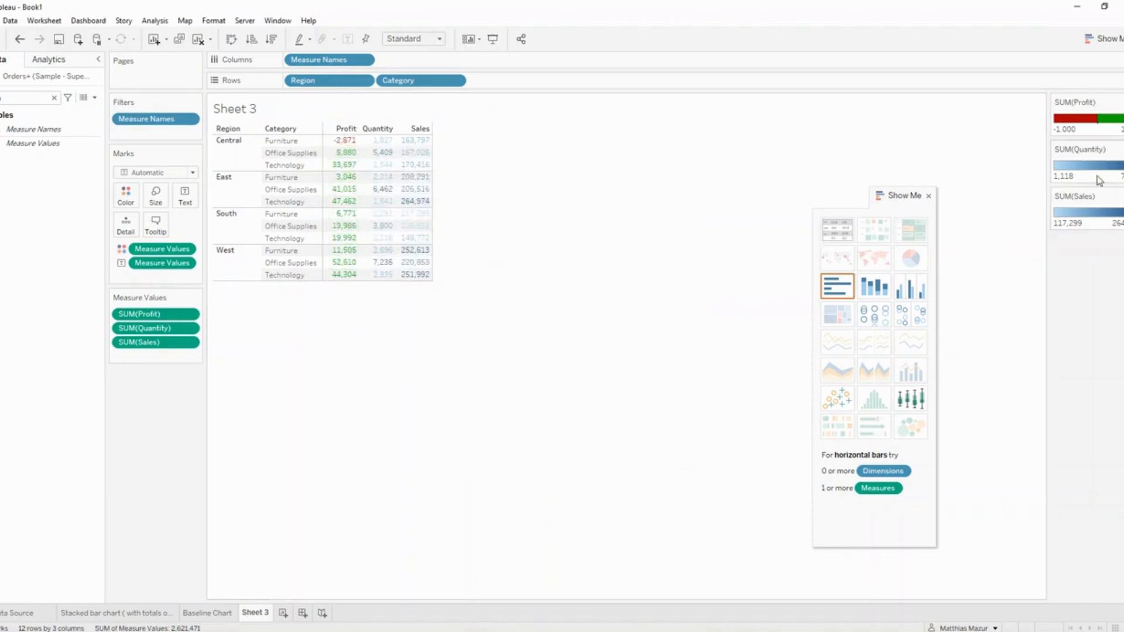
Set the Quantity legend to a Custom Diverging palette with black #000000 as both the start and end colors
right_click(1084, 161)
left_click(1008, 158)
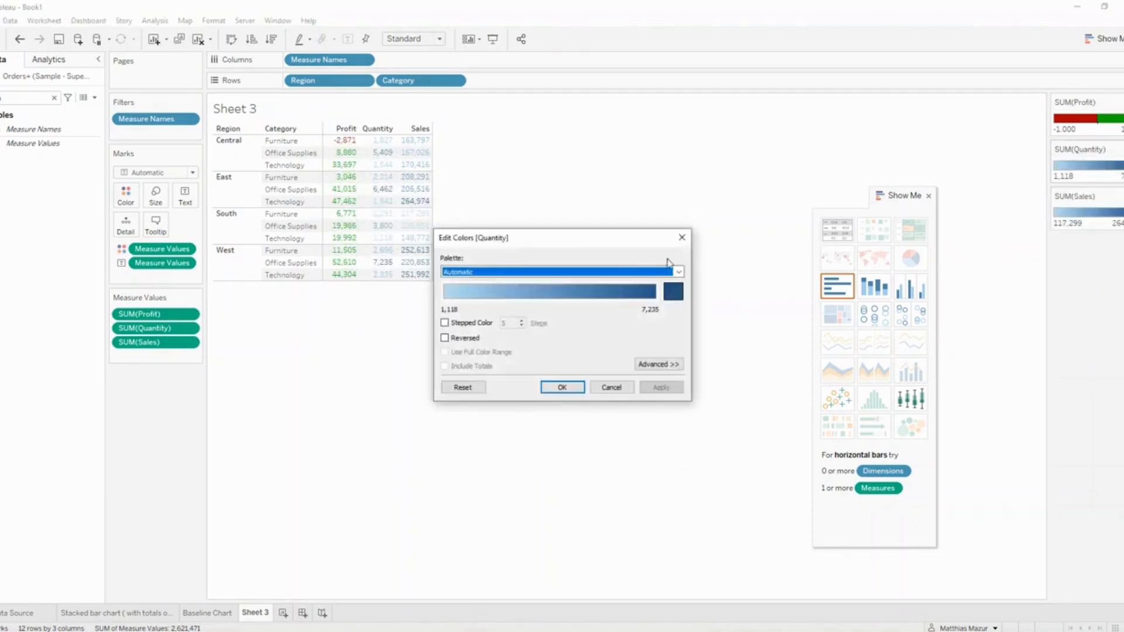
left_click(515, 272)
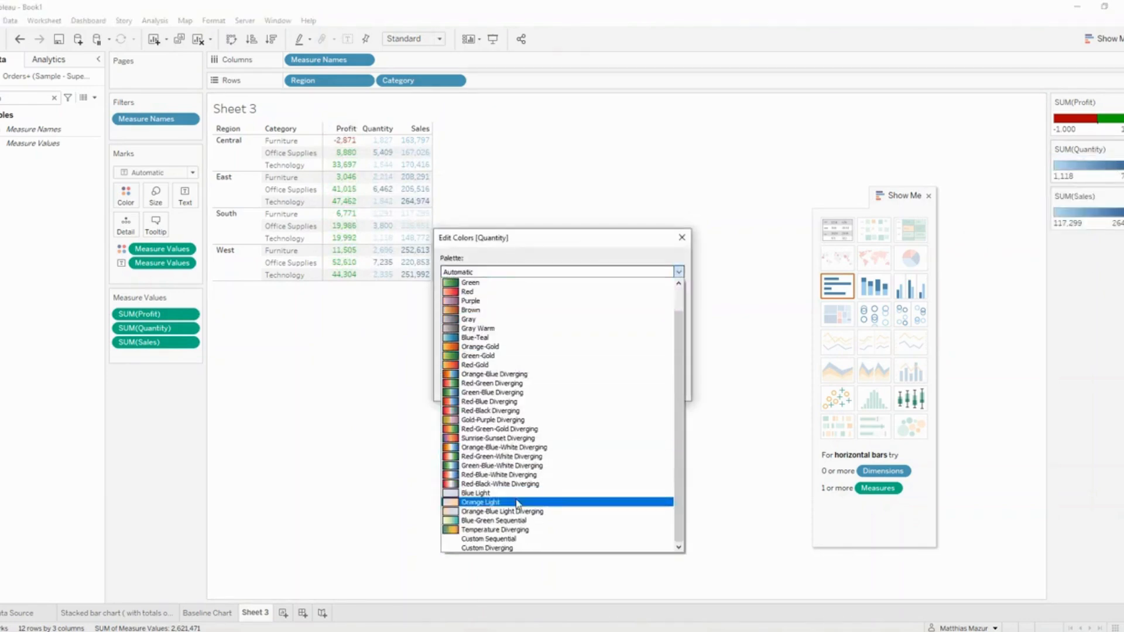
left_click(495, 548)
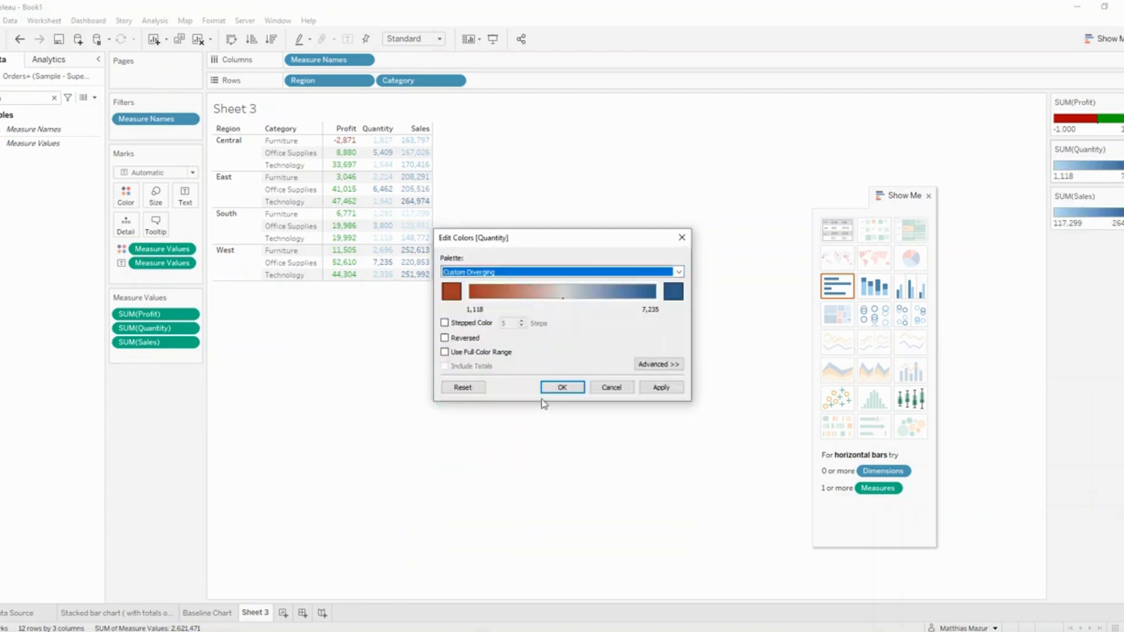
left_click(451, 291)
left_click(419, 231)
left_click(643, 430)
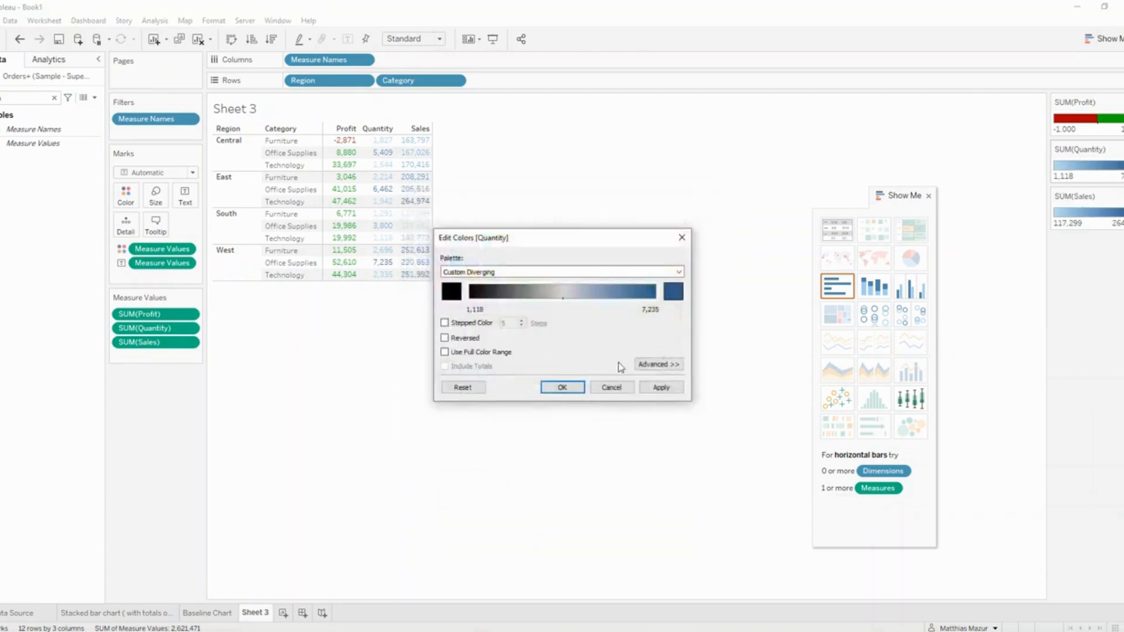
left_click(674, 291)
left_click(419, 230)
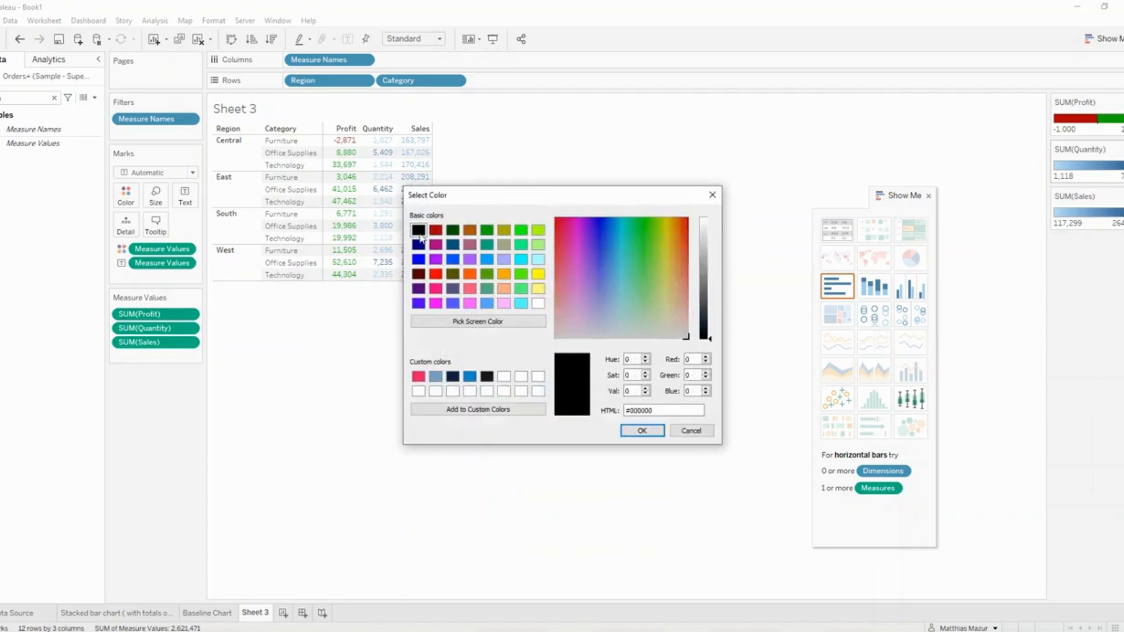
left_click(639, 431)
Make the Quantity palette stepped with 2 steps, then apply and accept the color settings
left_click(445, 323)
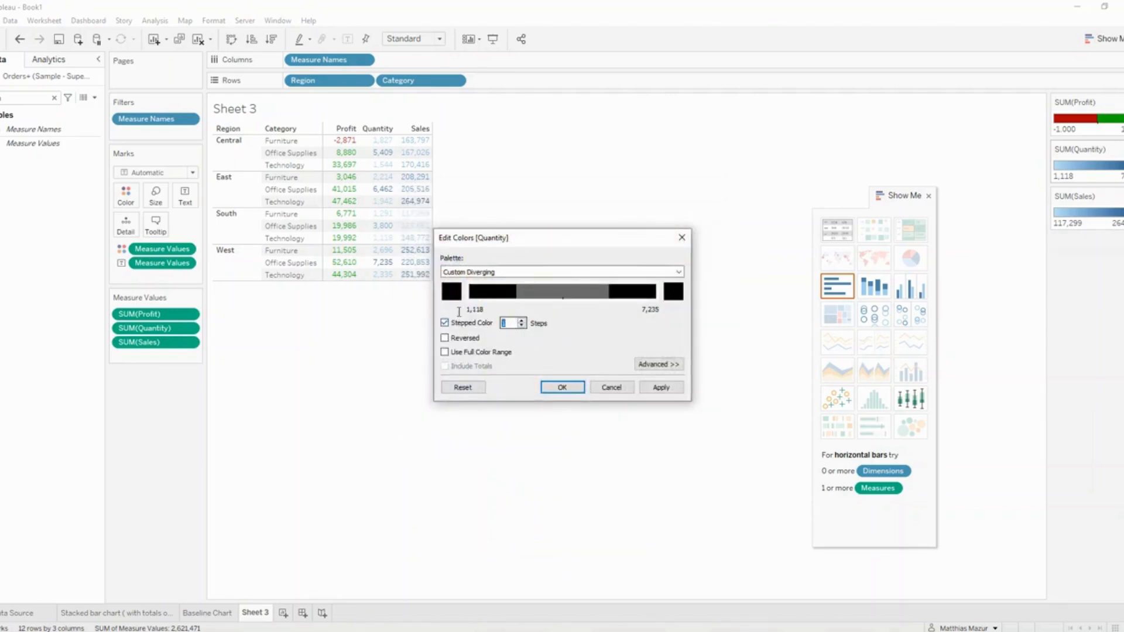
type("2")
left_click(648, 389)
left_click(562, 388)
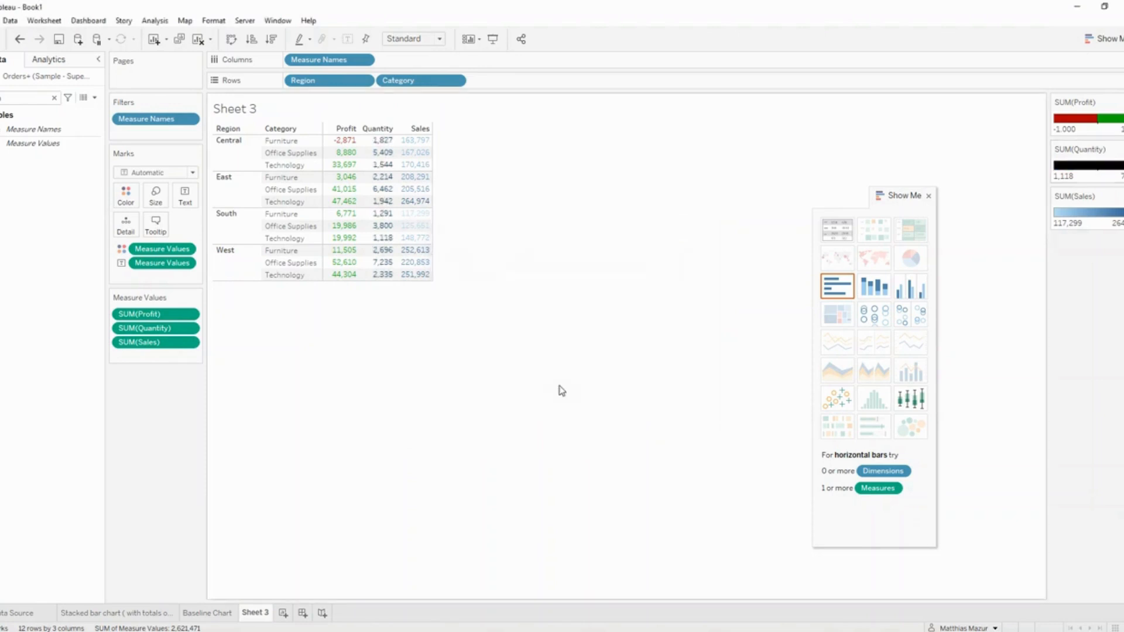
Set the Sales legend to a Custom Diverging palette with stepped color in 2 steps
right_click(1077, 202)
left_click(1072, 210)
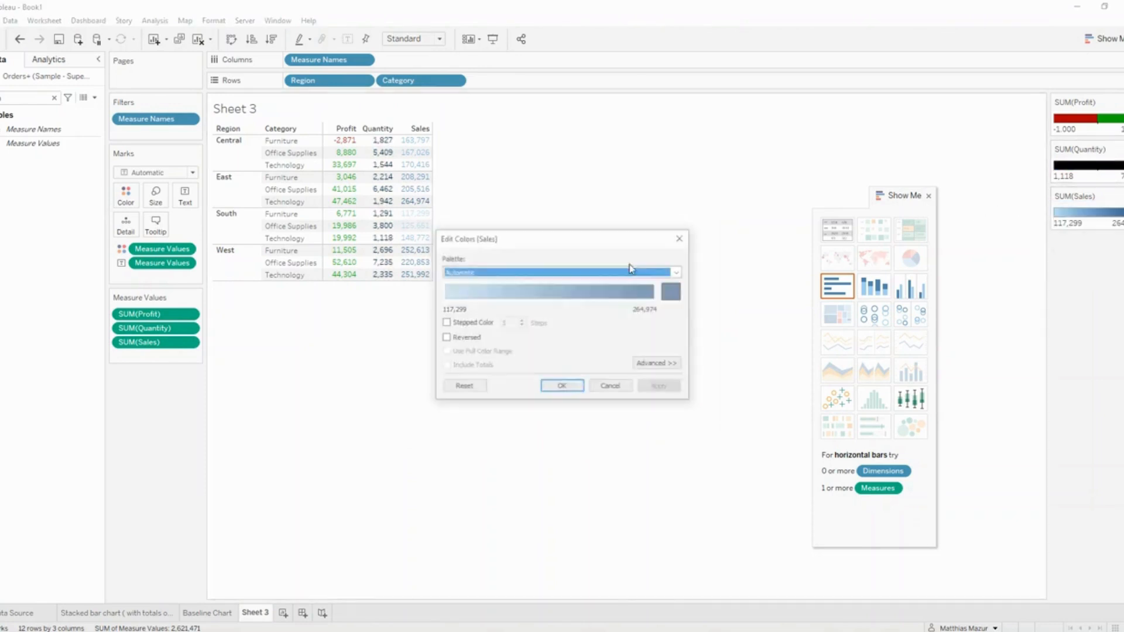
left_click(479, 274)
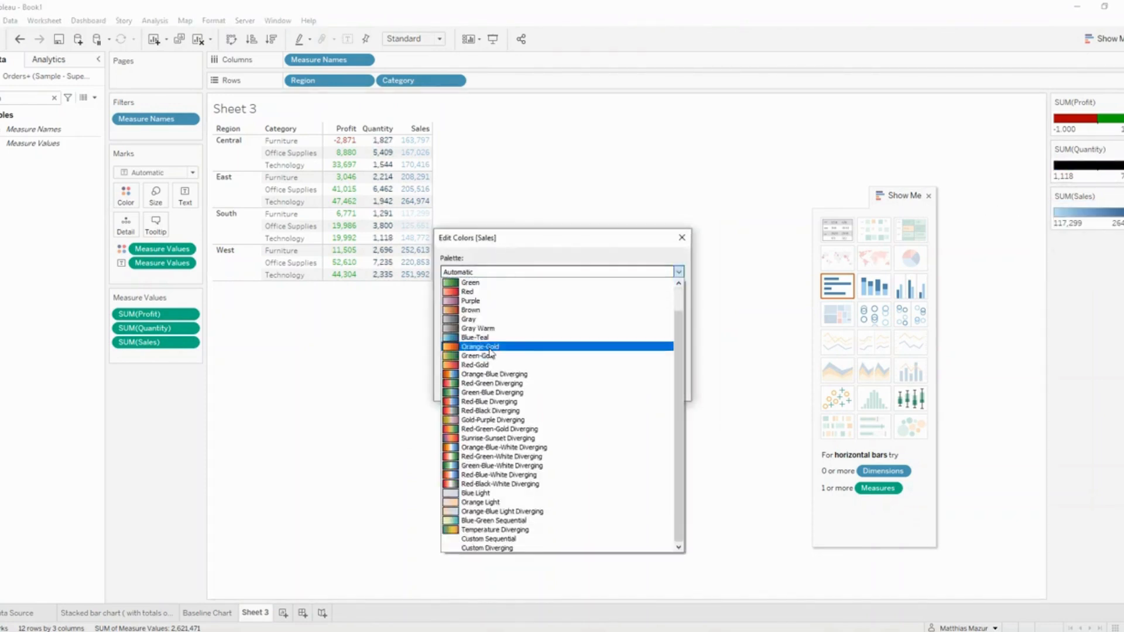
left_click(496, 549)
left_click(445, 323)
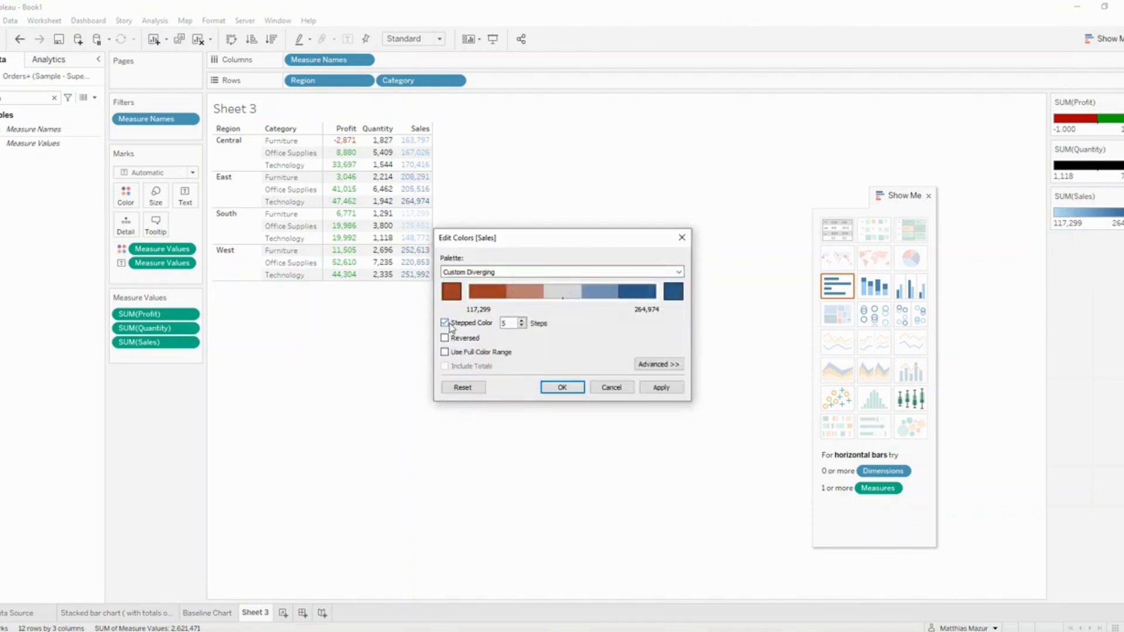
type("2")
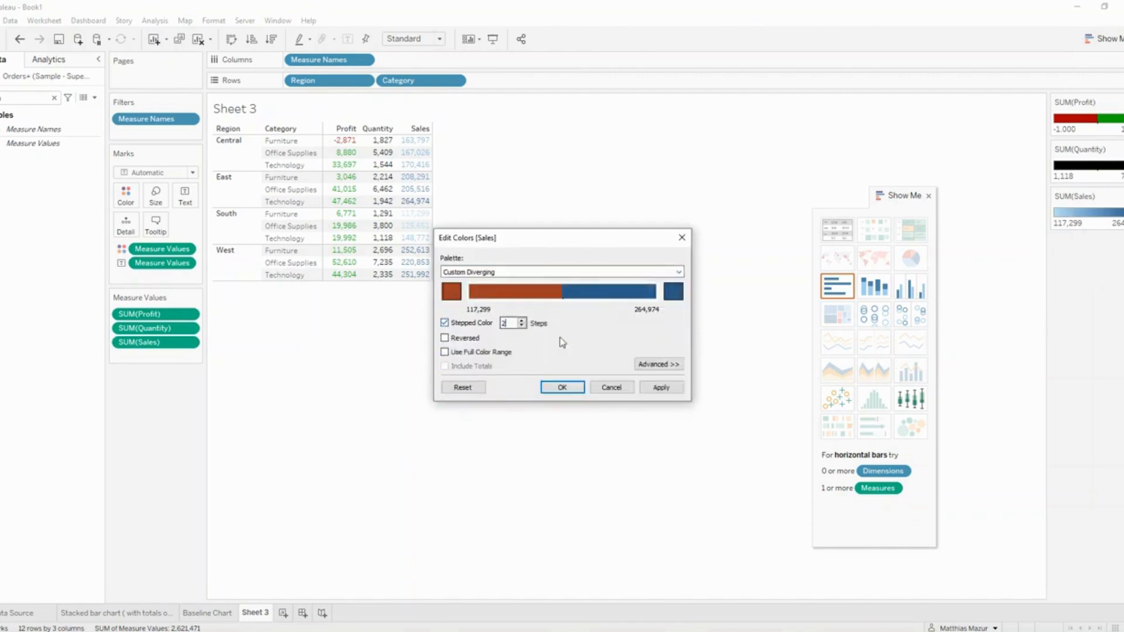
Set the Sales color range to start at 1 and end at 1
left_click(671, 368)
left_click(454, 386)
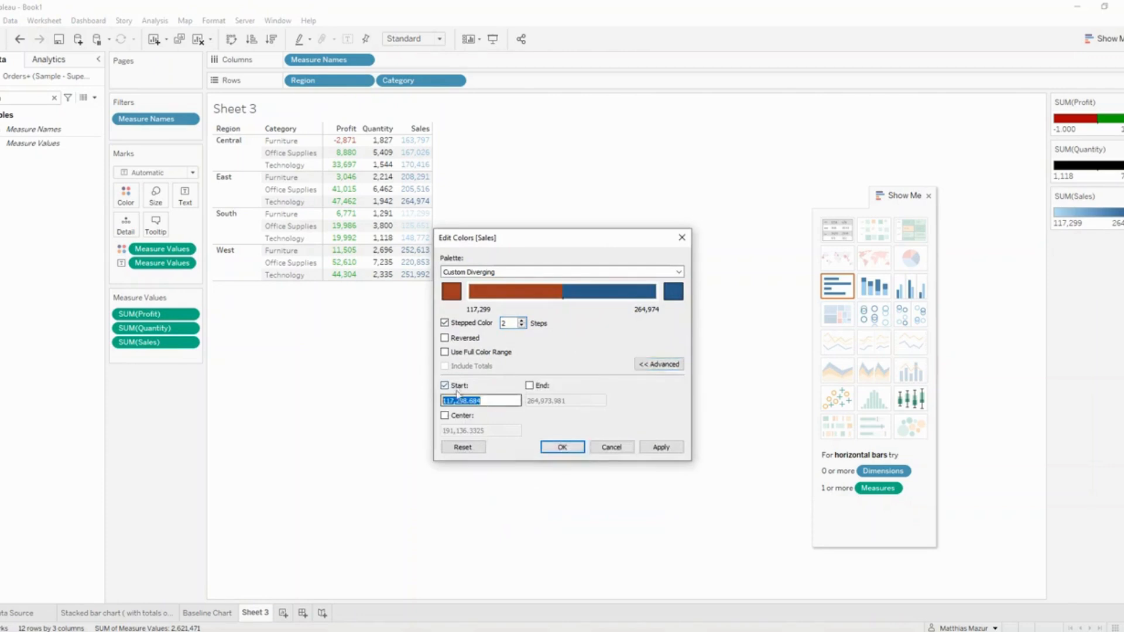
type("1")
left_click(530, 386)
type("1")
key("Return")
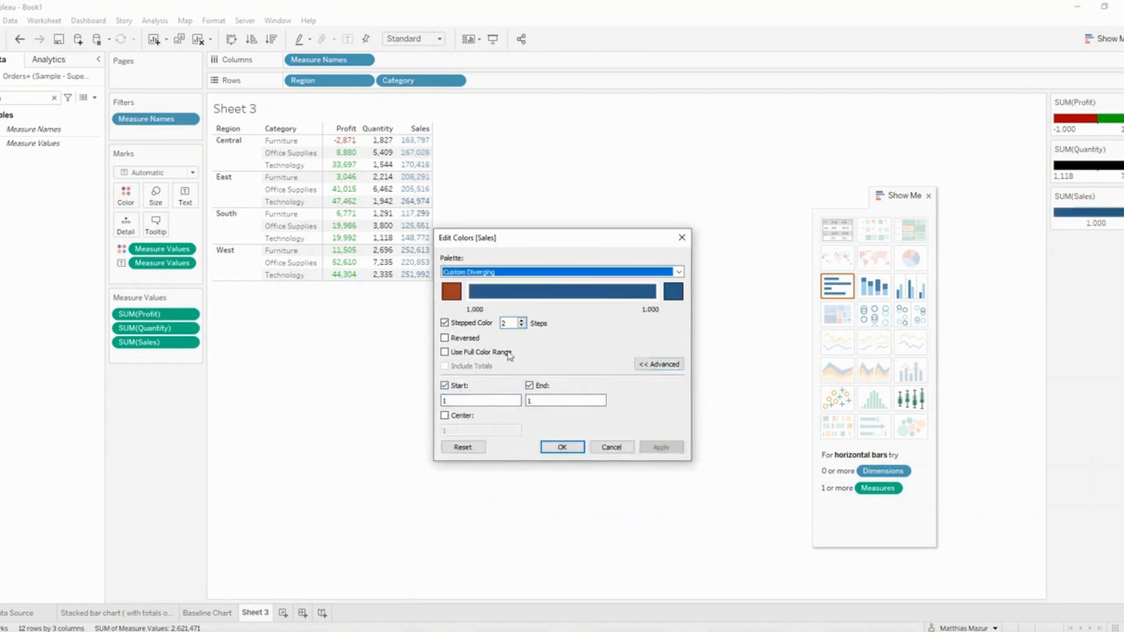
Set both the start and end colors of the Sales palette to black #000000 and accept the color settings
left_click(456, 294)
left_click(418, 262)
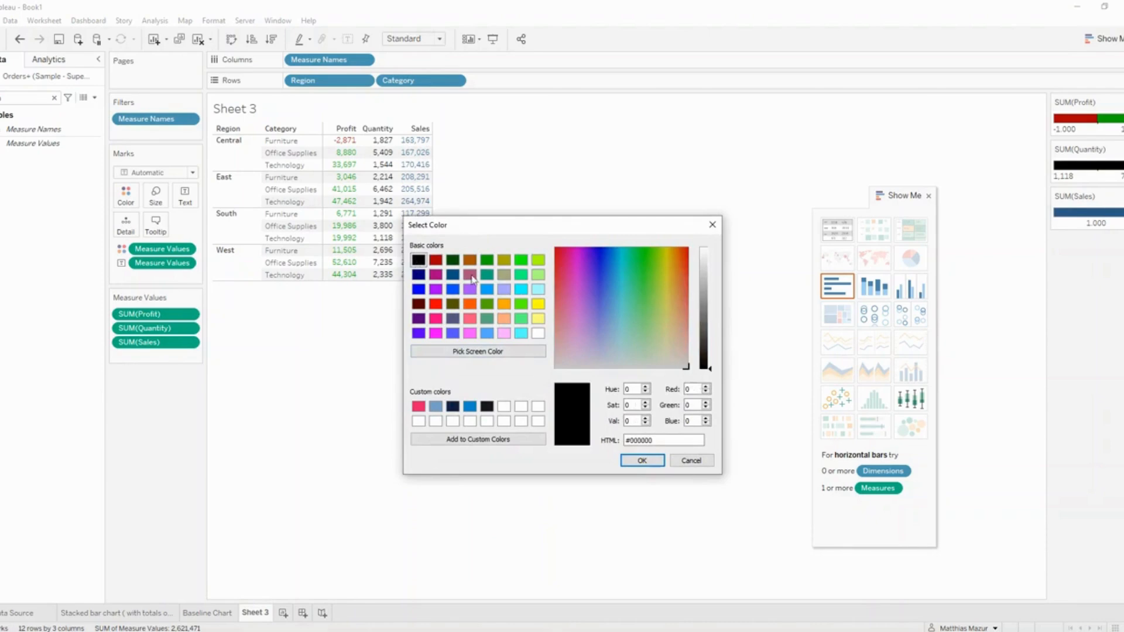
left_click(642, 461)
left_click(681, 289)
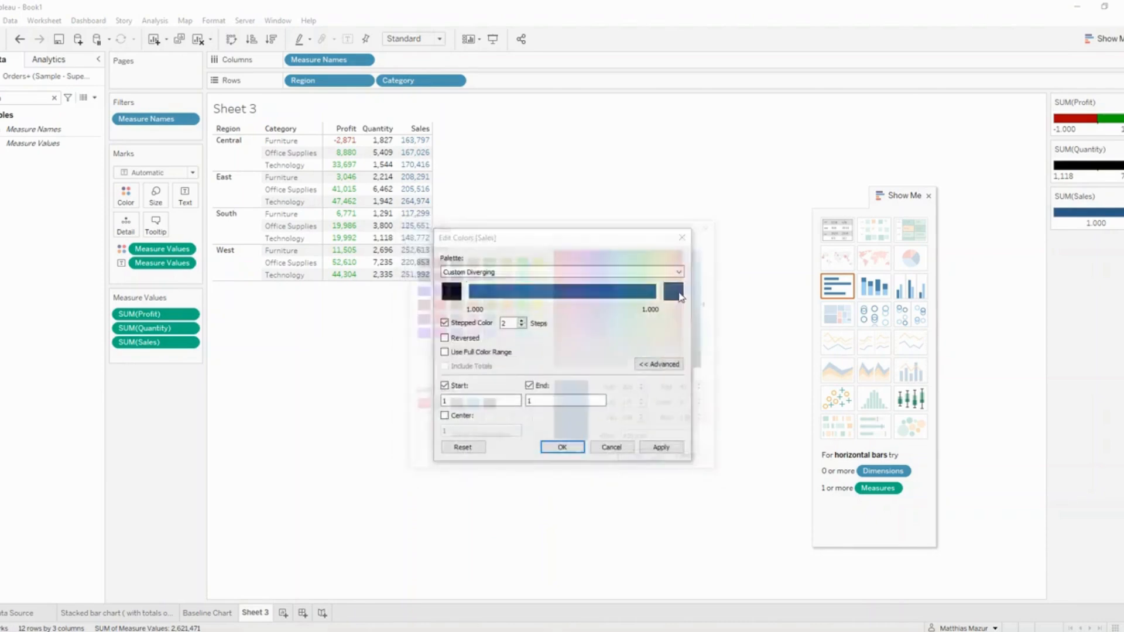
left_click(643, 461)
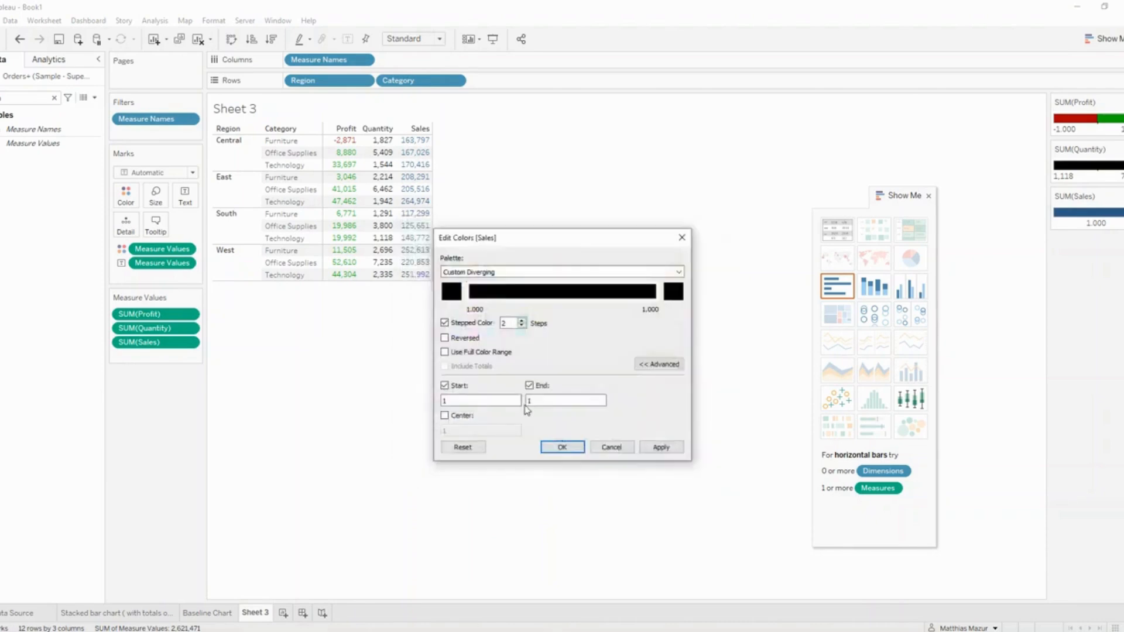
left_click(654, 448)
left_click(563, 447)
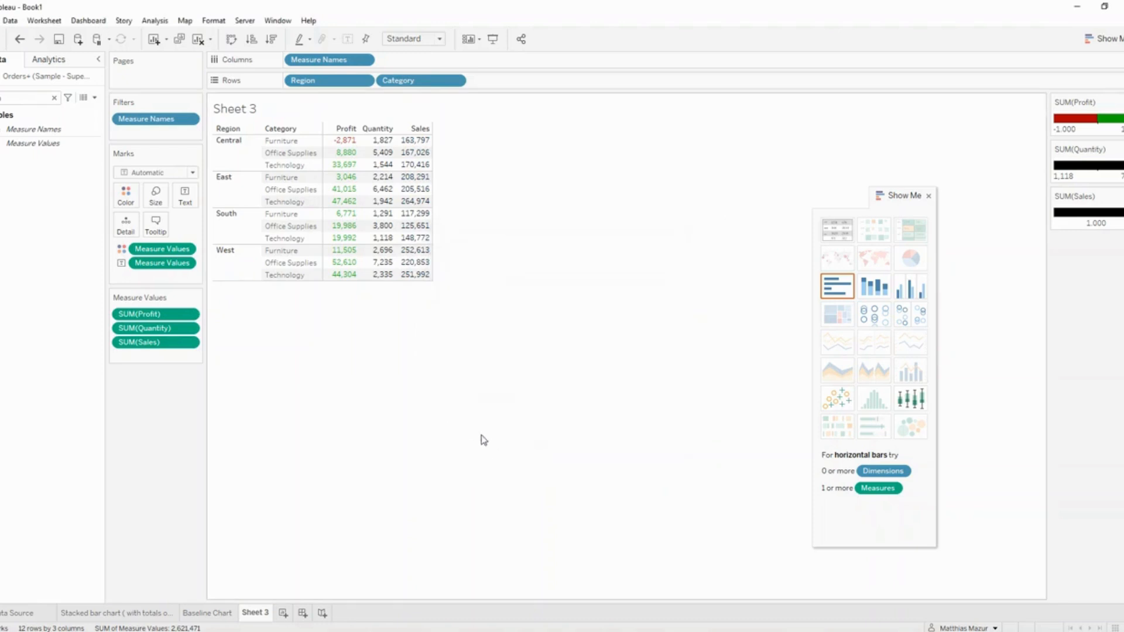